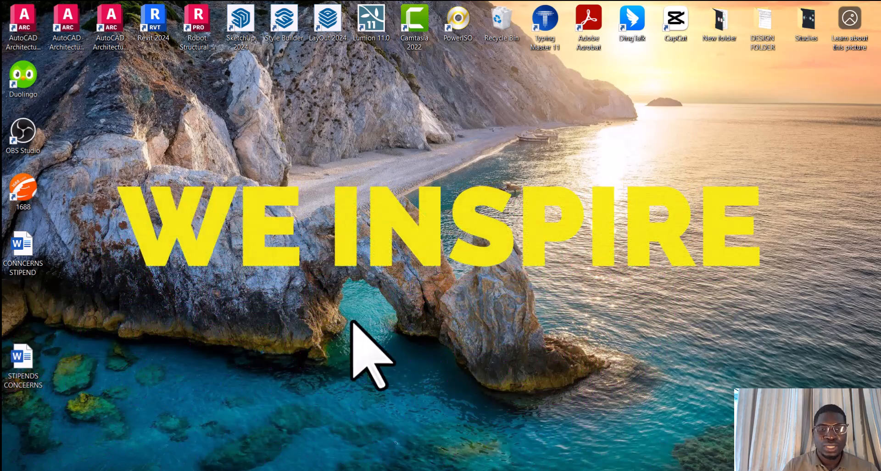
Switch to AutoCAD Architecture and bring up the Tutorial 2 drawing after viewing the start page.
mouse_move(573, 468)
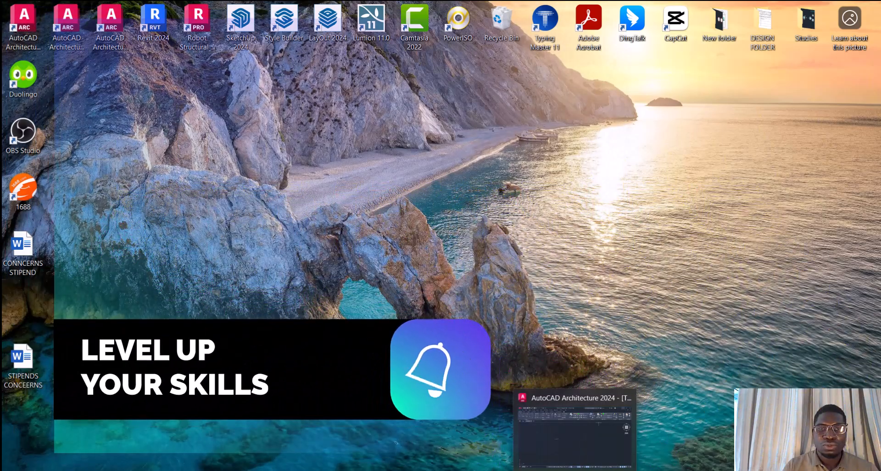
click(573, 431)
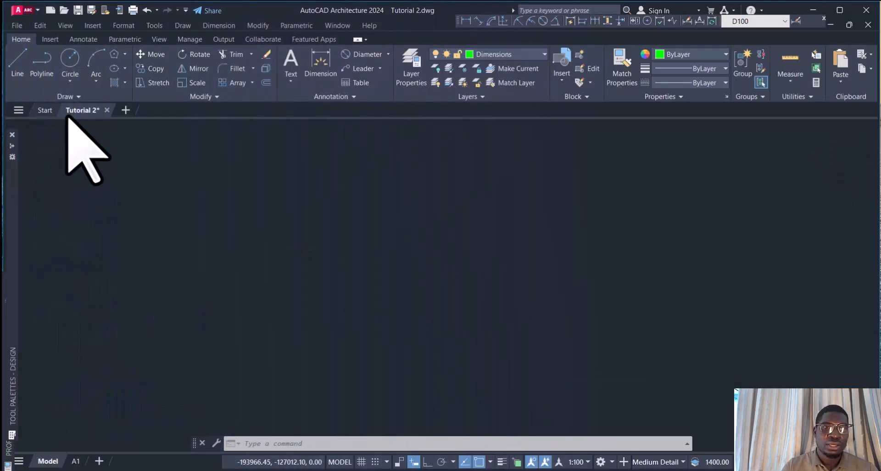
click(44, 110)
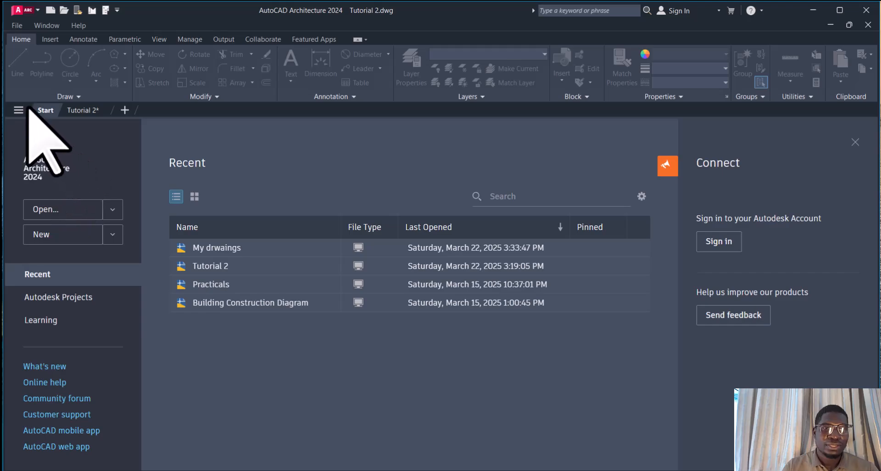
mouse_move(91, 111)
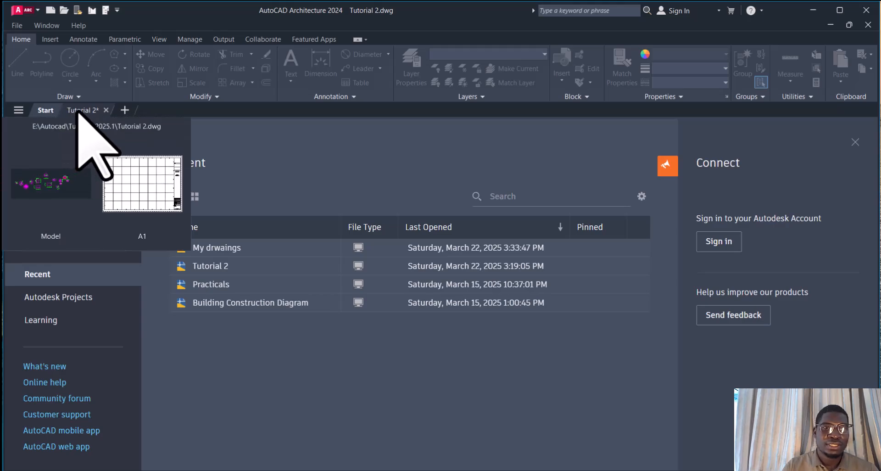
click(79, 113)
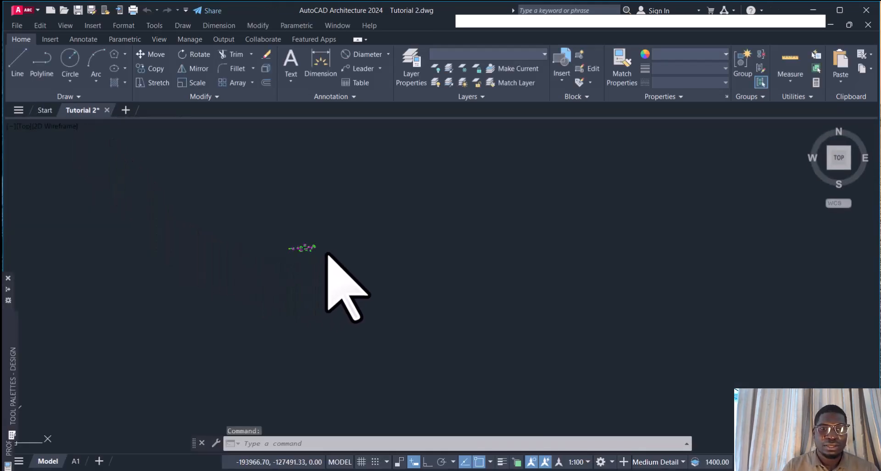
Delete the small circular figure with its dimensions at the far left end of the group of practice figures.
scroll(299, 246, up, 15)
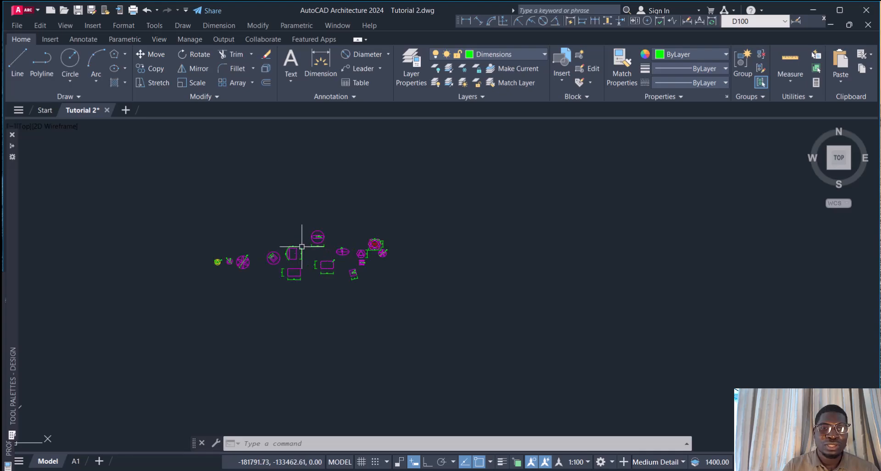
scroll(311, 255, down, 6)
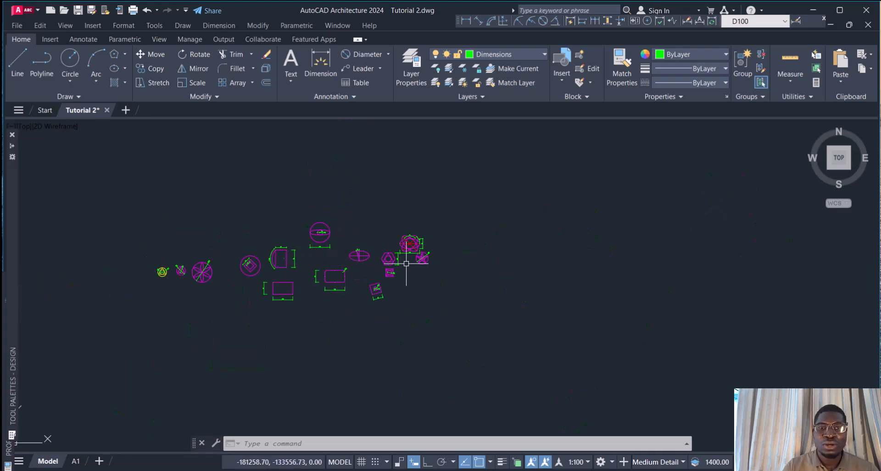
scroll(240, 244, down, 2)
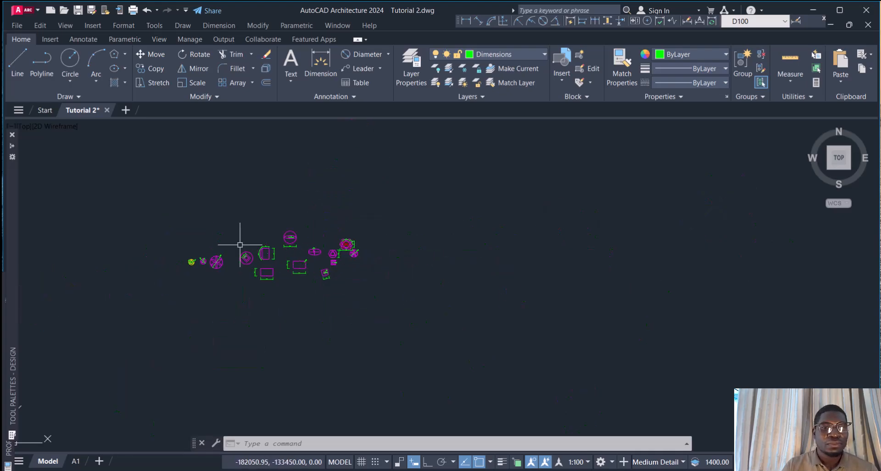
scroll(187, 244, down, 2)
scroll(186, 248, up, 8)
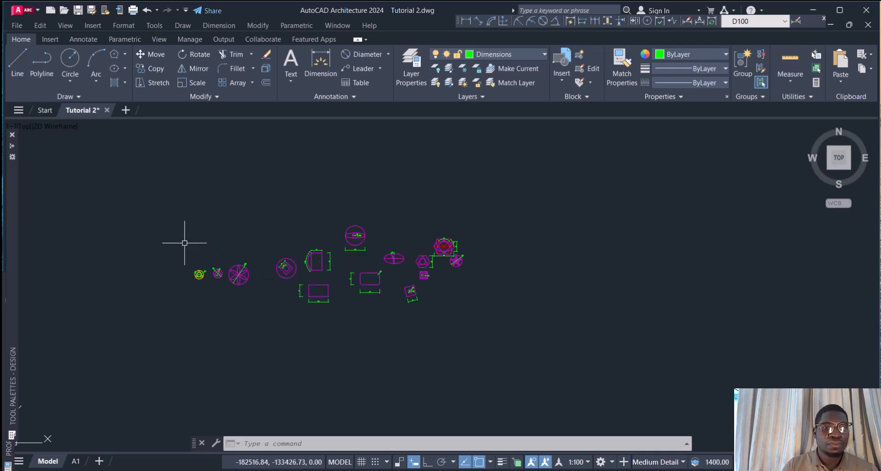
click(185, 293)
click(246, 363)
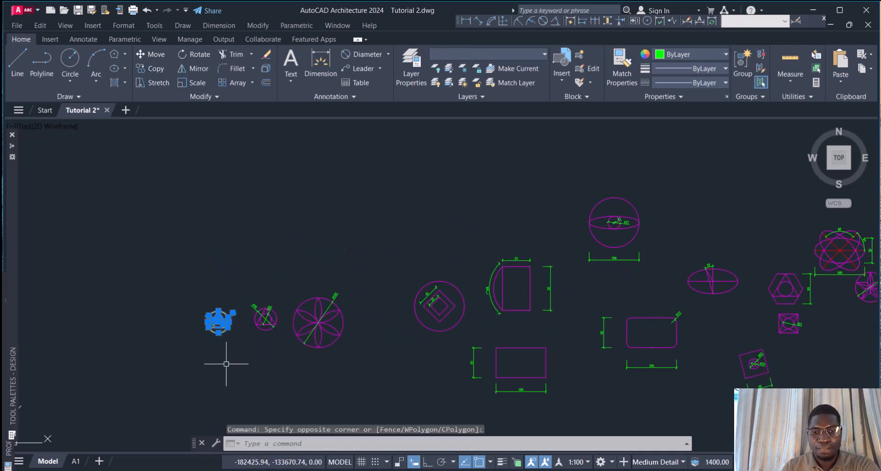
key(Delete)
scroll(194, 290, down, 3)
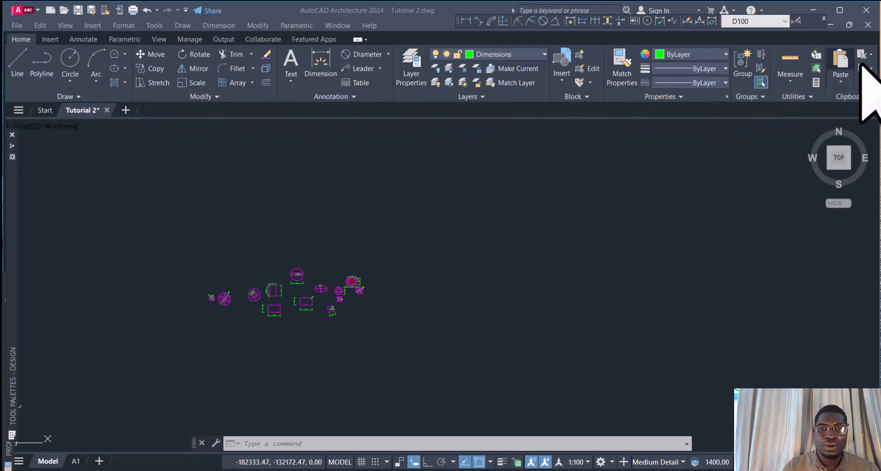
click(94, 41)
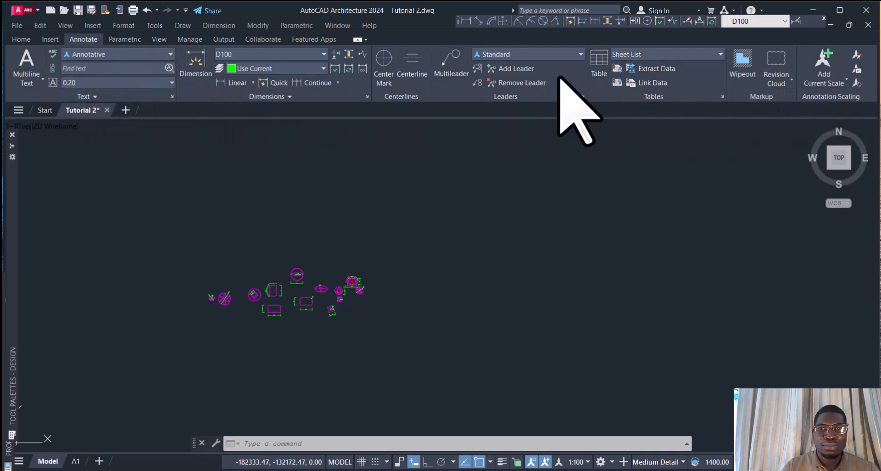
click(46, 38)
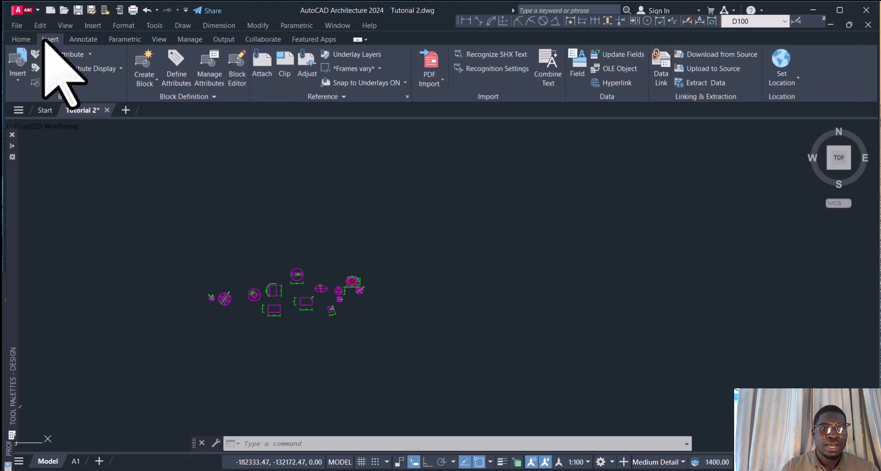
click(21, 39)
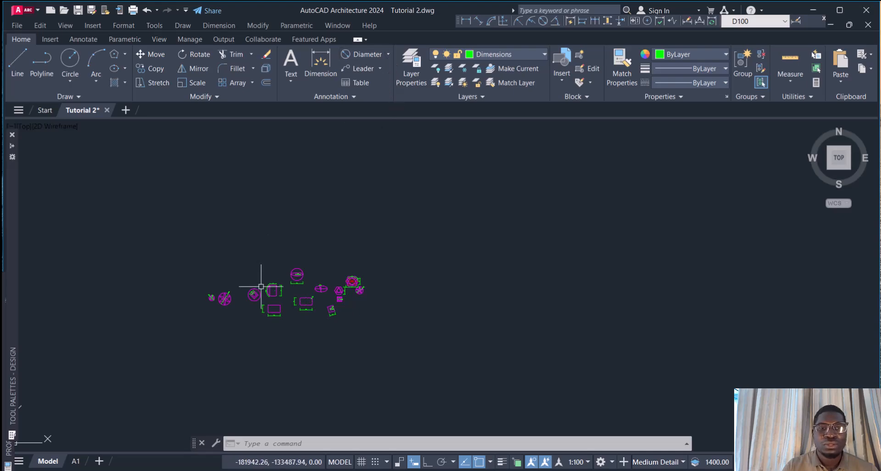
Examine the dimensioned practice figures, from the small circles and petal pattern across to the overlapping ellipses.
scroll(261, 286, up, 3)
mouse_move(204, 288)
middle_down()
mouse_move(349, 261)
mouse_move(356, 248)
middle_up()
scroll(263, 250, up, 4)
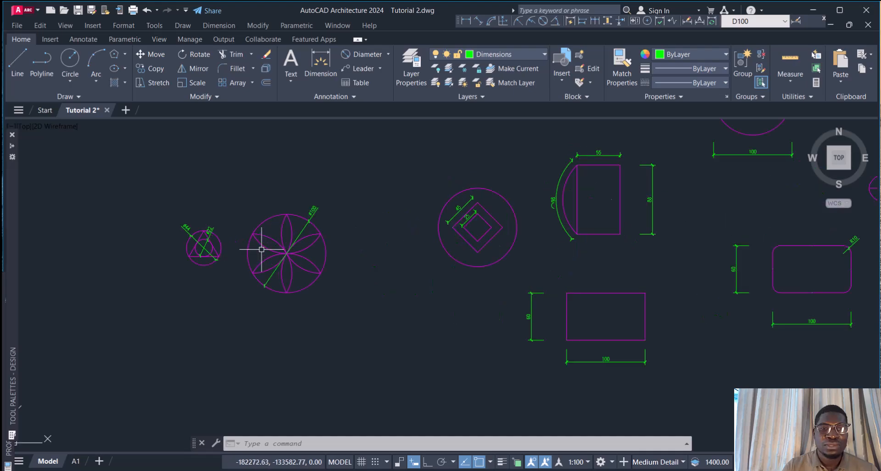
scroll(204, 249, down, 4)
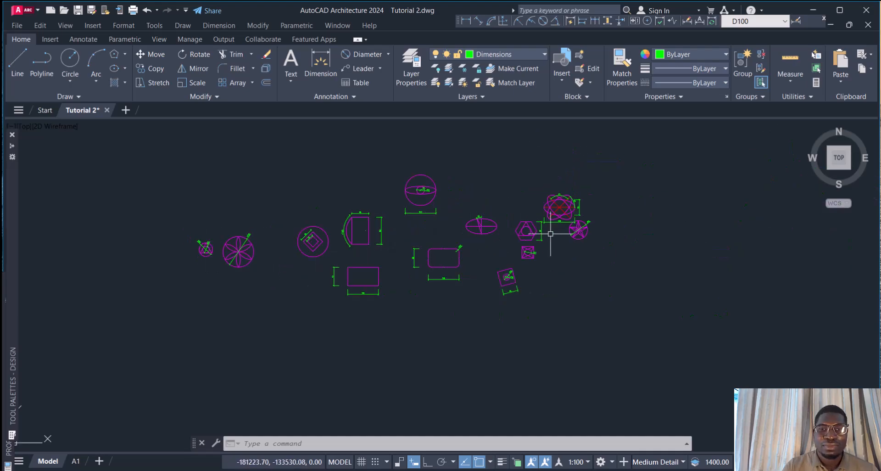
scroll(550, 233, up, 4)
scroll(476, 237, down, 4)
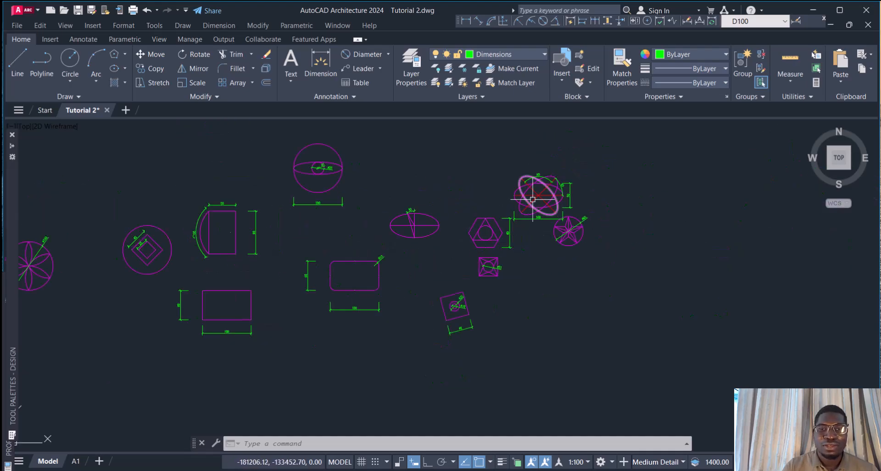
scroll(557, 227, up, 2)
middle_drag(149, 263, 362, 255)
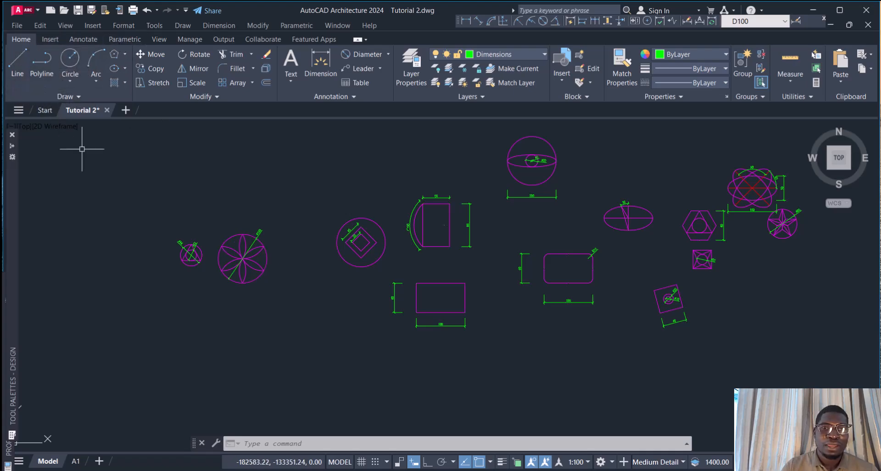
scroll(155, 208, down, 8)
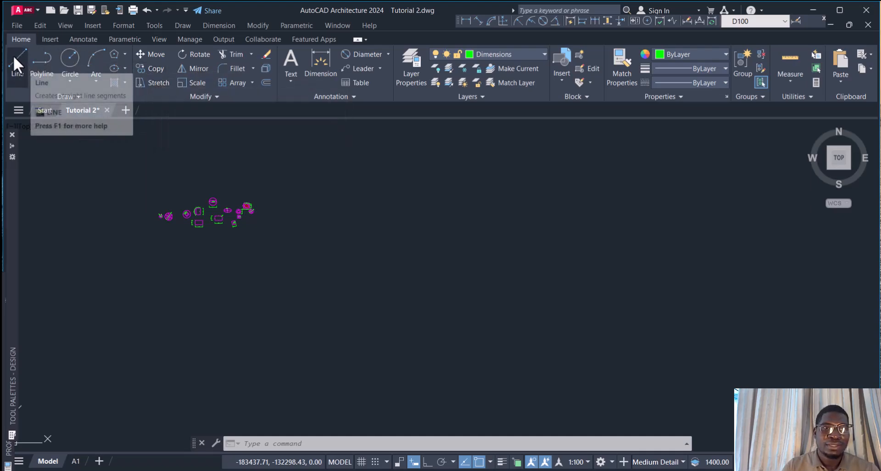
Draw a right triangle to the right of the existing figures with the Line tool, using Ortho for its horizontal top and vertical right sides.
mouse_move(14, 59)
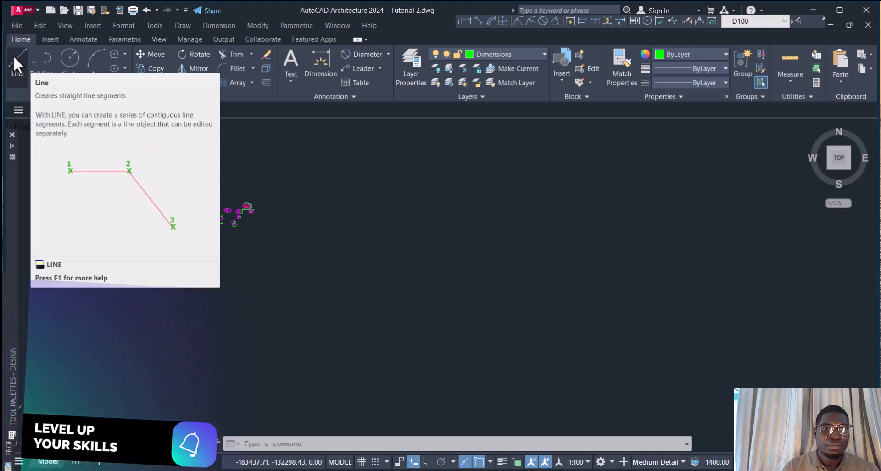
click(18, 59)
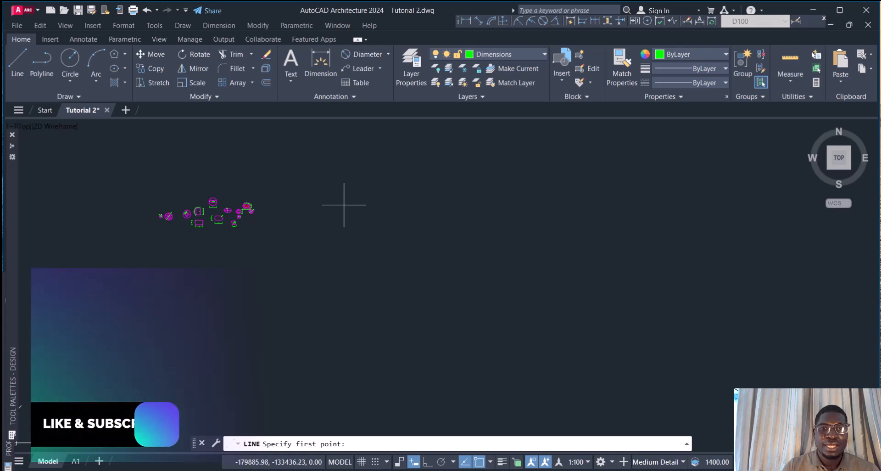
click(343, 204)
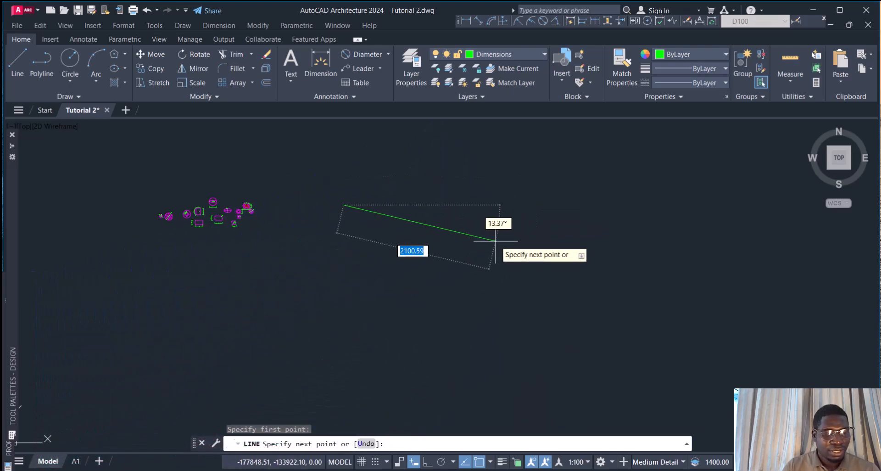
key(F8)
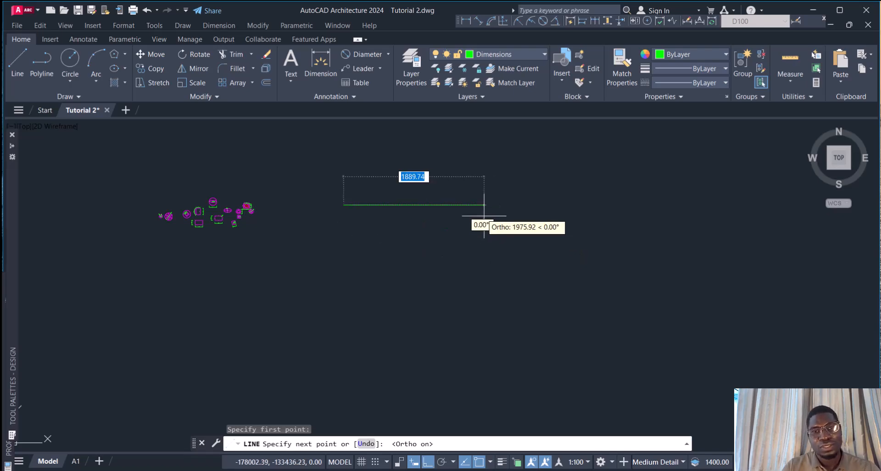
click(519, 198)
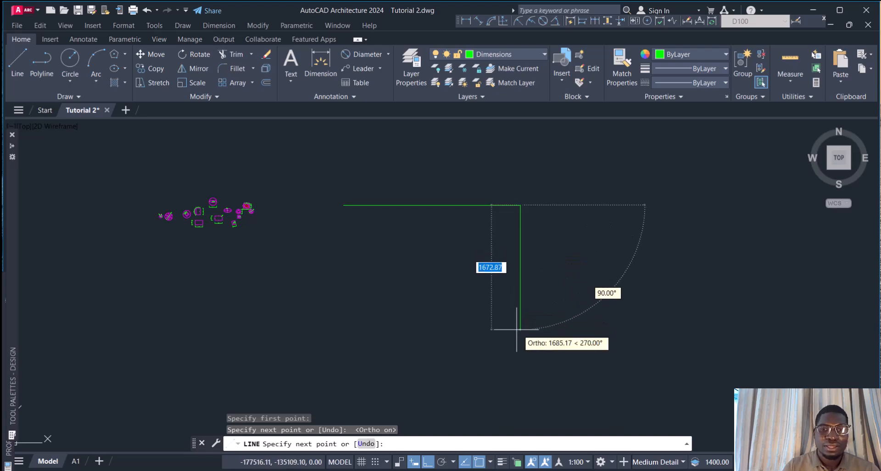
click(519, 327)
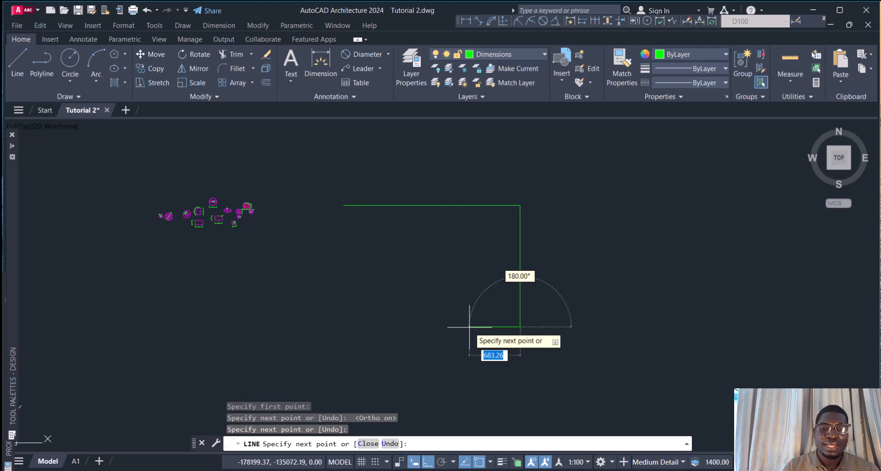
click(344, 206)
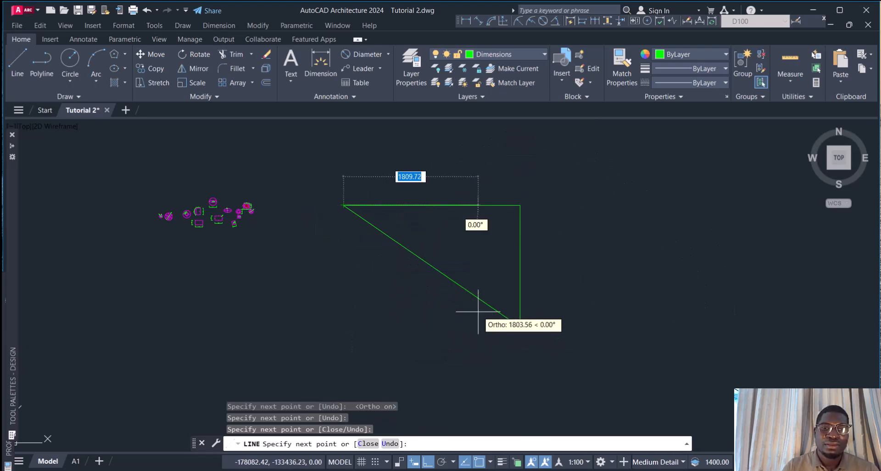
key(Escape)
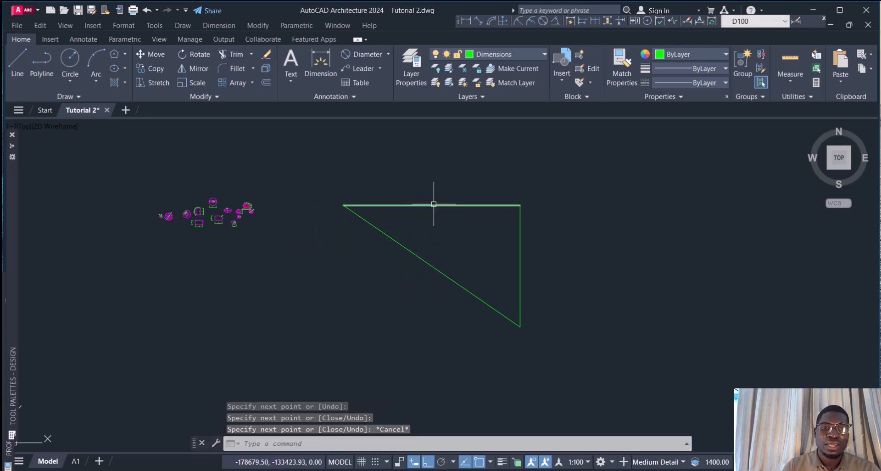
Select the triangle's three sides one by one to check that they are separate objects, and clear the selection.
click(434, 205)
click(520, 233)
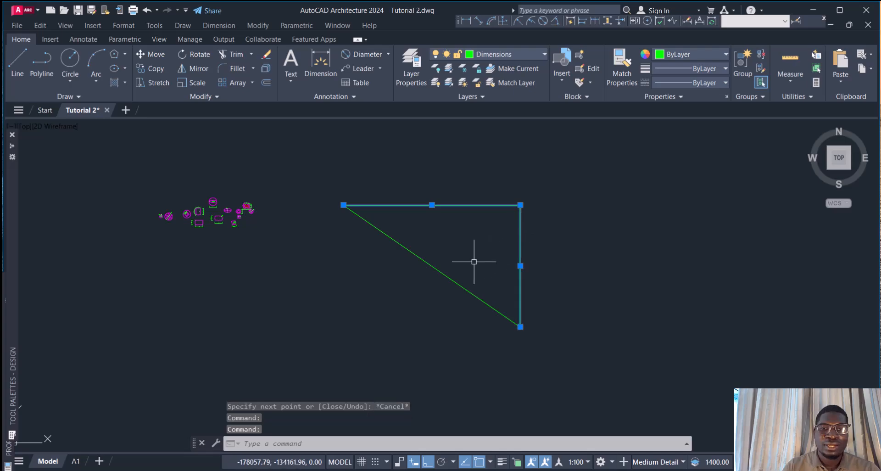
click(434, 276)
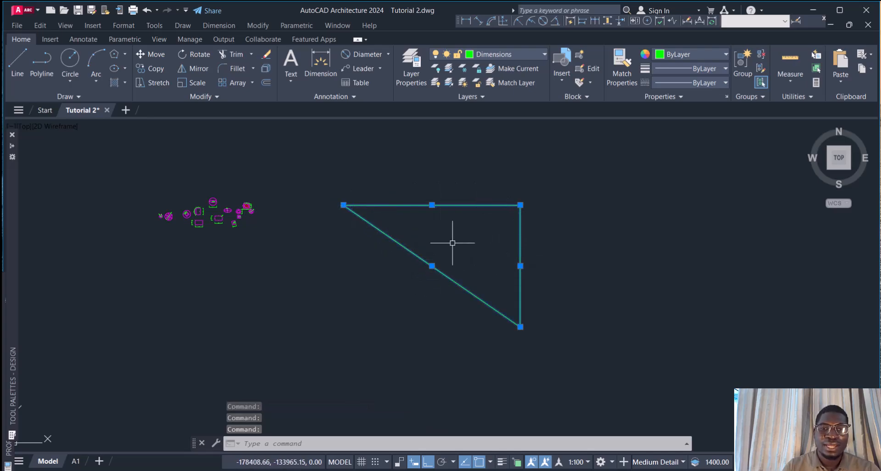
key(Escape)
key(Escape)
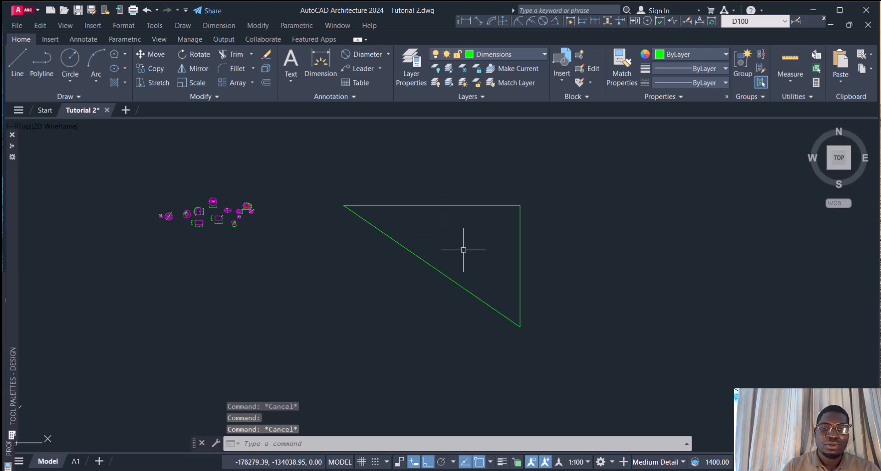
click(518, 250)
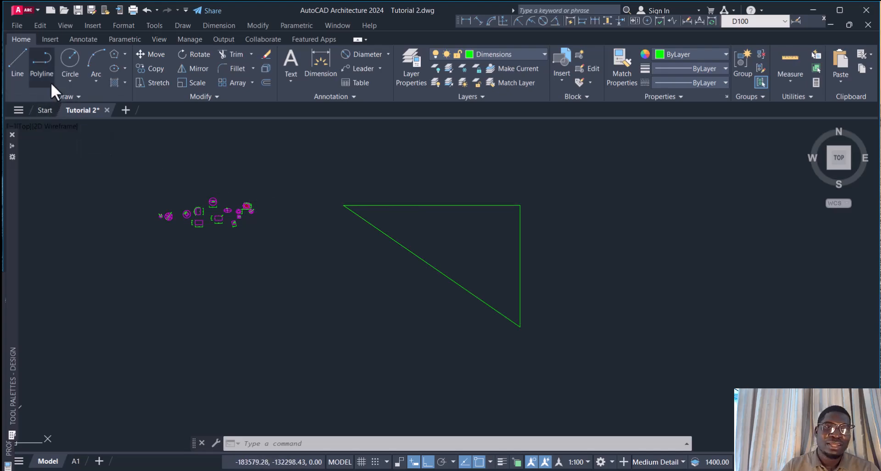
Draw a closed right triangle with Polyline below and left of the first one, with an Ortho horizontal top and a vertical side about 1322 units long.
click(48, 62)
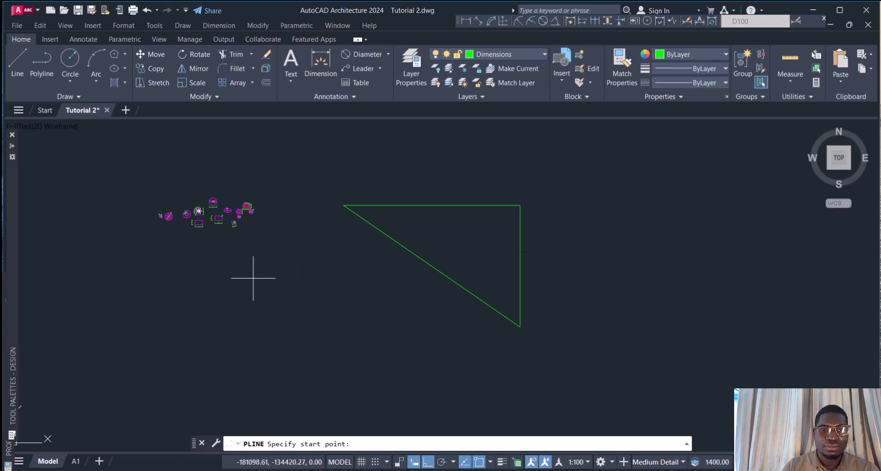
click(240, 274)
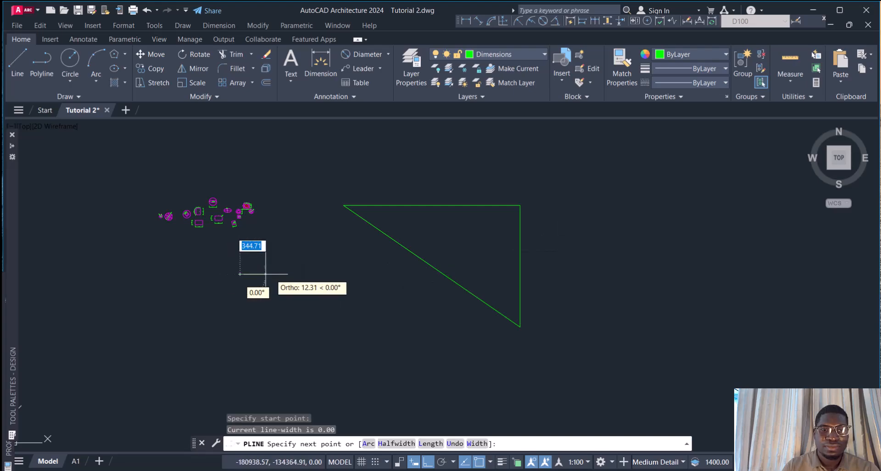
click(397, 271)
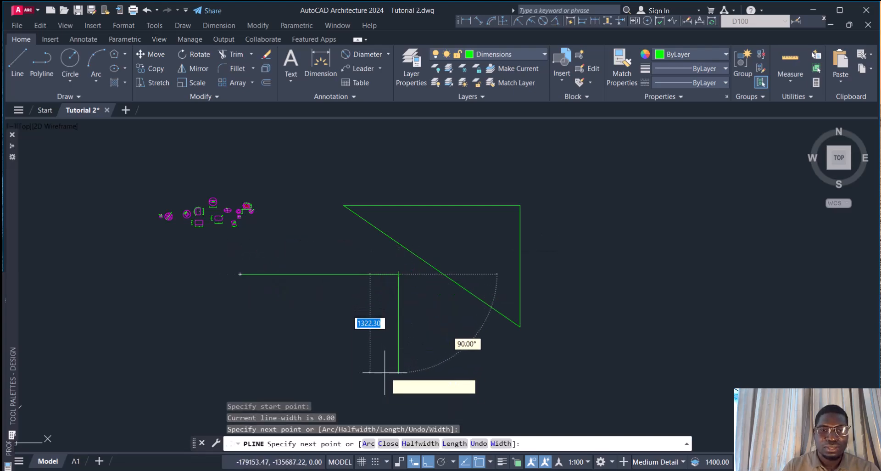
click(396, 374)
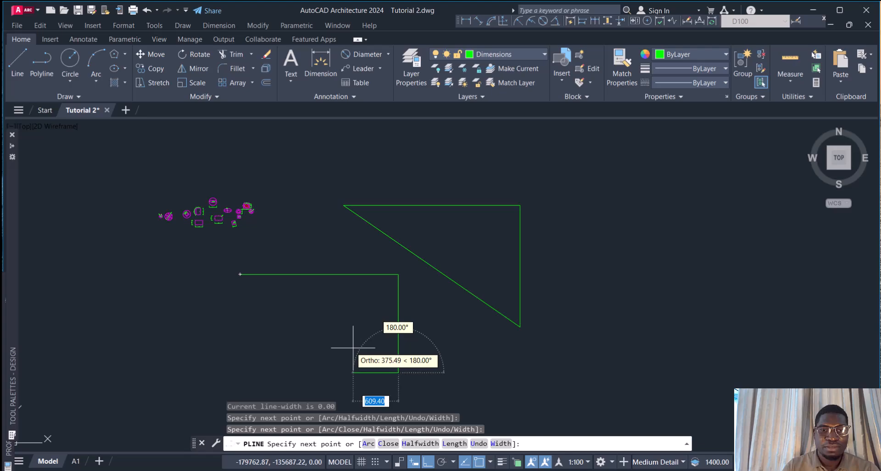
click(240, 274)
key(Escape)
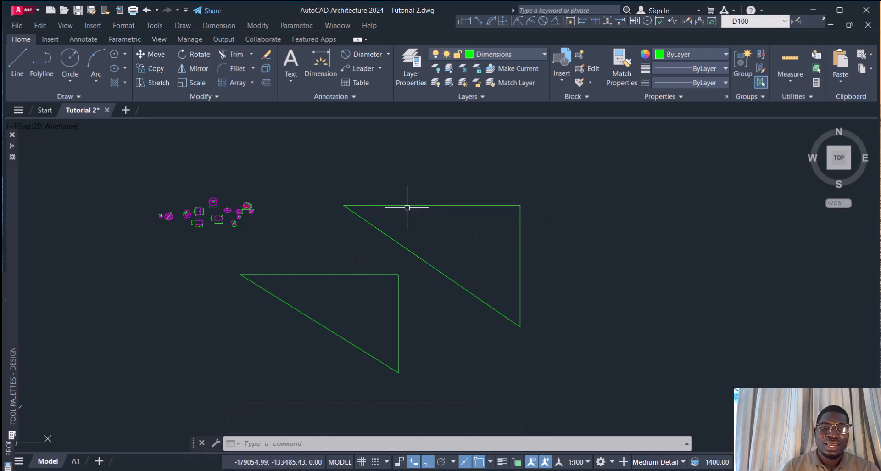
Select sides of the Line triangle and the Polyline triangle in turn to compare separate segments with a single object, then clear the selection.
click(423, 190)
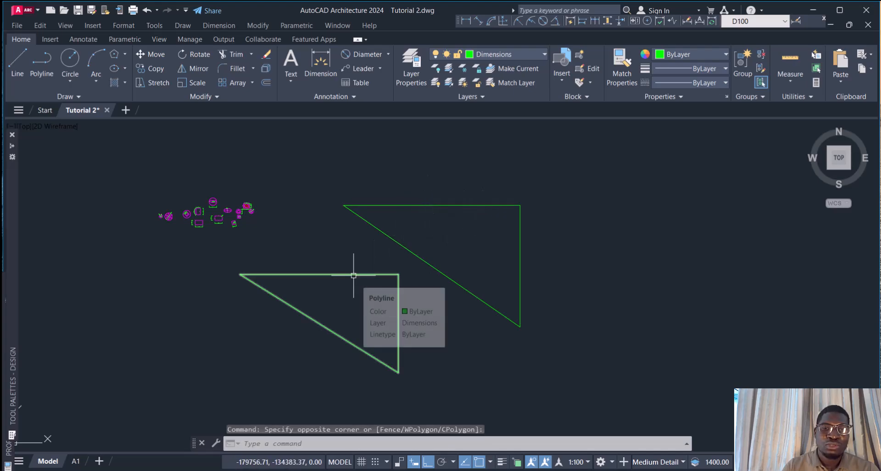
click(421, 204)
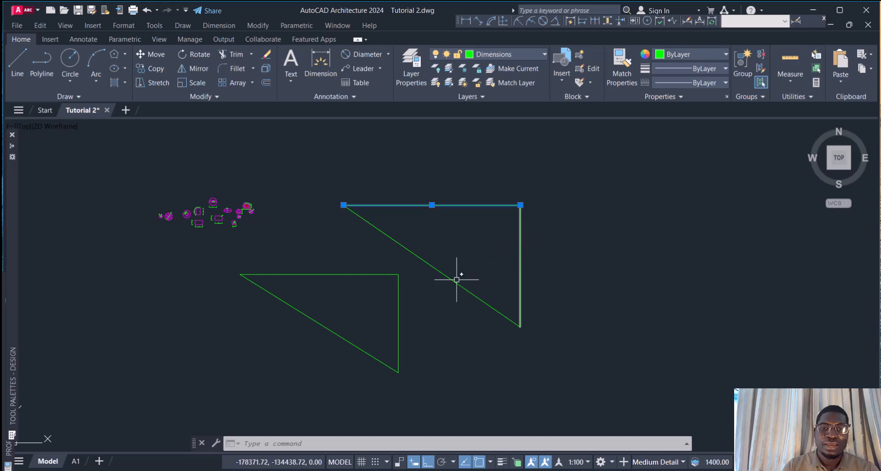
key(Escape)
click(347, 275)
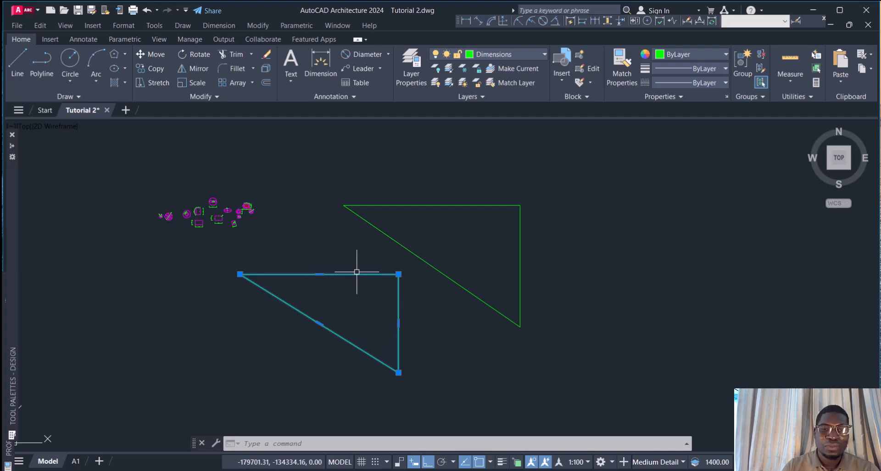
click(419, 205)
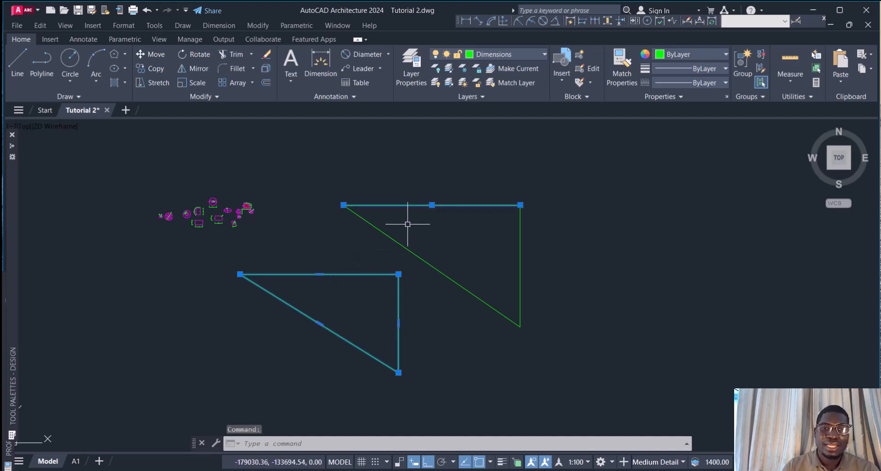
key(Escape)
click(427, 205)
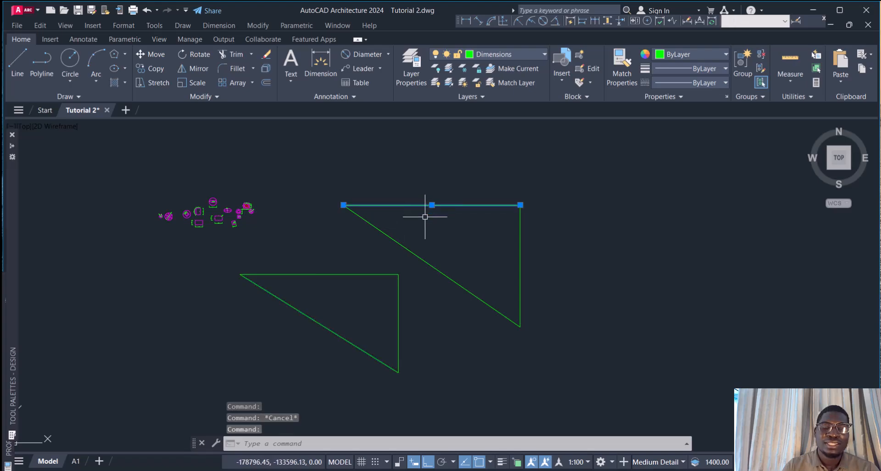
key(Escape)
click(520, 250)
key(Escape)
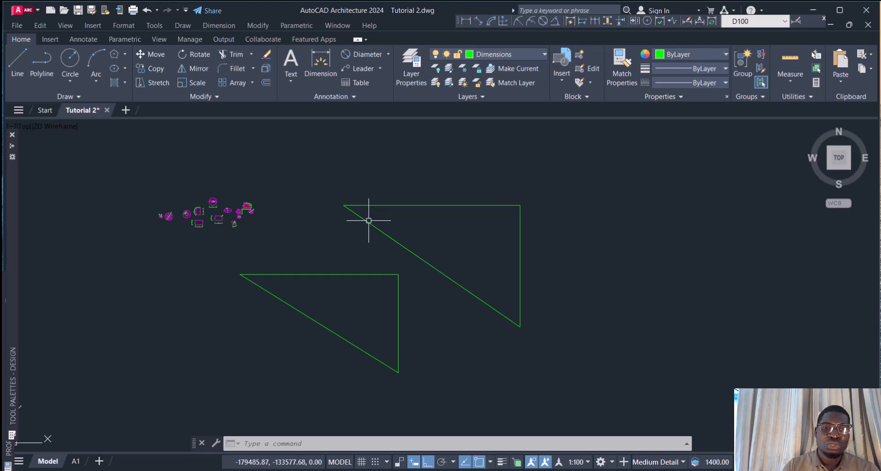
click(329, 274)
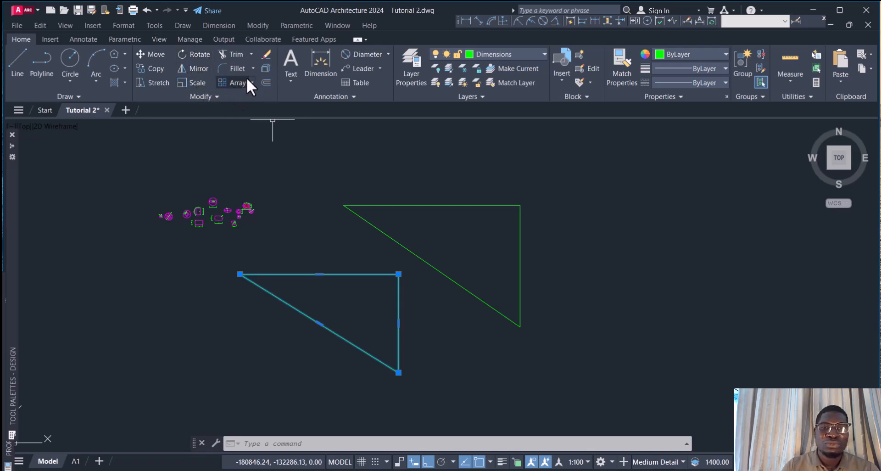
click(218, 95)
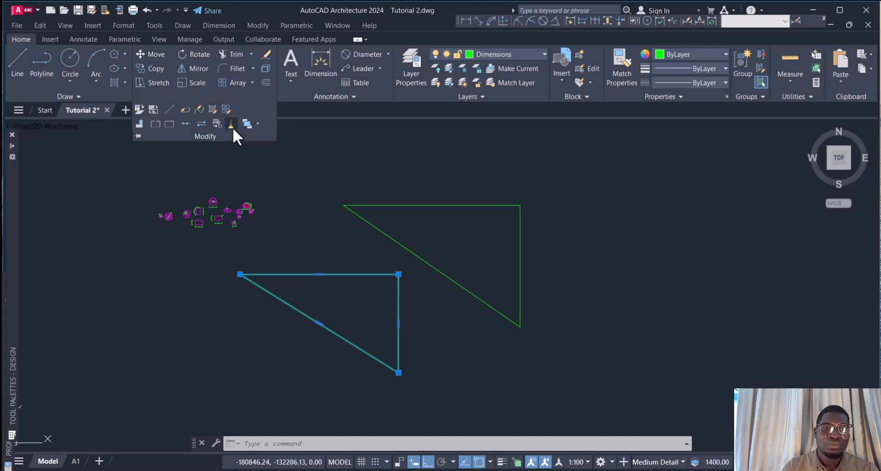
click(185, 123)
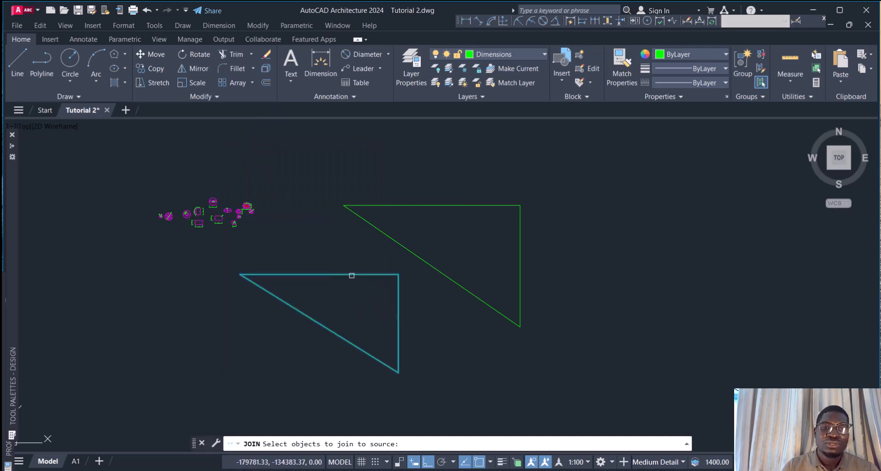
key(Escape)
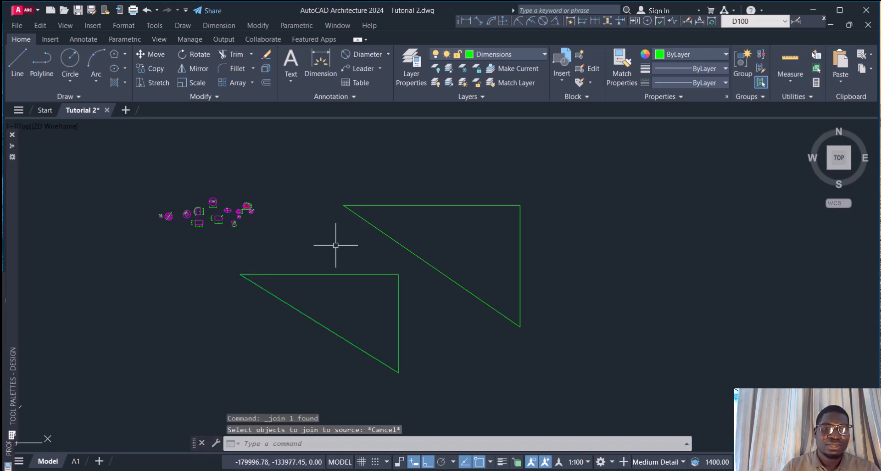
Explode the lower polyline triangle into separate line segments.
click(338, 272)
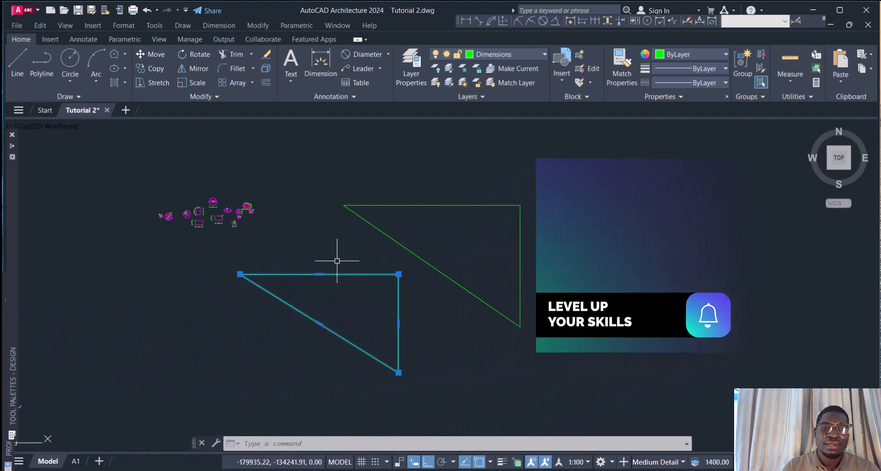
key(Escape)
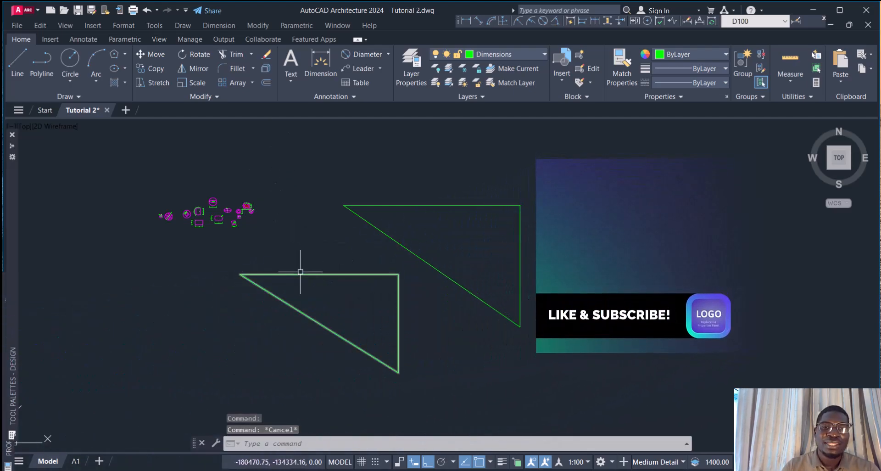
click(299, 273)
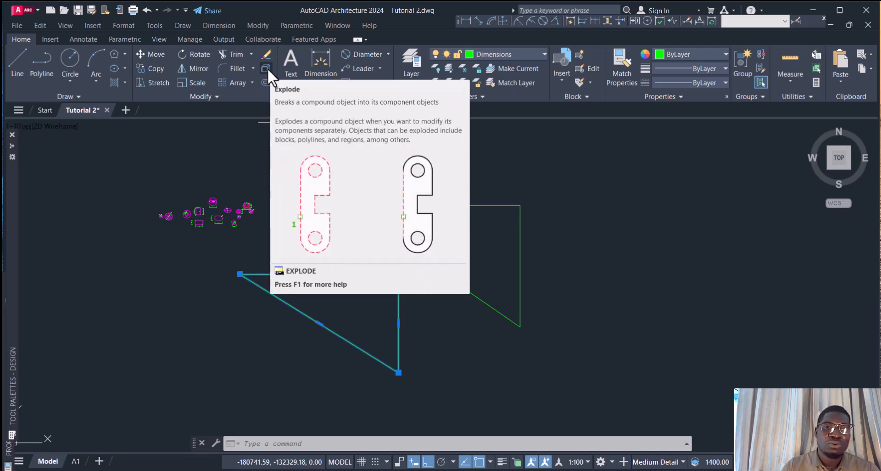
click(267, 68)
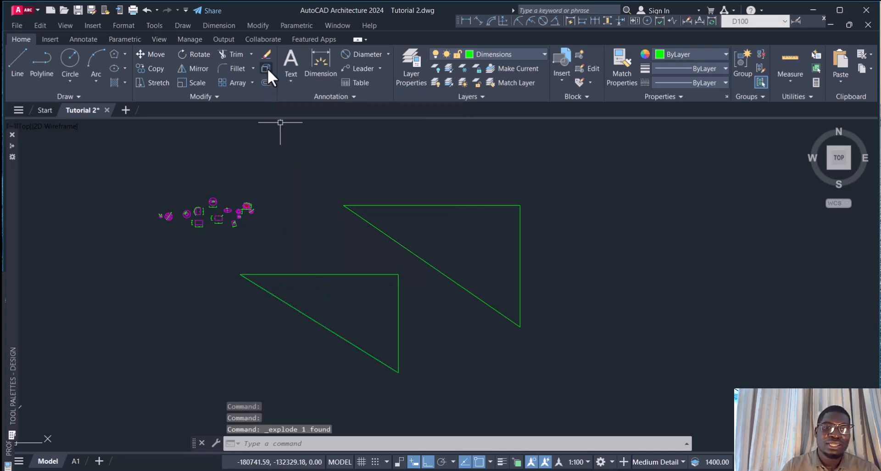
Select the exploded triangle's sides individually to check that they are separate objects, and clear the selection.
click(325, 273)
click(300, 310)
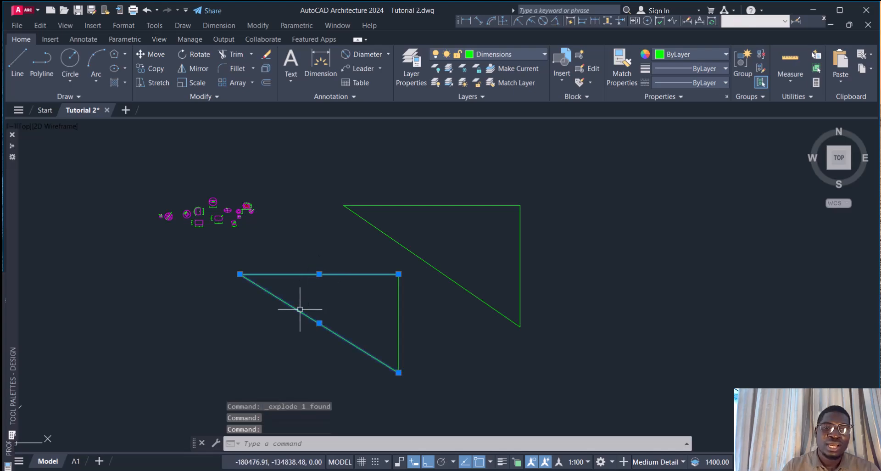
click(398, 307)
key(Escape)
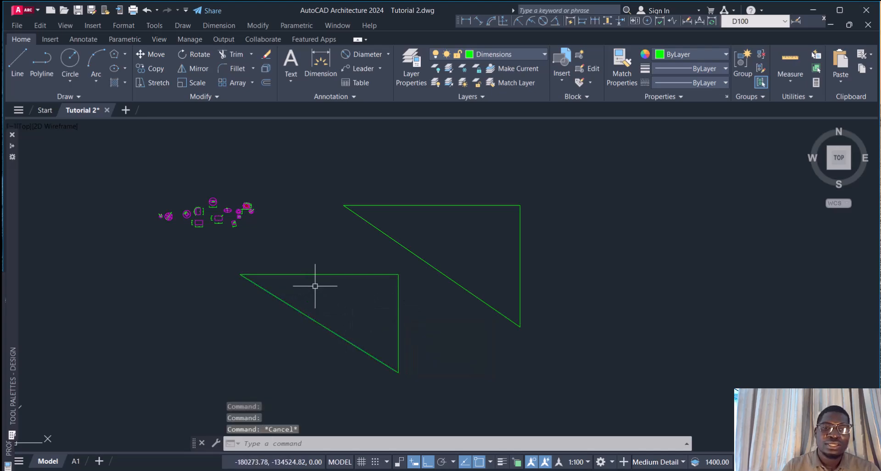
click(325, 274)
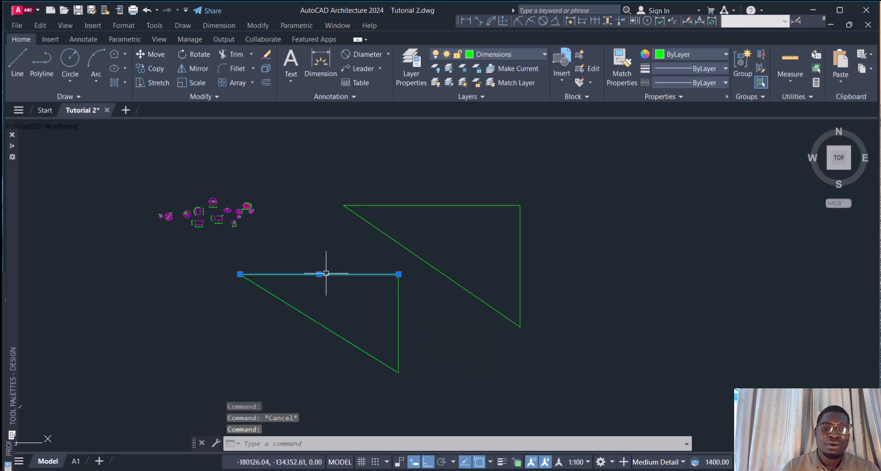
click(397, 311)
key(Escape)
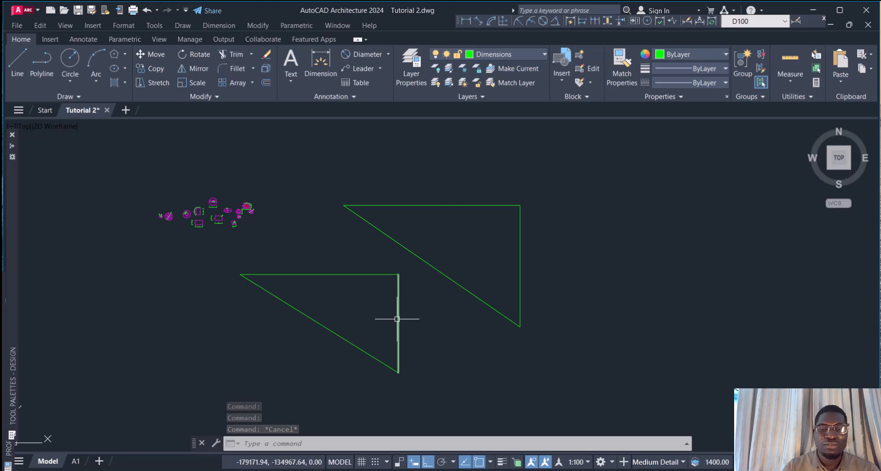
Select all three sides of the upper triangle with a window and join them into one polyline.
click(368, 207)
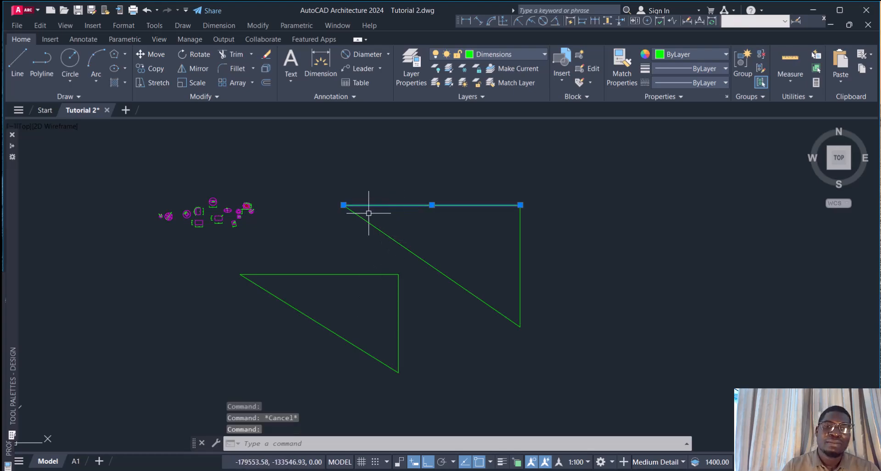
key(Escape)
click(327, 187)
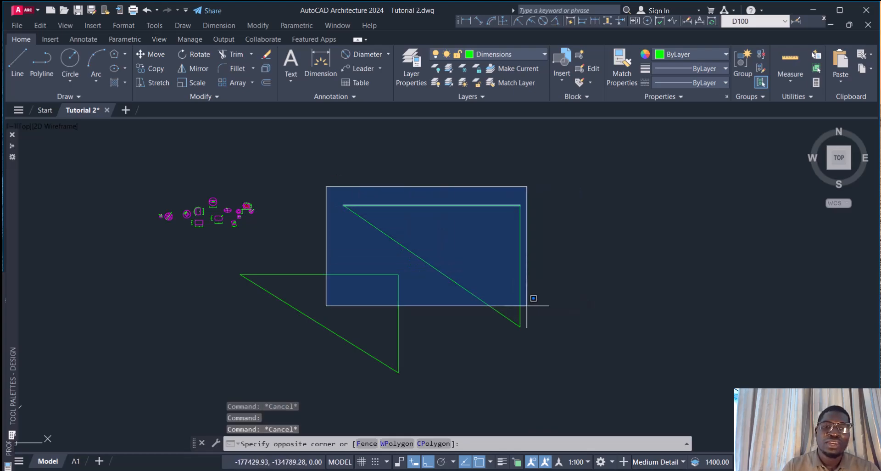
click(591, 348)
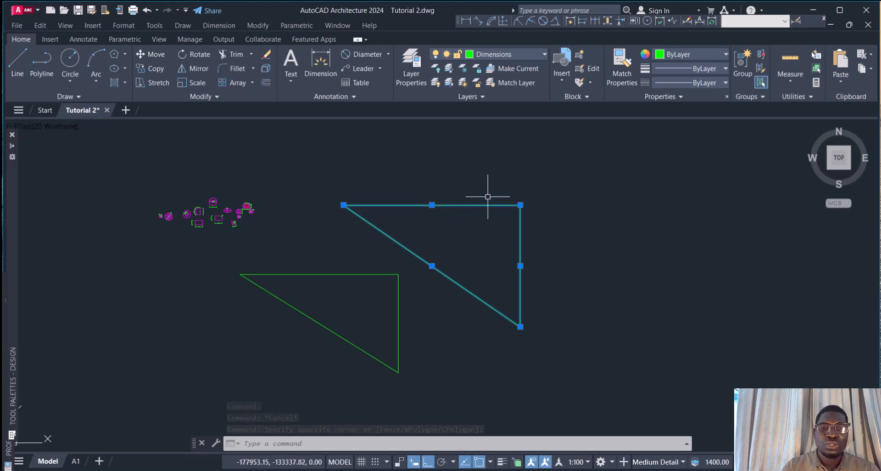
click(221, 97)
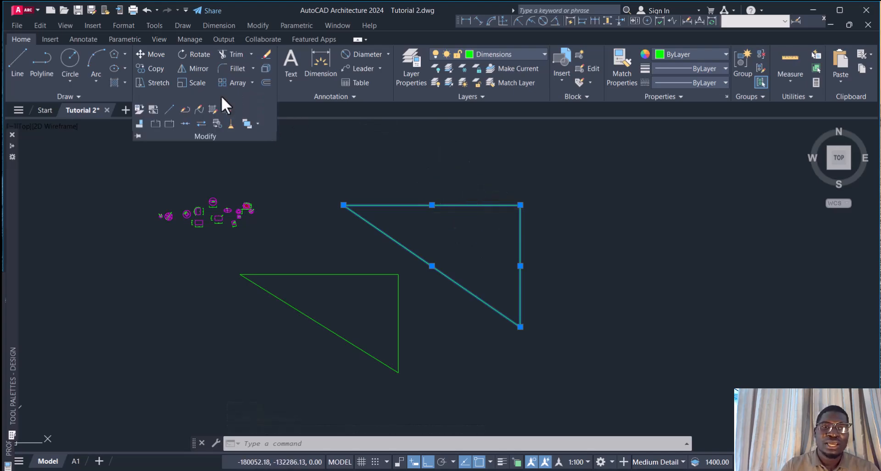
click(188, 125)
Select the joined upper triangle and inspect its object type in Properties, then clear the selection.
click(401, 205)
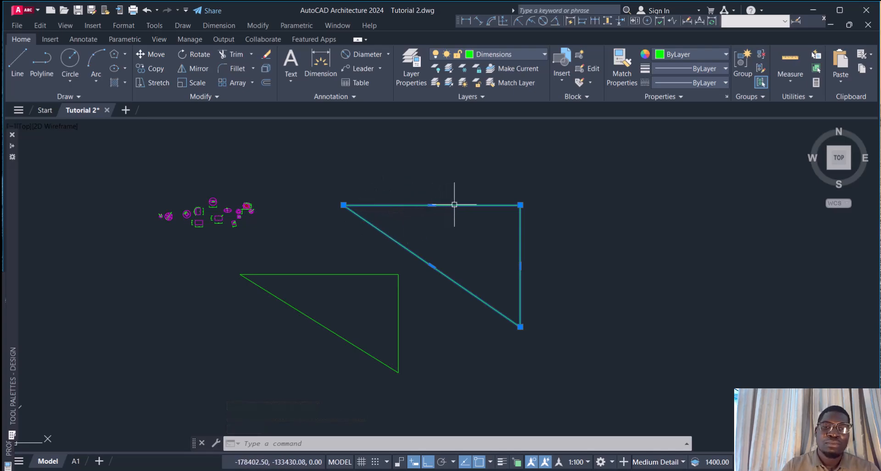
right_click(361, 217)
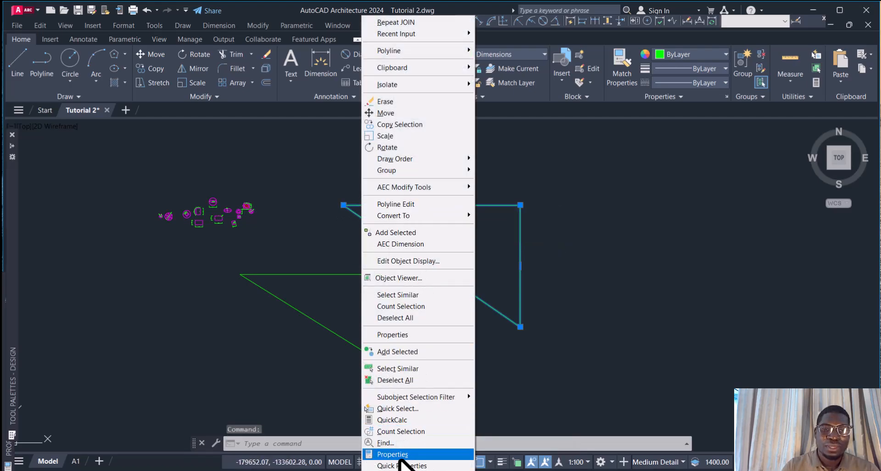
click(399, 455)
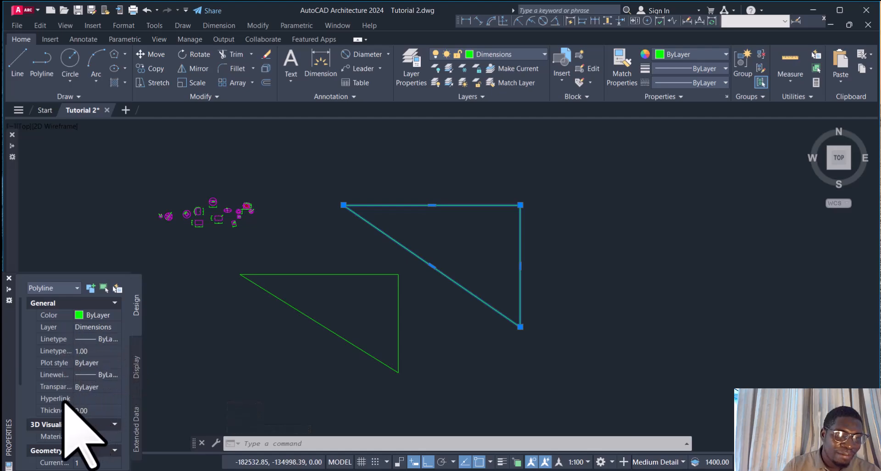
key(Escape)
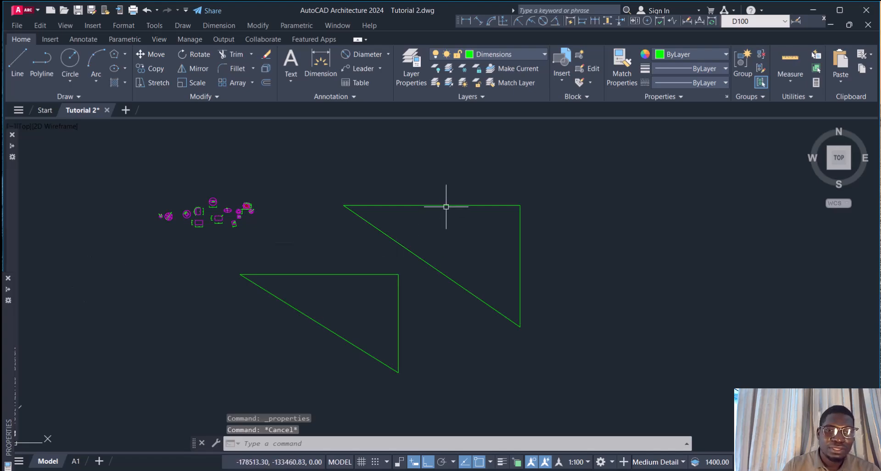
Compare the object types of both triangles' top sides, crossing-select the lower triangle's top and sloping sides, and clear the selection.
mouse_move(446, 206)
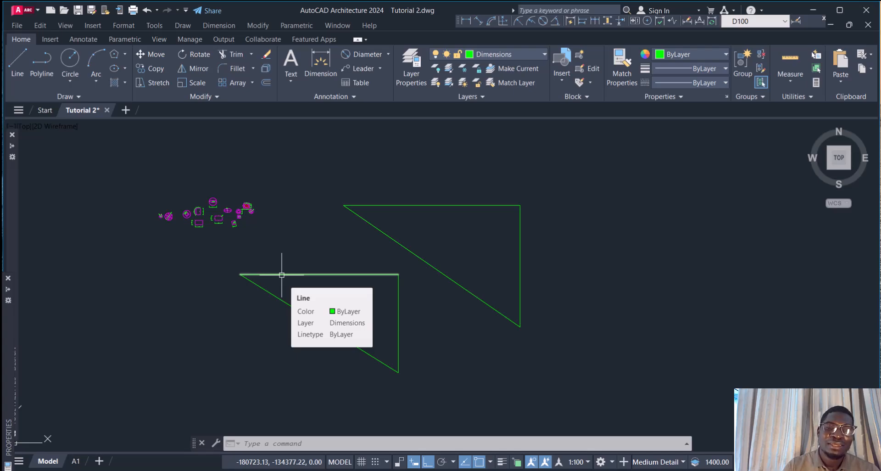
click(299, 246)
click(249, 323)
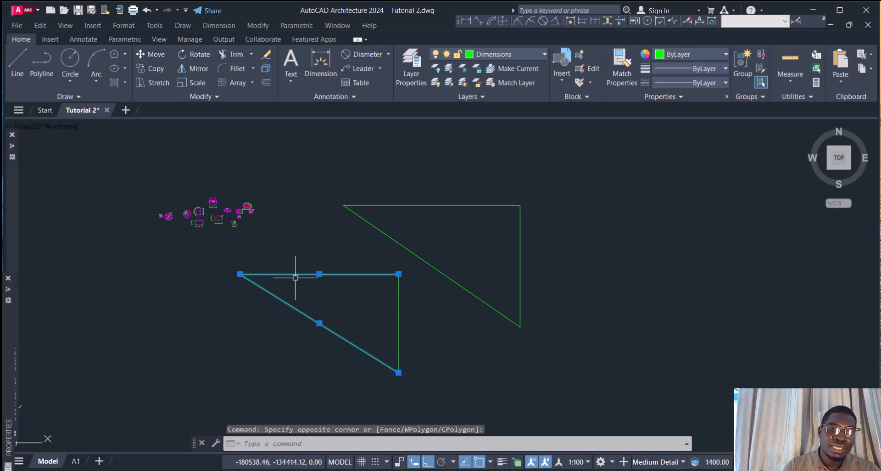
key(Escape)
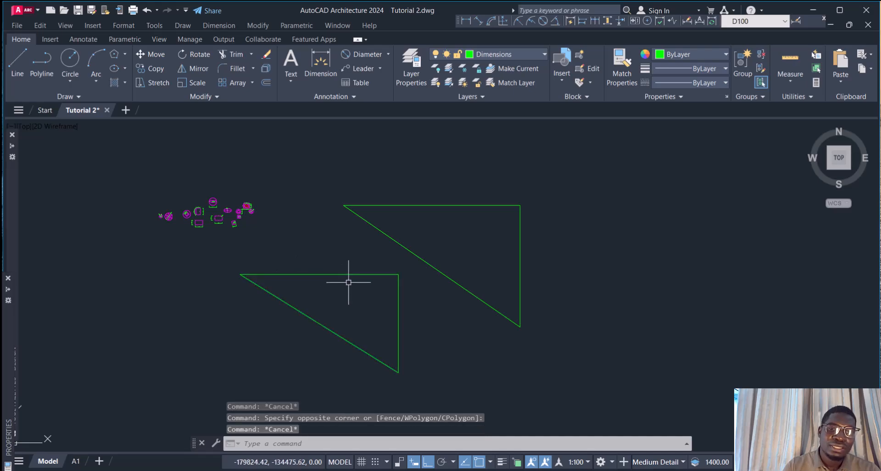
Explode the upper triangle's polyline, select its top side to check that it is a separate object, and clear the selection.
click(377, 228)
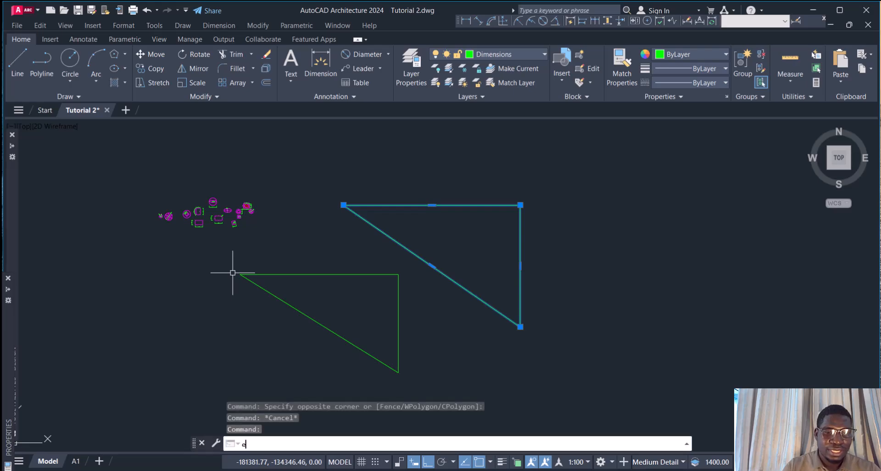
text(EX)
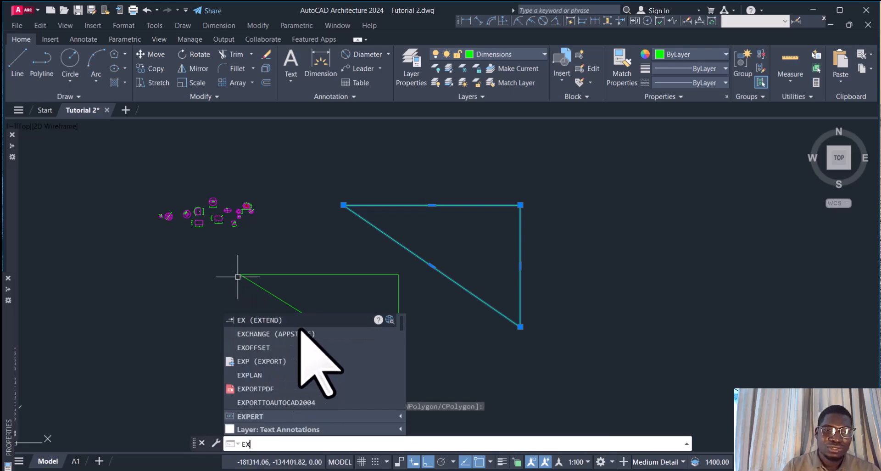
key(Escape)
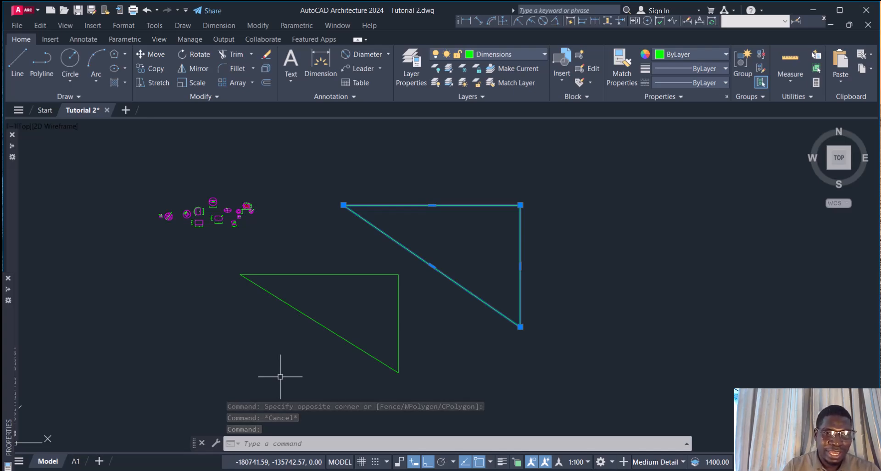
text(x)
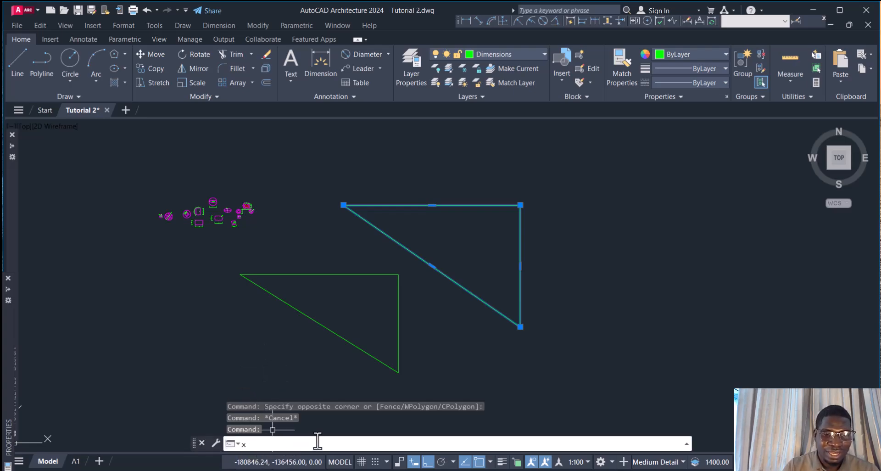
key(Return)
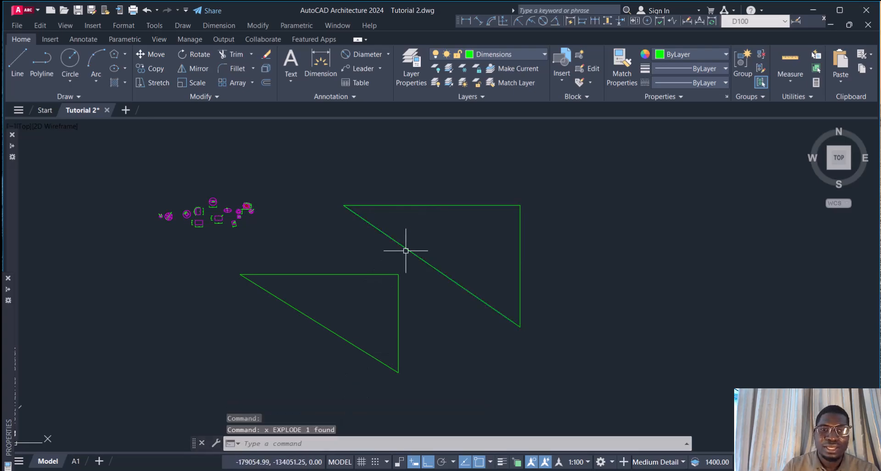
click(418, 206)
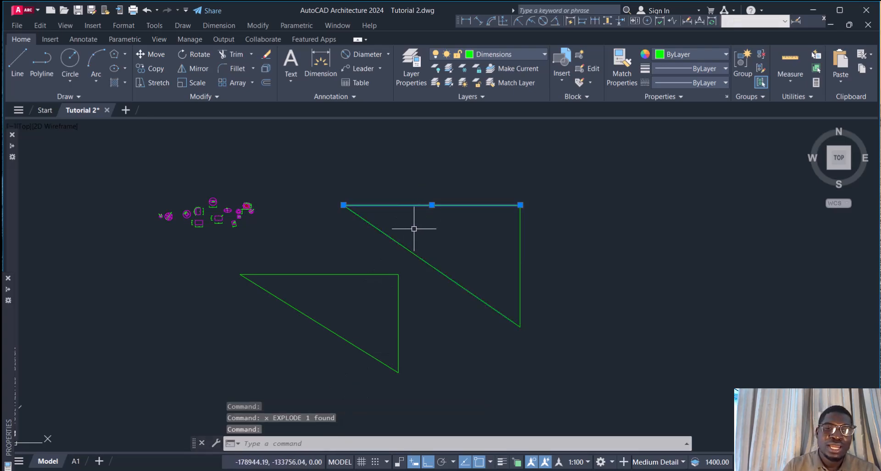
key(Escape)
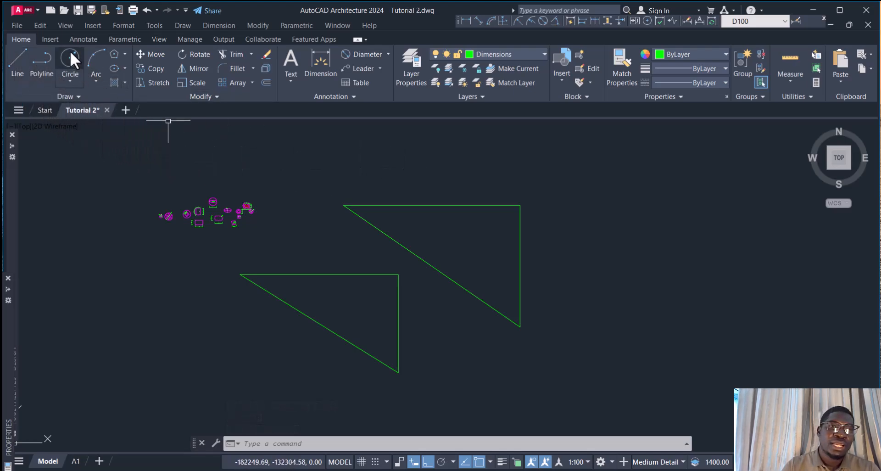
click(71, 81)
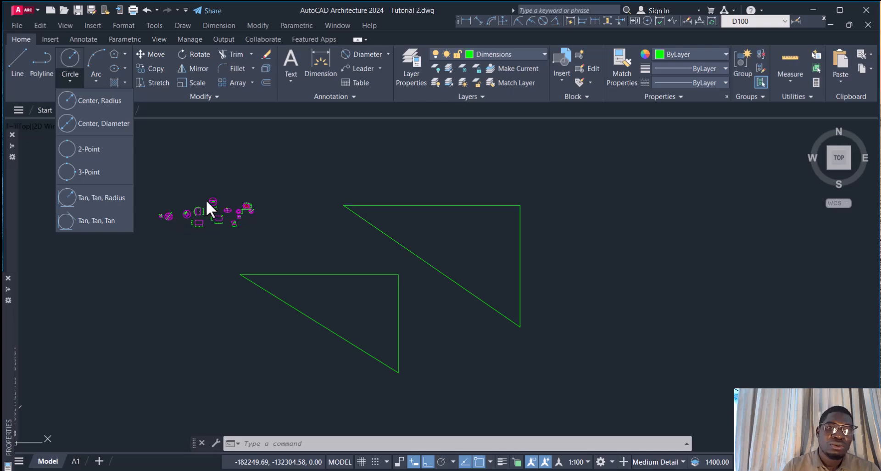
scroll(212, 216, up, 5)
scroll(164, 257, down, 5)
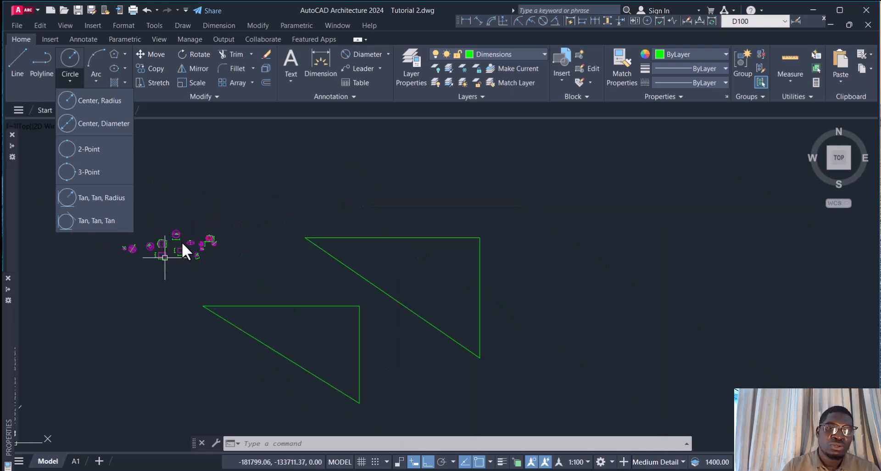
scroll(164, 239, up, 5)
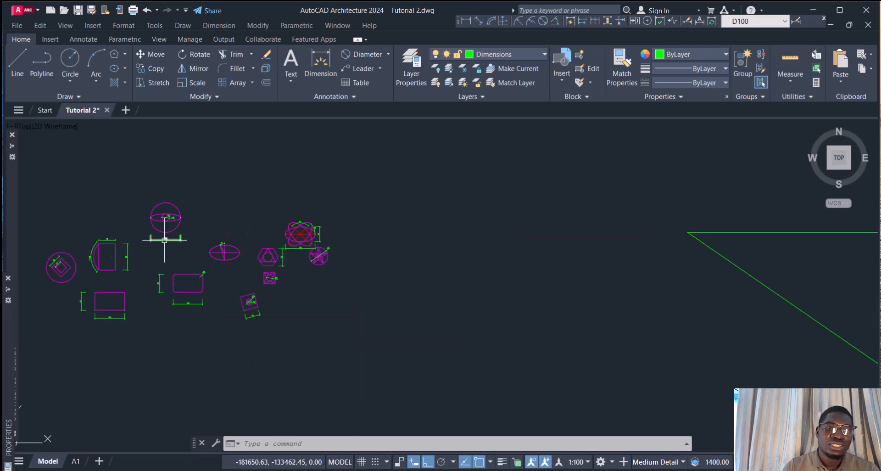
scroll(165, 240, down, 5)
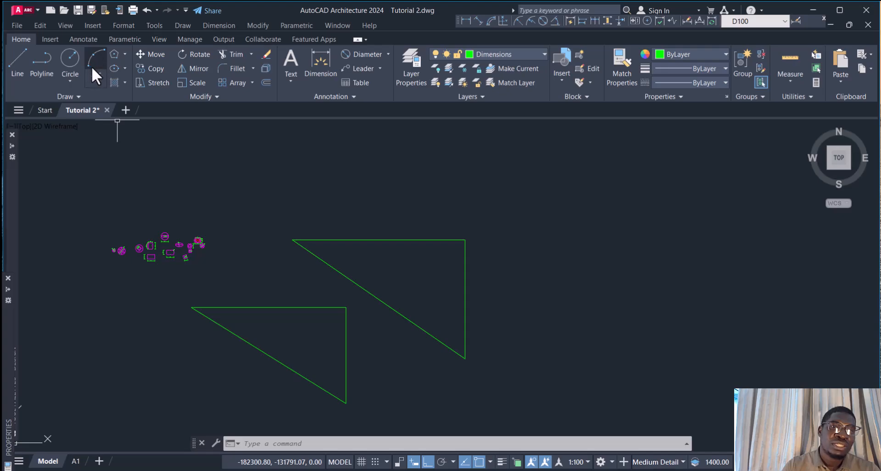
click(95, 81)
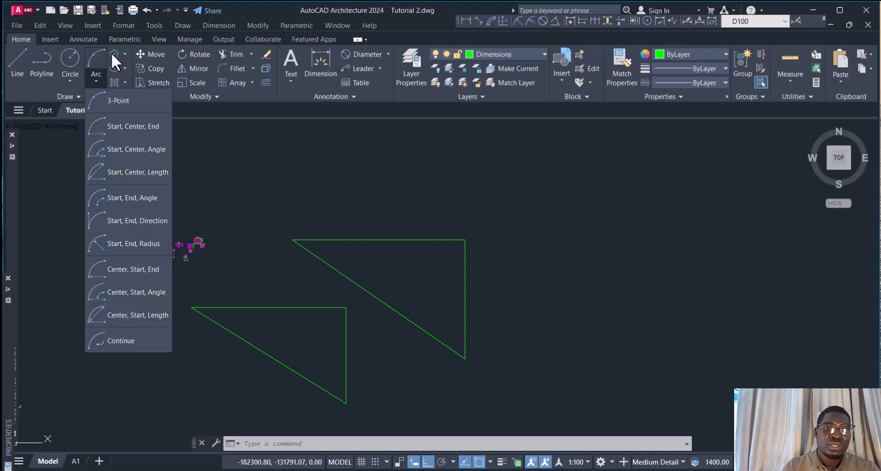
click(124, 53)
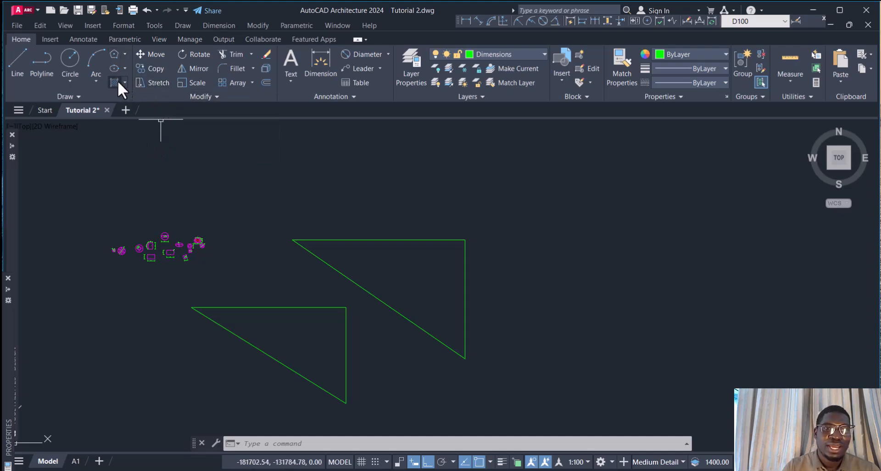
Hatch the inside of the upper triangle with the ANGLE pattern in the light blue colour 122,175,223.
click(125, 83)
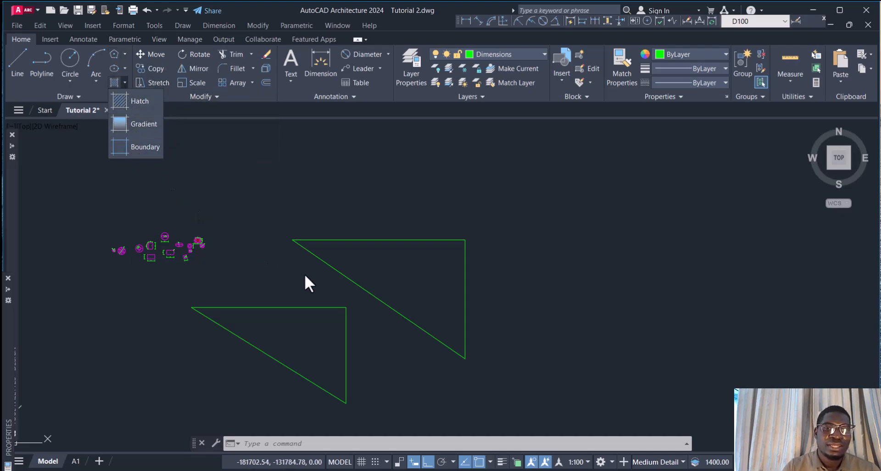
click(121, 105)
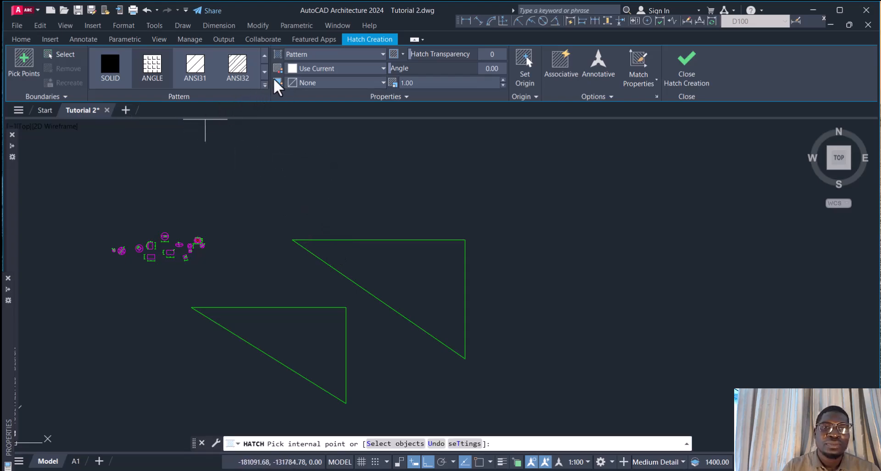
click(154, 75)
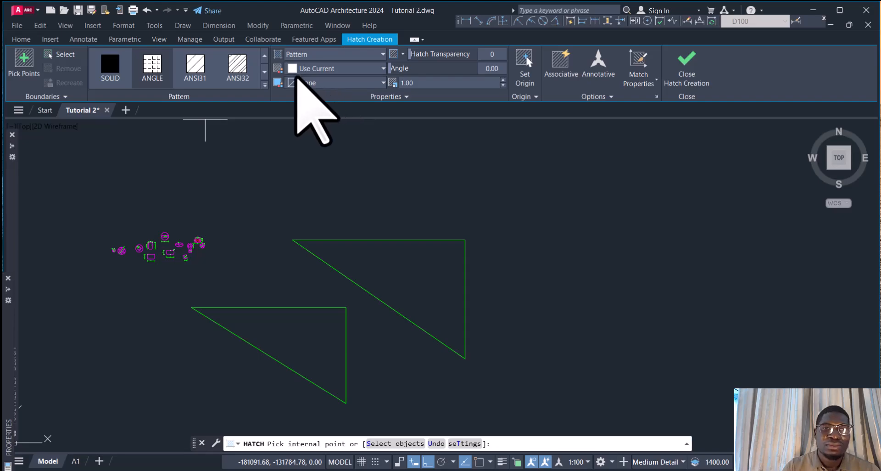
click(370, 68)
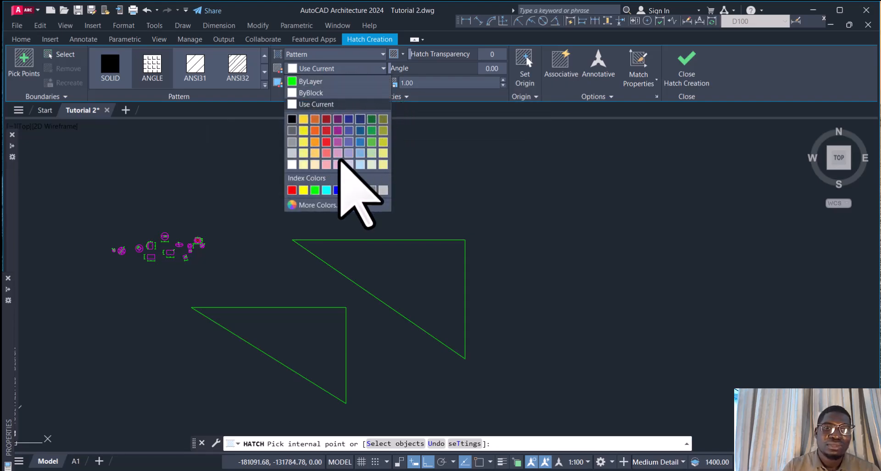
click(361, 152)
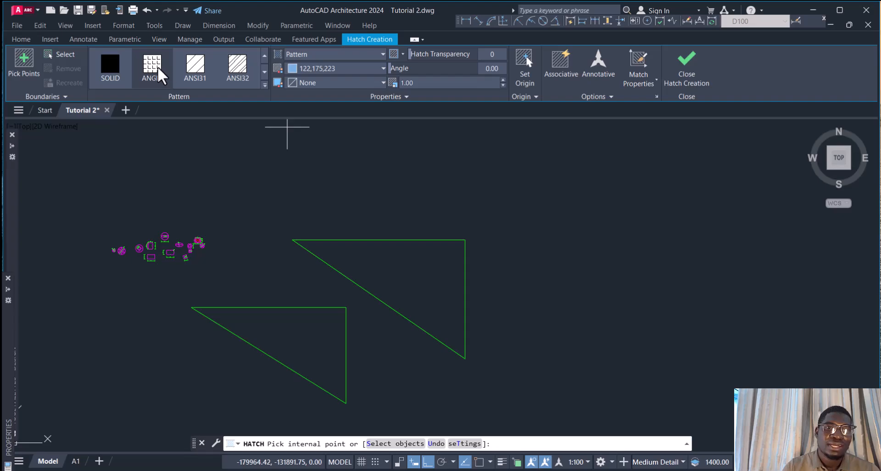
click(161, 73)
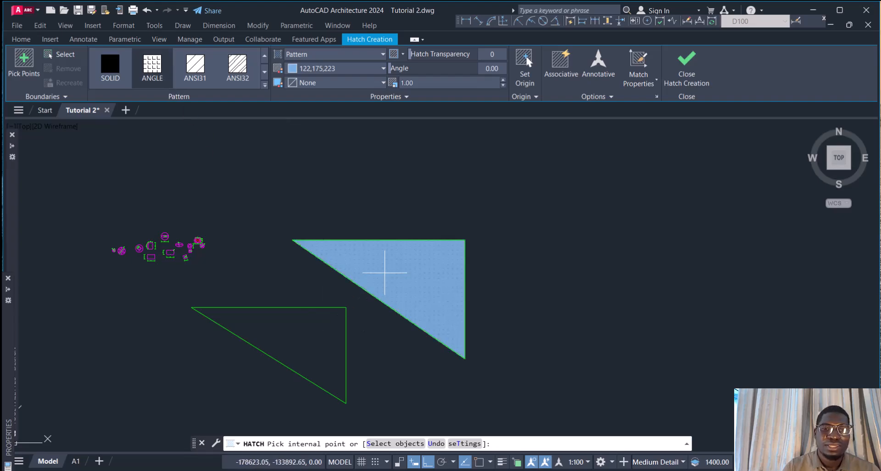
click(385, 272)
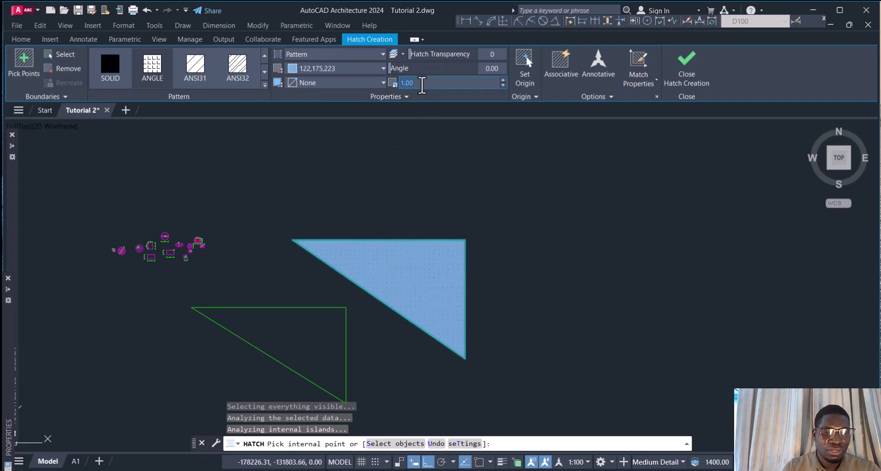
Set the hatch pattern scale to 30 and finish the upper triangle's hatch.
click(421, 84)
text(30)
key(Return)
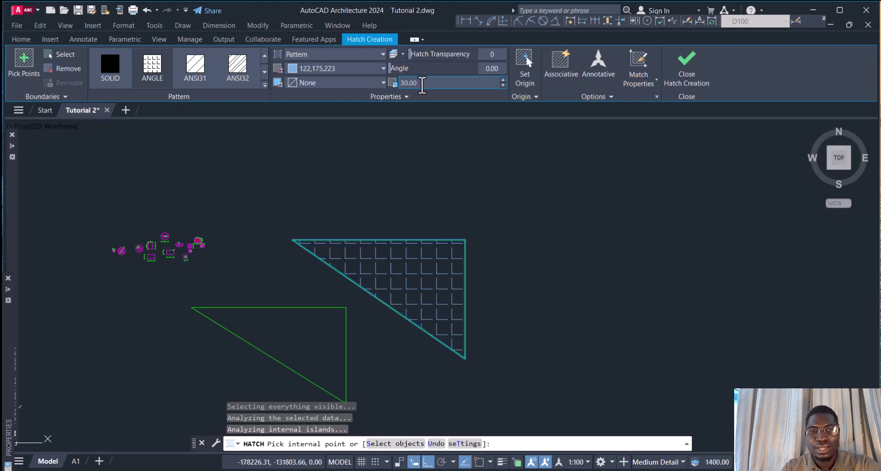
scroll(427, 272, up, 4)
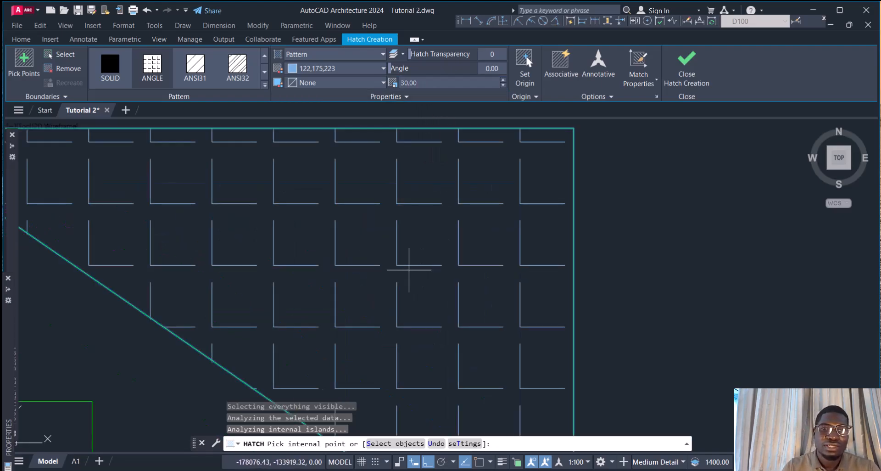
scroll(407, 269, down, 5)
scroll(381, 271, up, 4)
scroll(365, 269, down, 3)
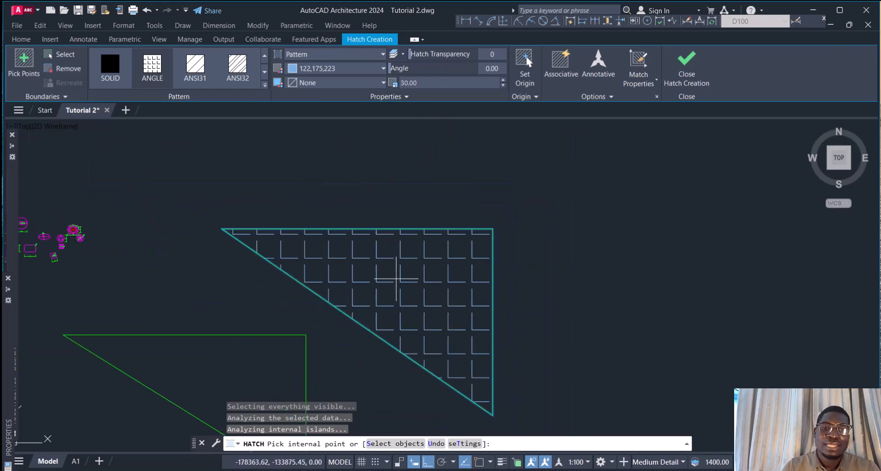
click(363, 280)
click(364, 280)
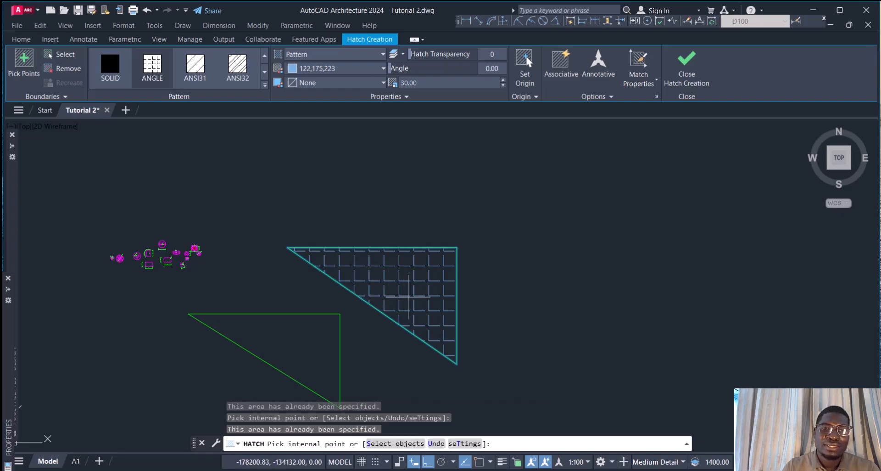
click(403, 295)
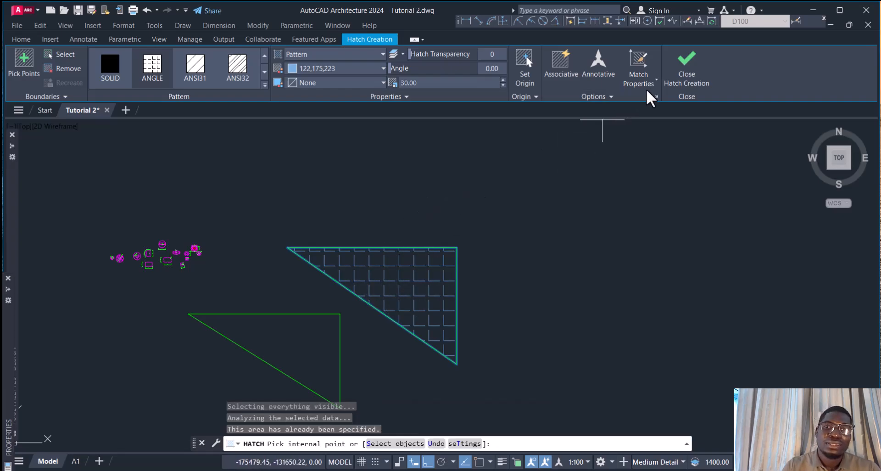
click(686, 79)
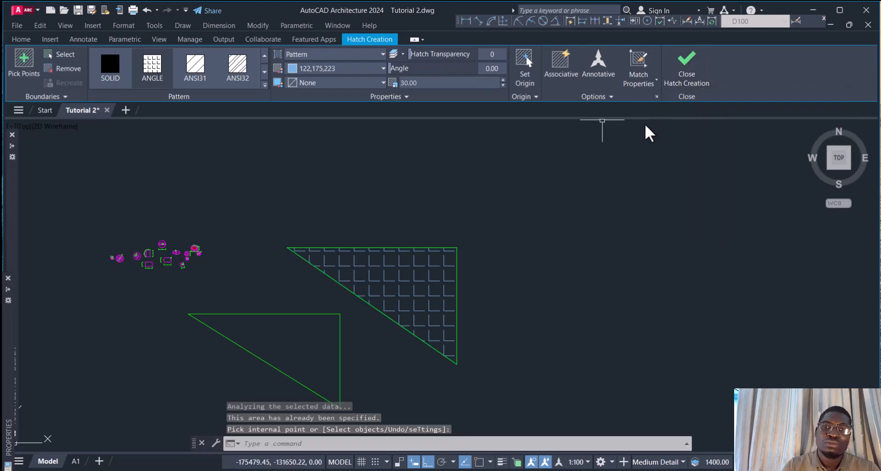
Select the upper triangle's hatch to inspect it, dismiss the boundary grips tip, and clear the selection.
click(412, 285)
click(388, 292)
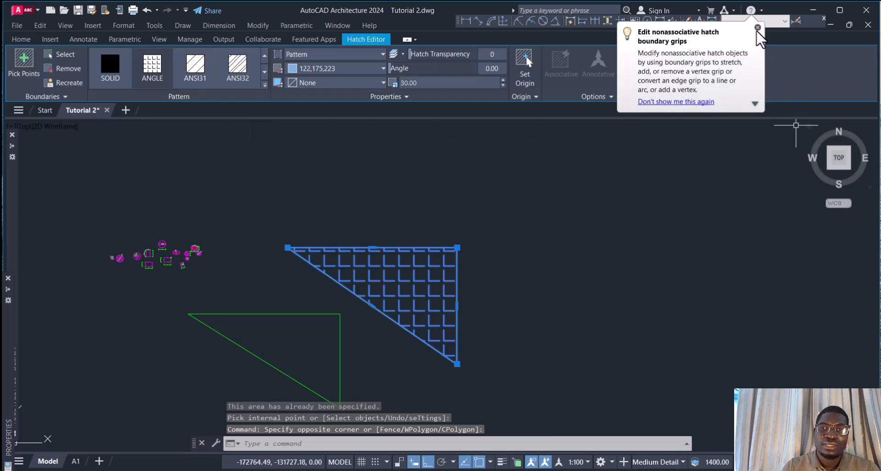
click(757, 27)
key(Escape)
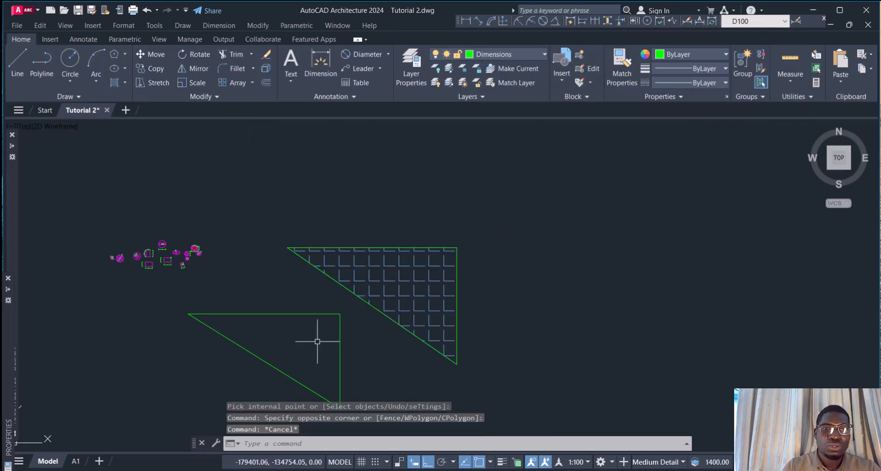
click(251, 54)
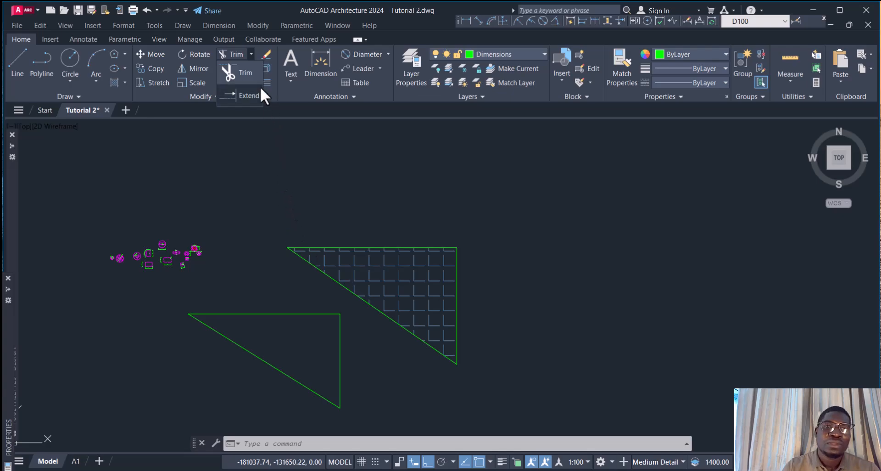
click(266, 185)
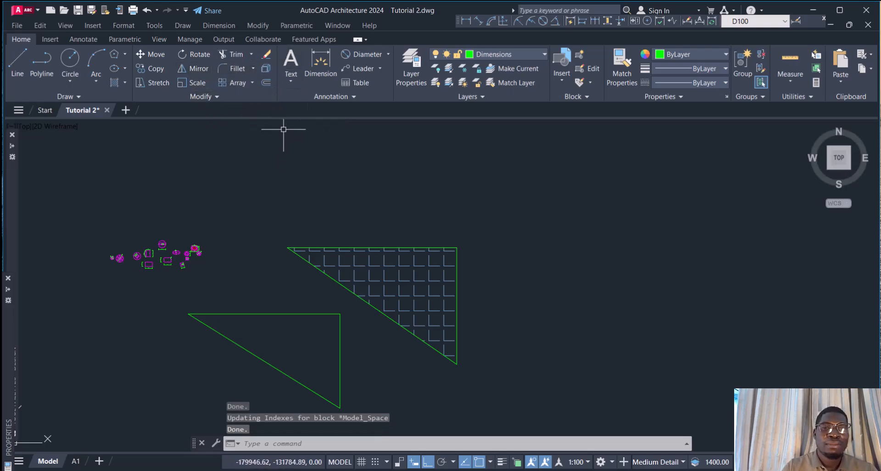
Window-select the hatched upper triangle and the lower triangle, and delete them together with the hatch.
click(288, 208)
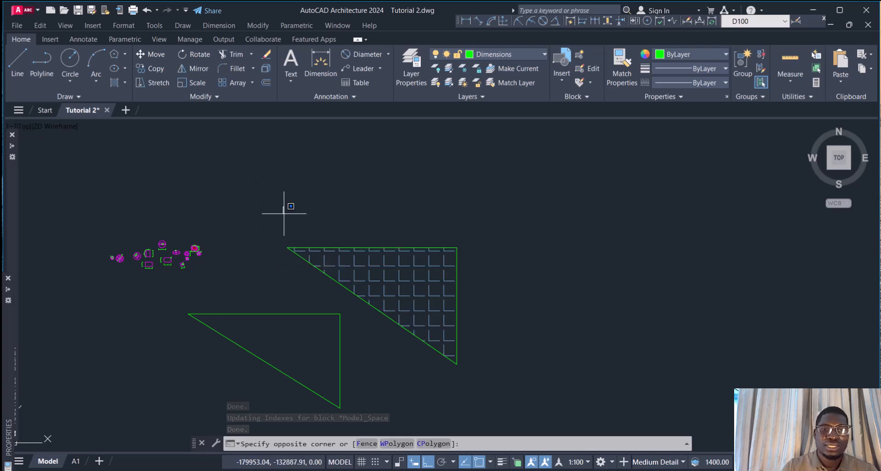
click(509, 384)
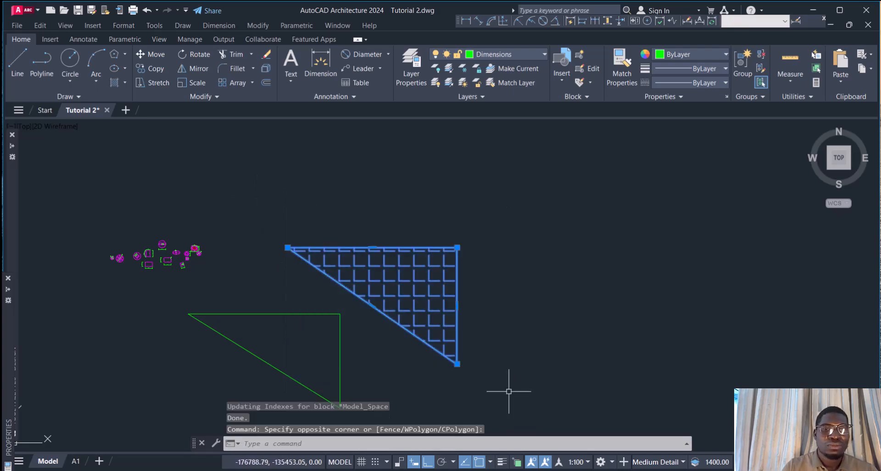
click(161, 282)
scroll(436, 375, down, 5)
click(433, 398)
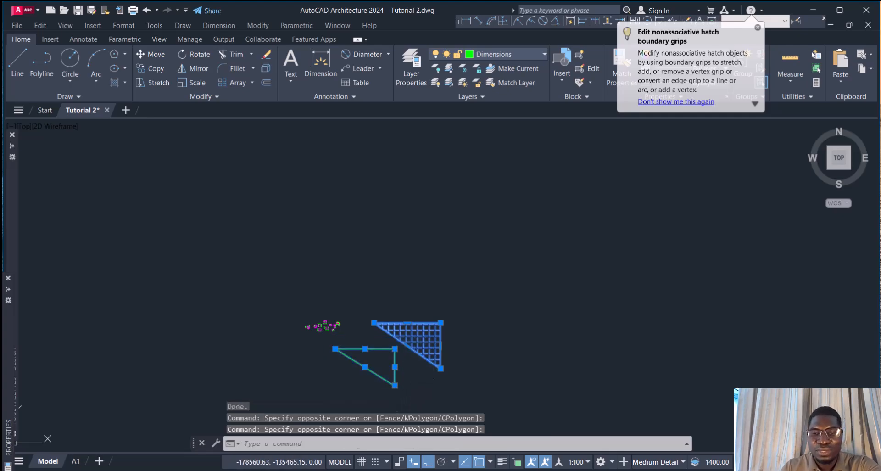
key(Delete)
Bring the practice figure with the Ø44 circle, inscribed triangle and Ø22 inner circle into close view.
scroll(324, 325, up, 5)
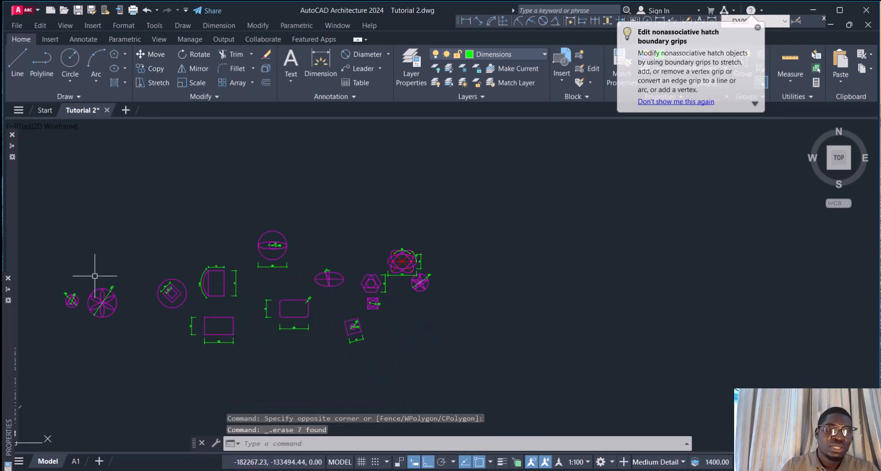
middle_drag(95, 275, 360, 256)
scroll(350, 299, up, 6)
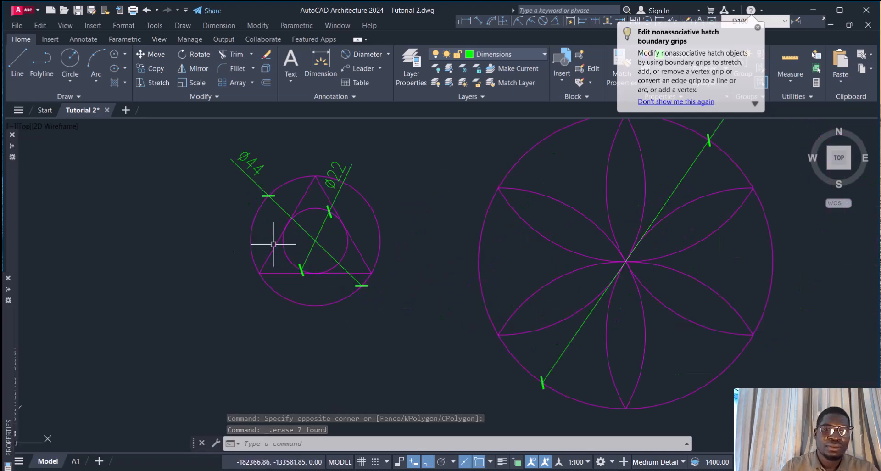
scroll(308, 246, down, 3)
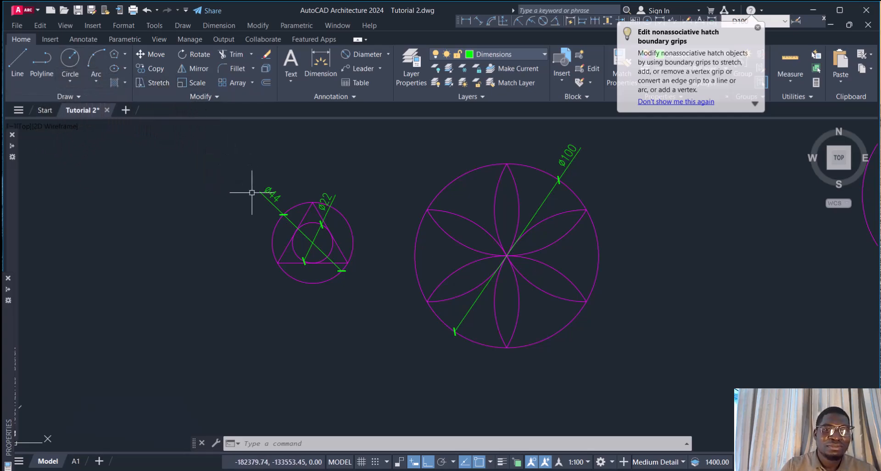
scroll(256, 242, down, 4)
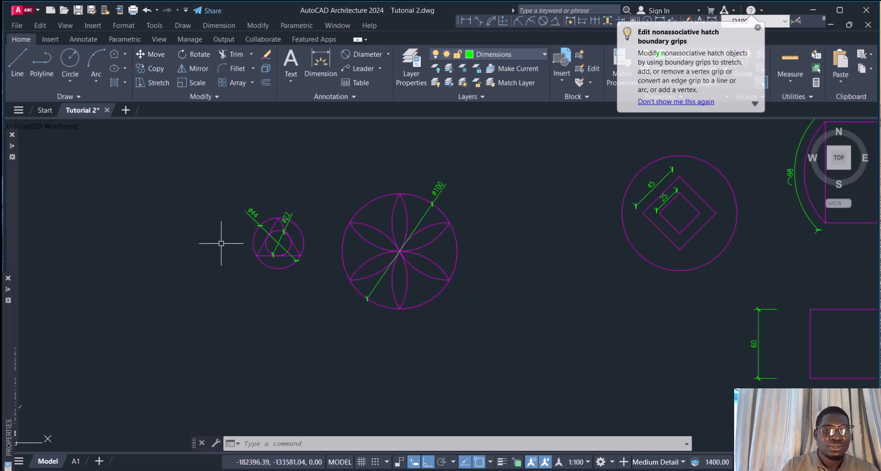
click(69, 59)
scroll(238, 232, up, 6)
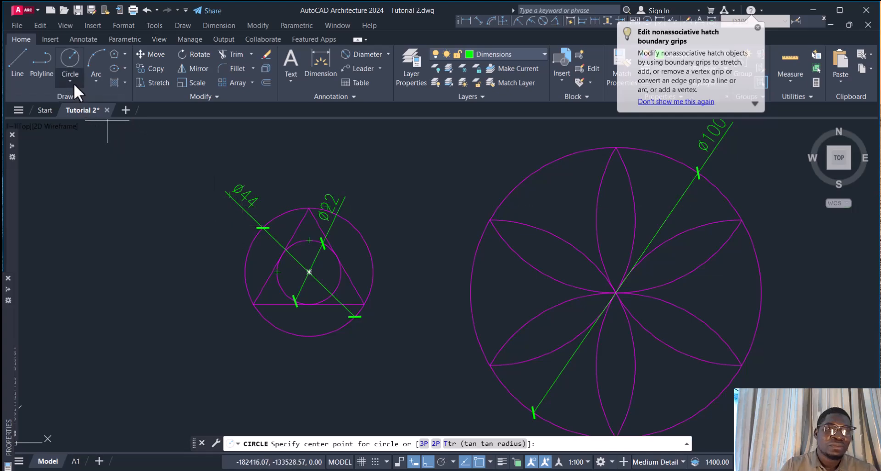
key(Escape)
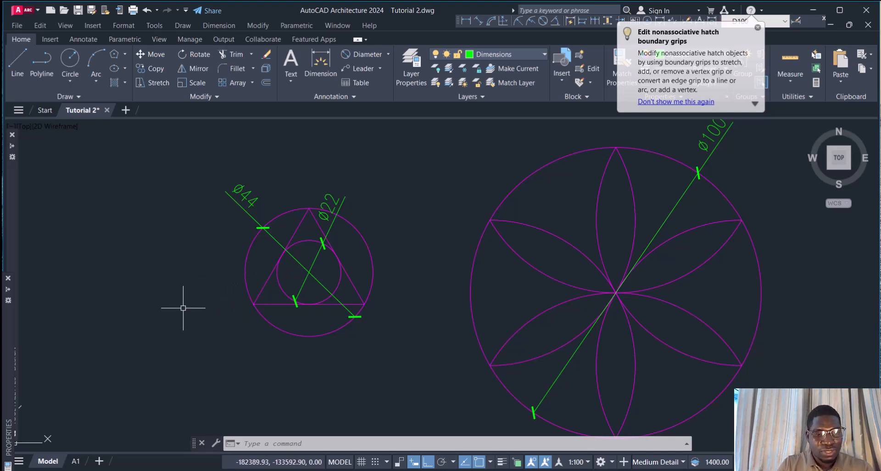
key(Return)
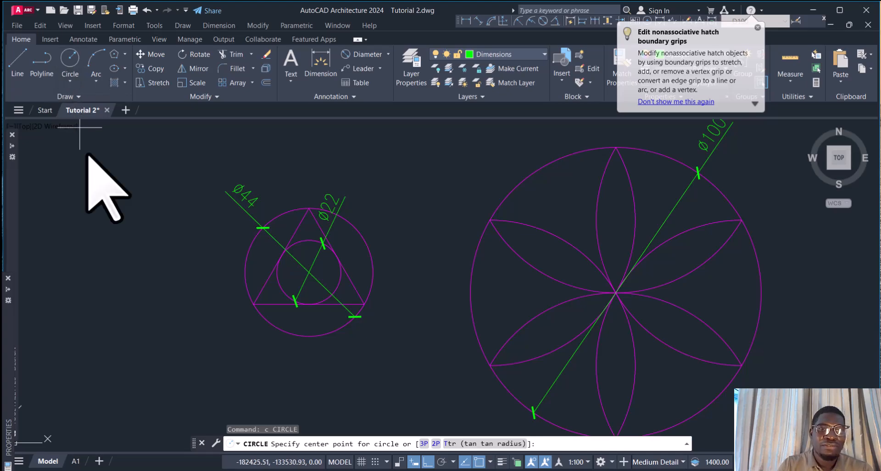
click(92, 252)
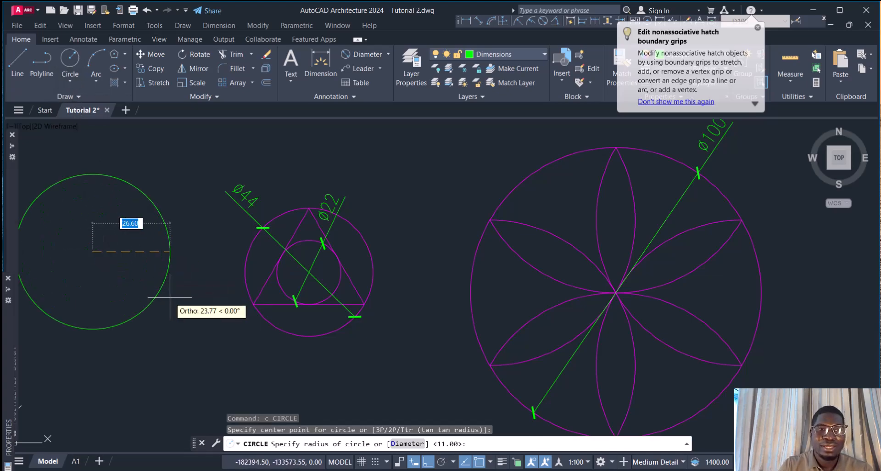
scroll(182, 307, down, 2)
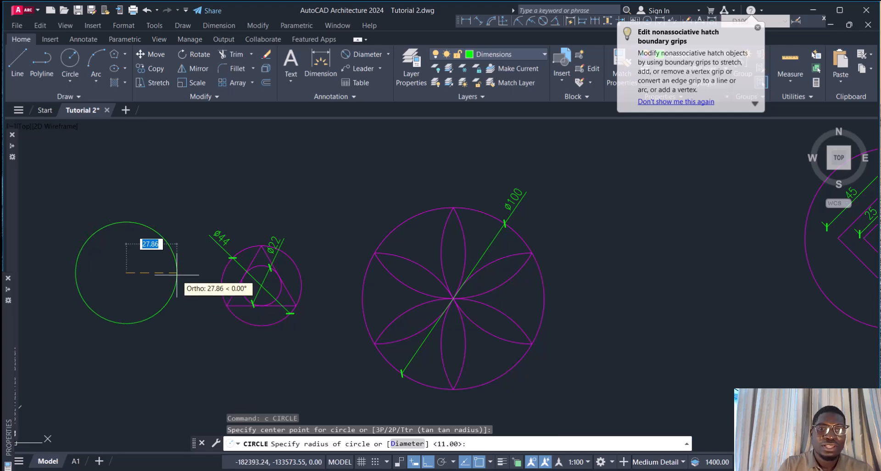
key(Escape)
Make Stairs the current layer.
click(475, 53)
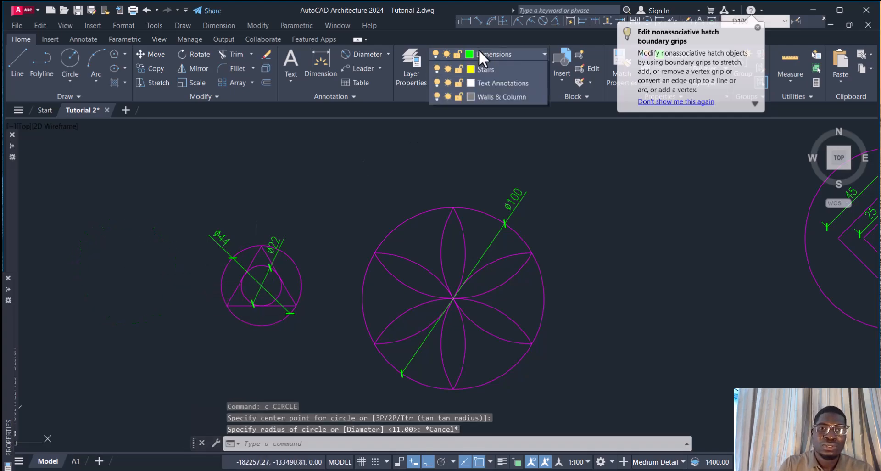
click(482, 151)
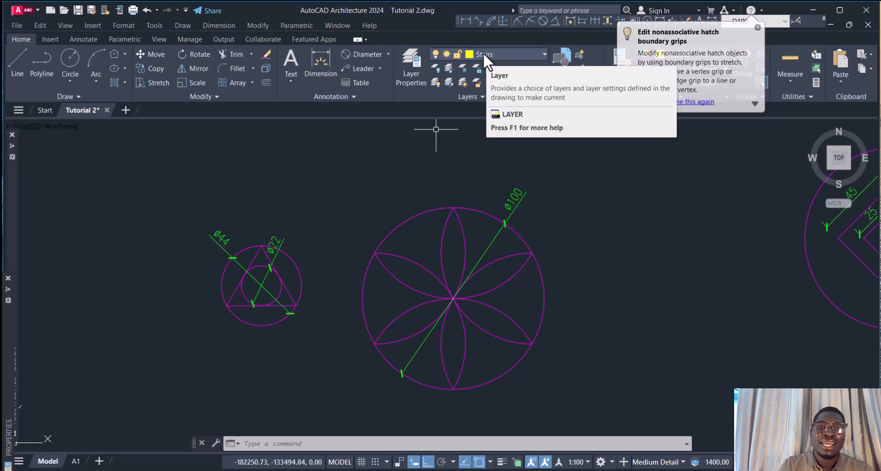
scroll(332, 183, down, 5)
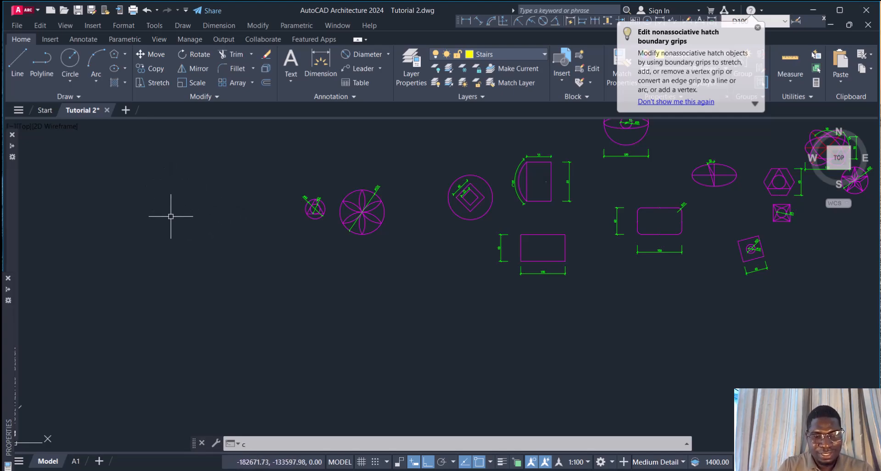
text(c)
key(Return)
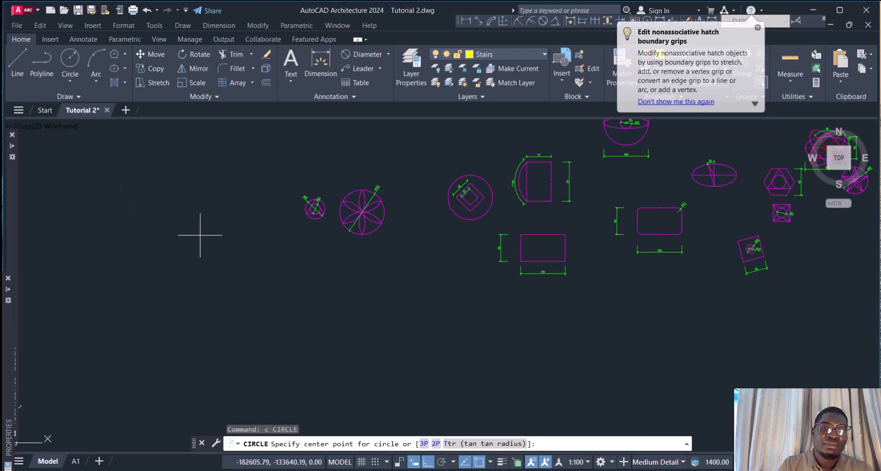
scroll(305, 196, up, 8)
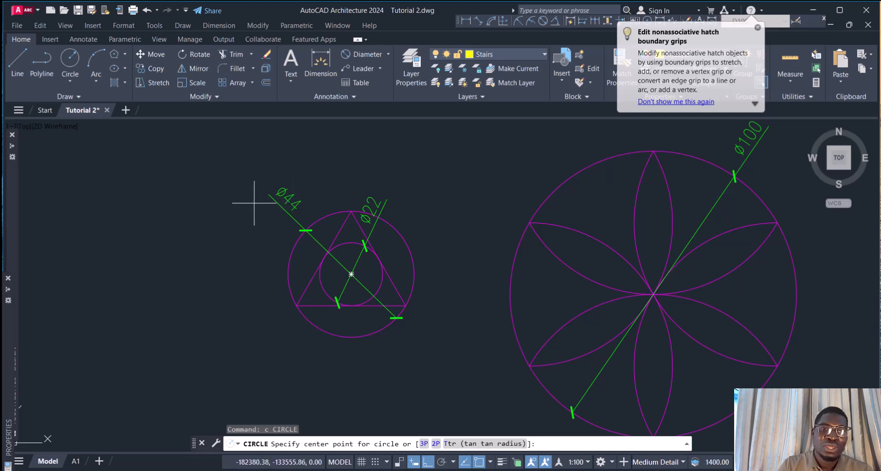
scroll(157, 219, down, 2)
click(118, 264)
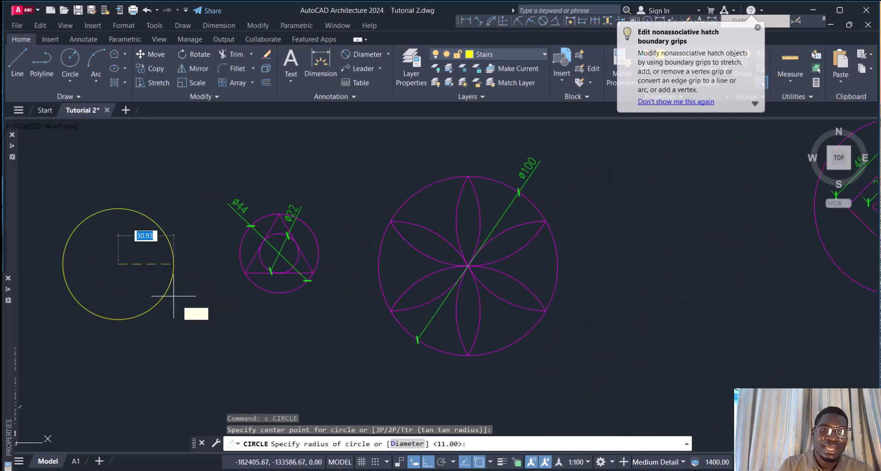
Draw a circle of radius 22 by center and radius in the empty area below the Ø44 and Ø100 practice figures.
click(69, 81)
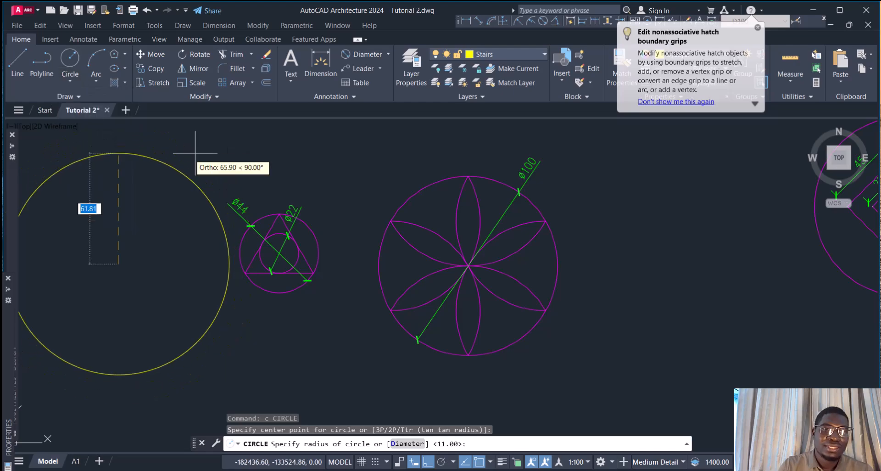
click(75, 81)
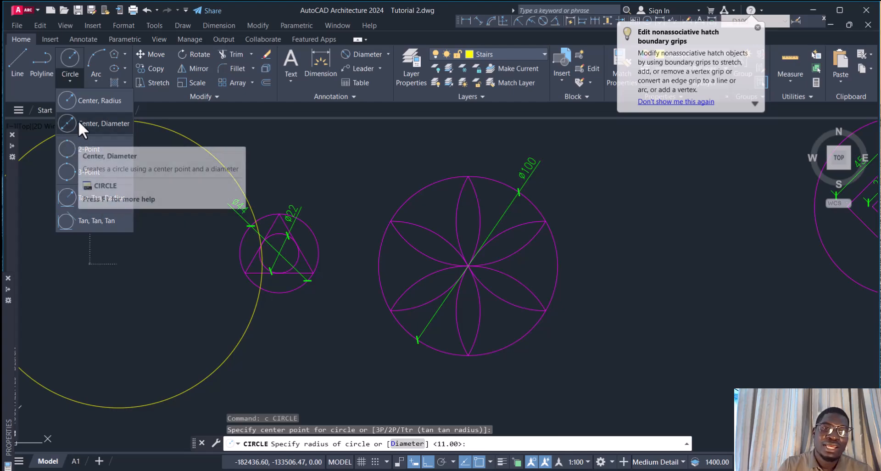
click(85, 101)
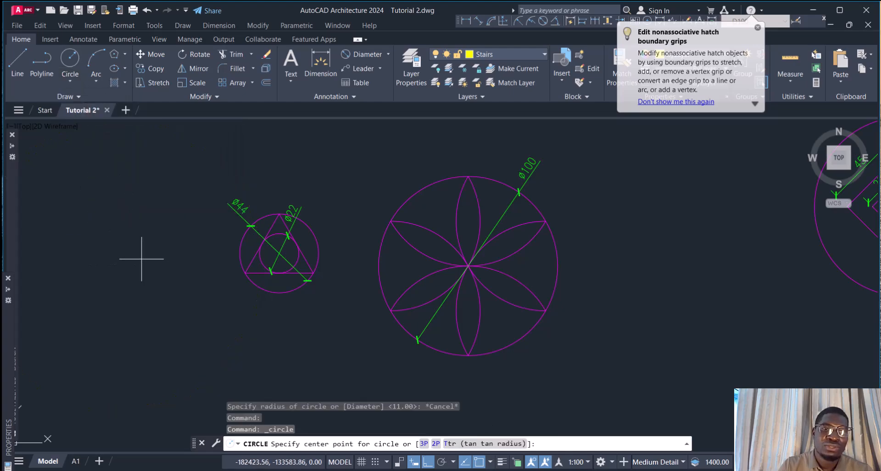
scroll(142, 257, down, 7)
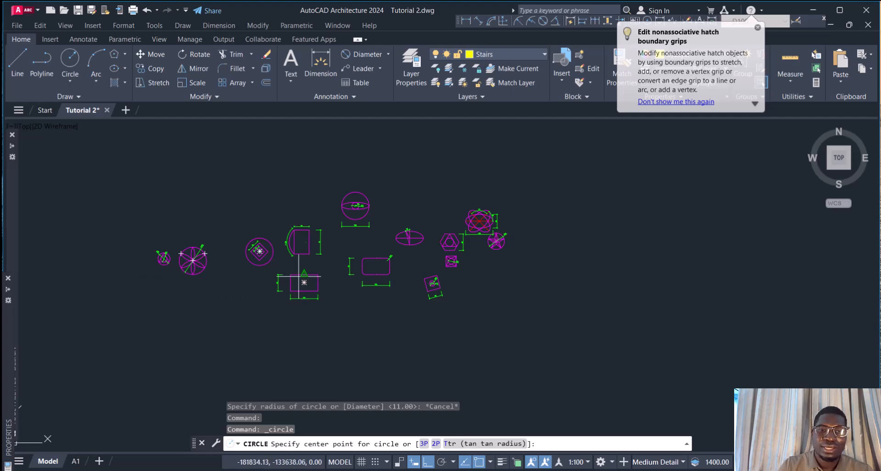
middle_drag(301, 269, 349, 203)
click(189, 250)
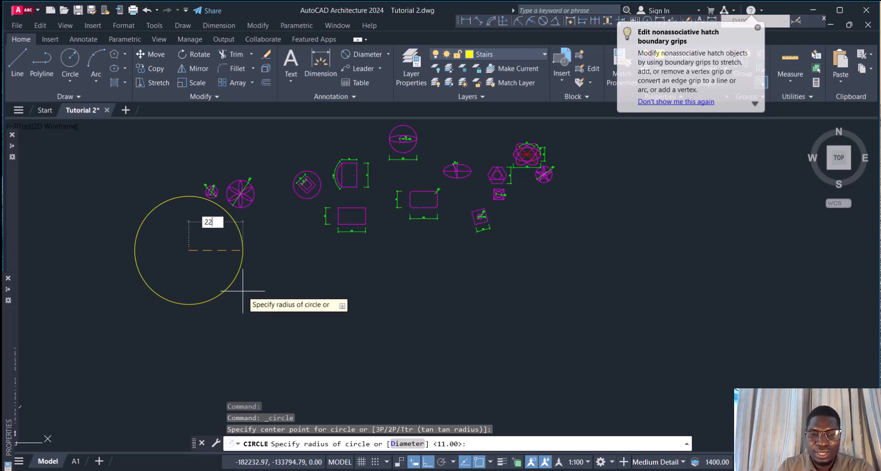
text(22)
key(Return)
scroll(188, 250, up, 6)
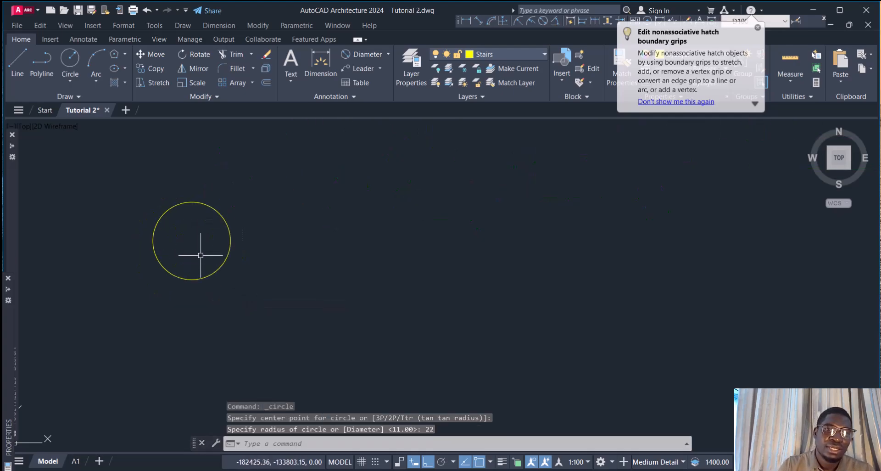
middle_drag(265, 289, 316, 313)
scroll(212, 262, up, 2)
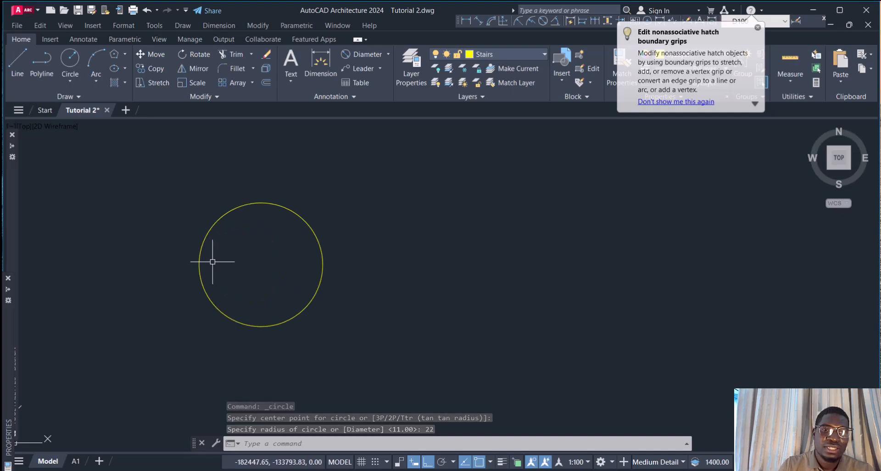
scroll(212, 262, up, 2)
scroll(296, 229, down, 2)
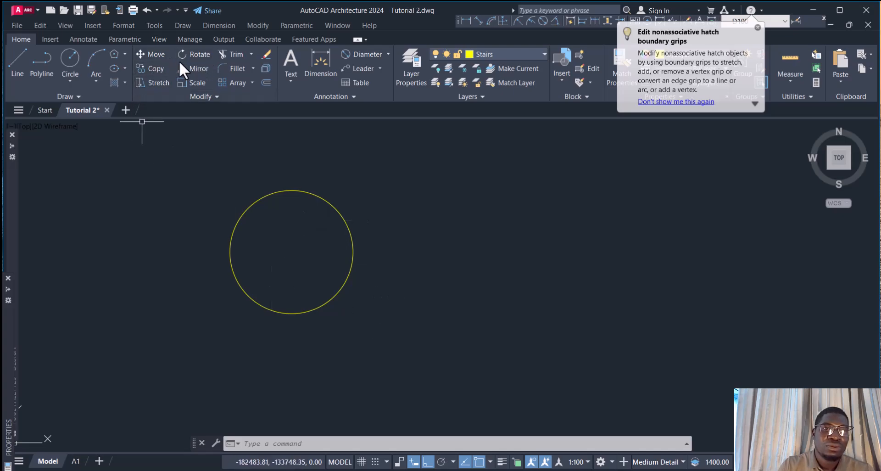
Draw a 3-sided polygon inscribed in the new circle, centered on the circle's center with its apex at the upper quadrant.
click(116, 53)
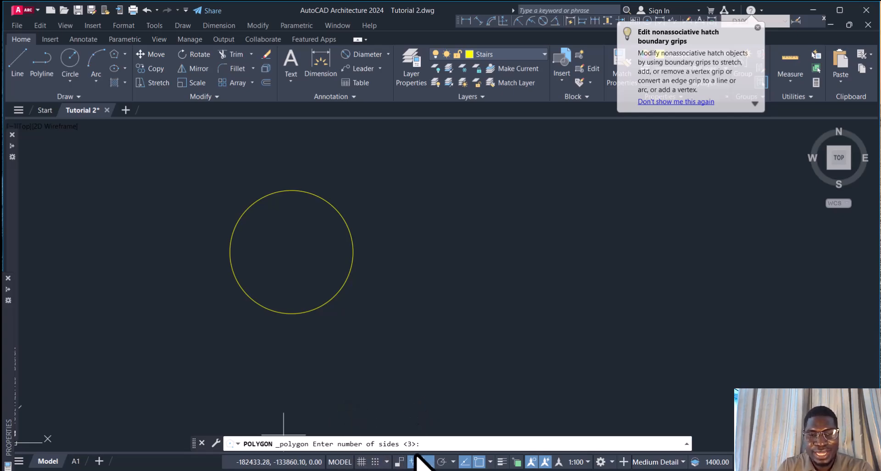
key(Return)
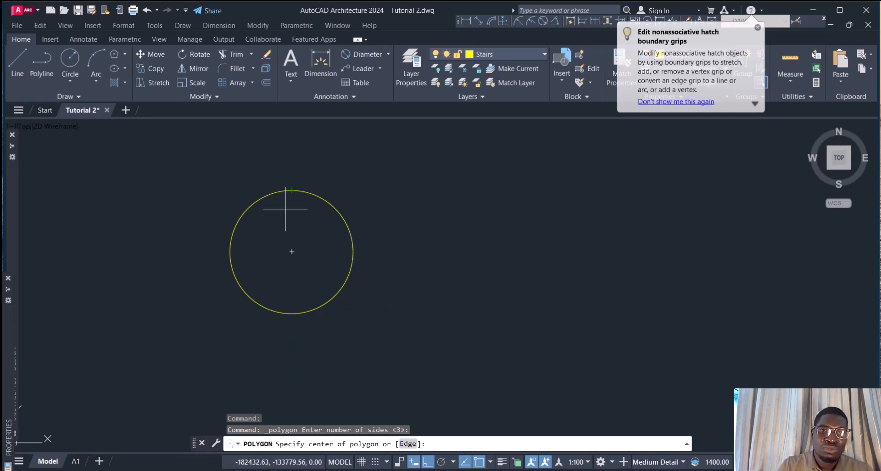
click(292, 251)
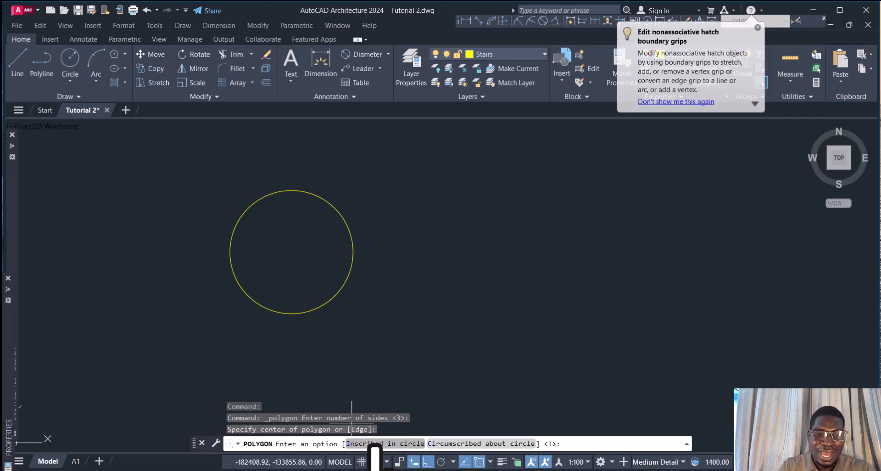
click(375, 444)
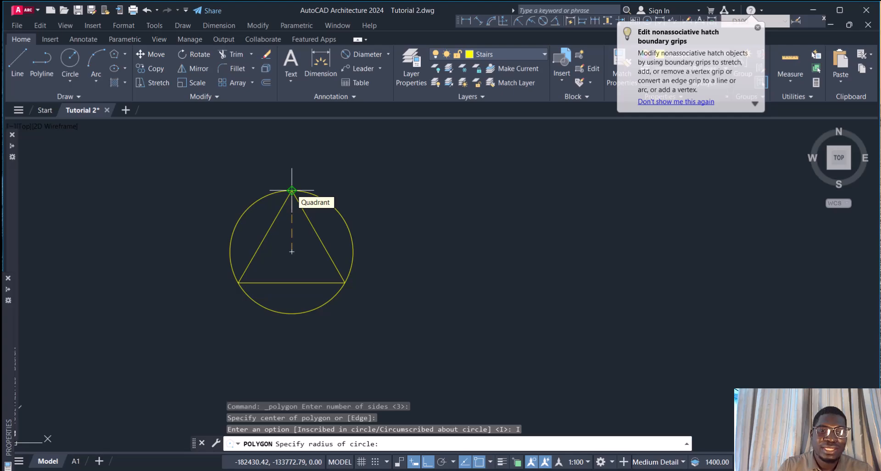
scroll(292, 190, up, 6)
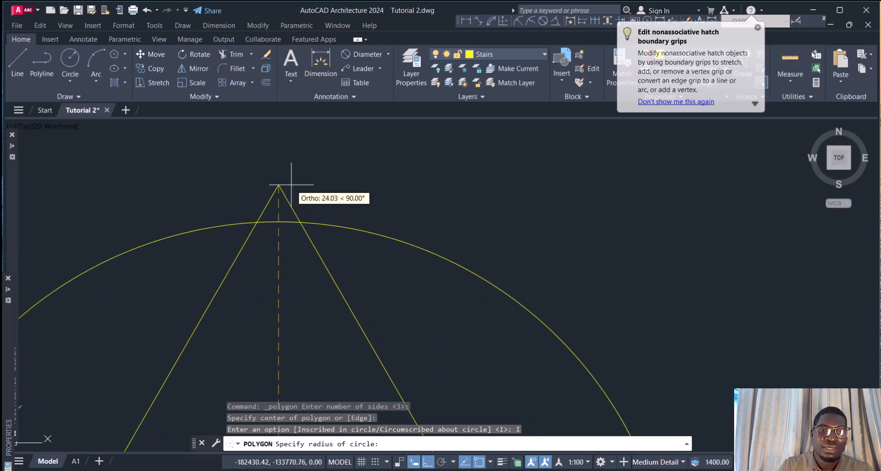
click(278, 222)
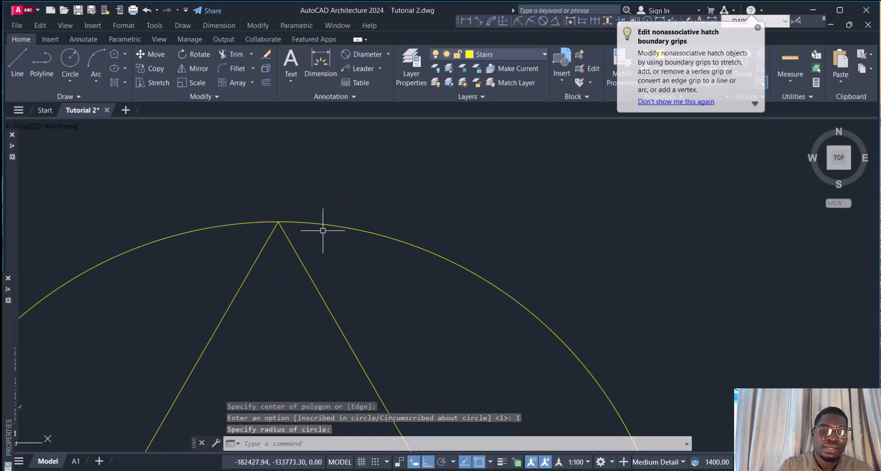
scroll(324, 228, down, 5)
scroll(318, 277, down, 4)
scroll(318, 277, up, 5)
scroll(319, 277, down, 5)
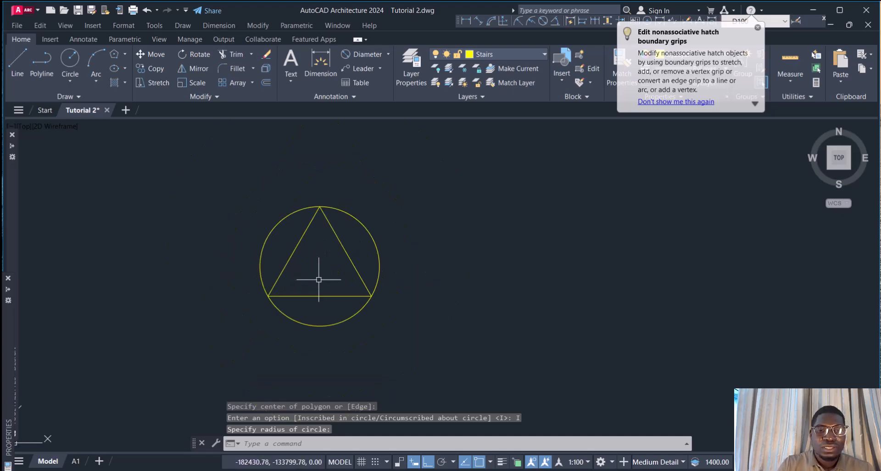
scroll(323, 305, up, 2)
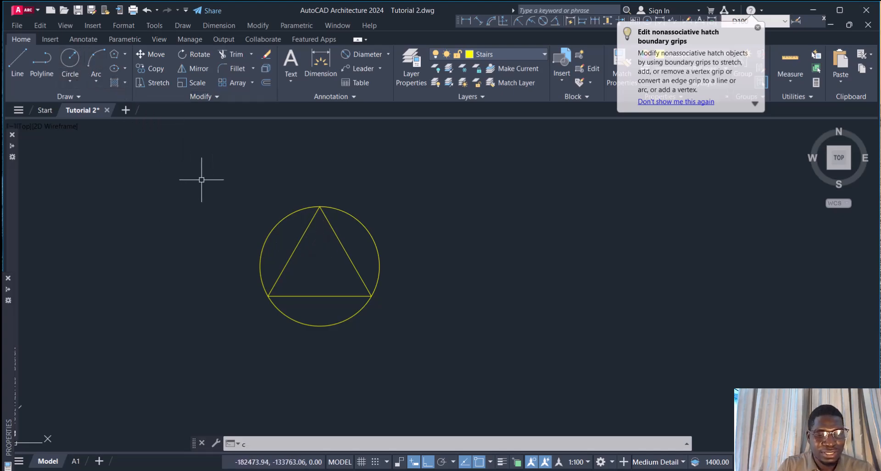
Draw an inner circle of radius 11 from the triangle's geometric center to the midpoint of its base.
text(c)
key(Return)
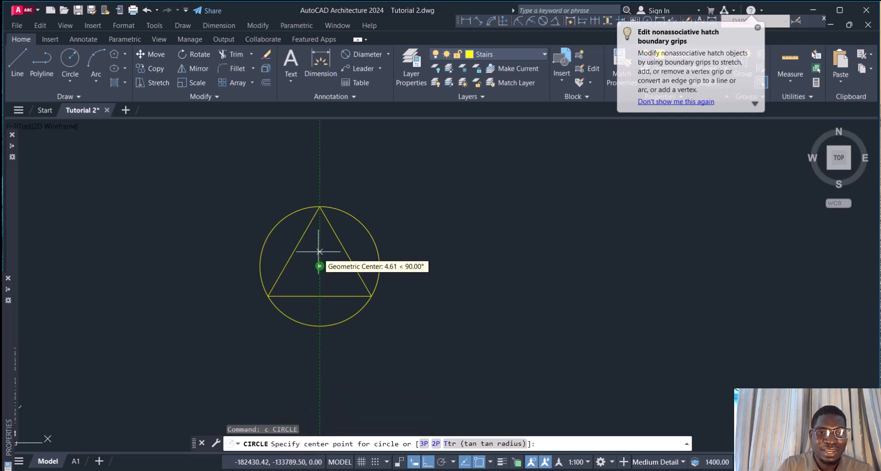
click(319, 266)
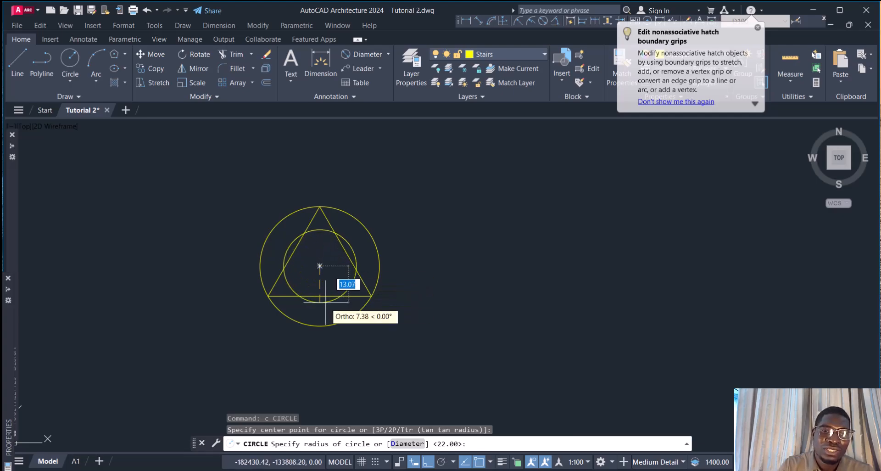
scroll(320, 301, up, 4)
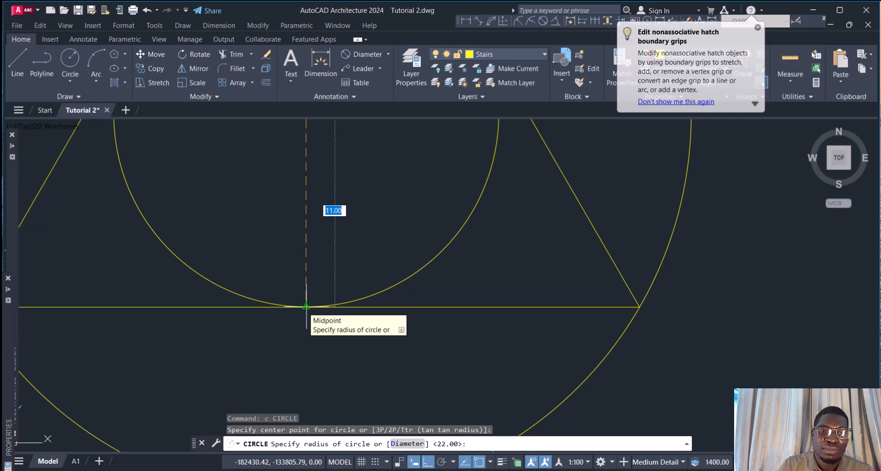
click(306, 306)
scroll(344, 331, down, 10)
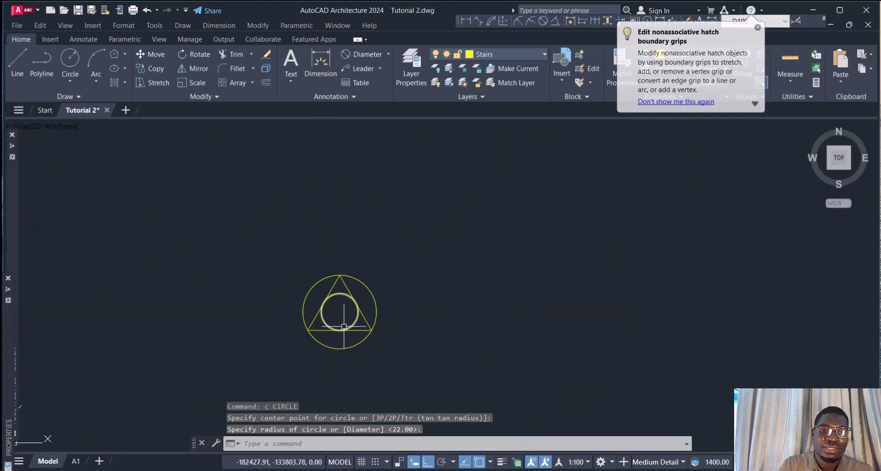
scroll(342, 316, up, 8)
scroll(343, 310, down, 3)
scroll(333, 298, down, 5)
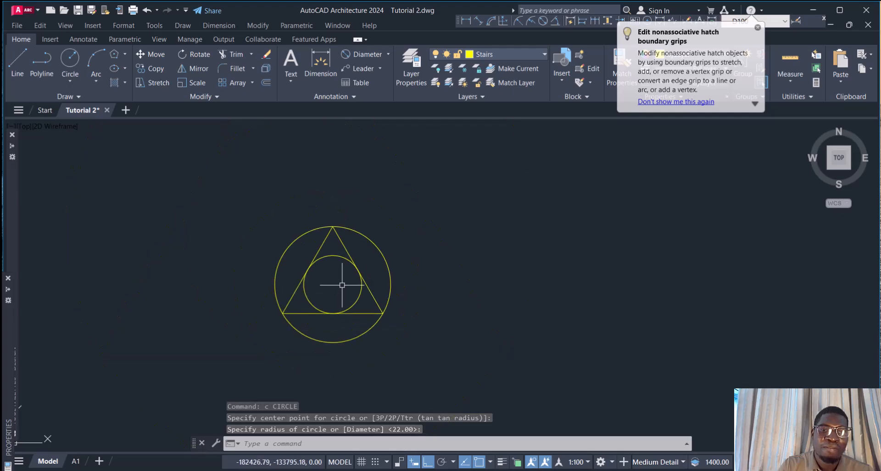
scroll(329, 291, up, 3)
scroll(324, 282, down, 5)
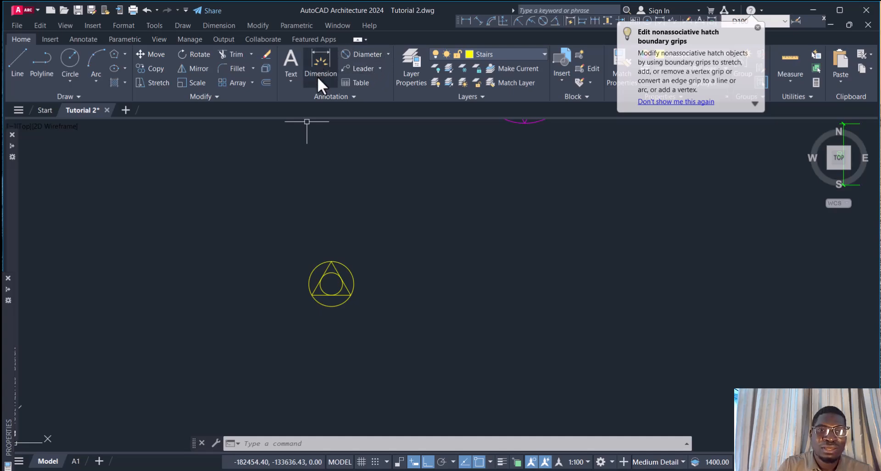
Add a diameter dimension to the outer circle of the new triangle figure, with its text outside the circle.
click(387, 54)
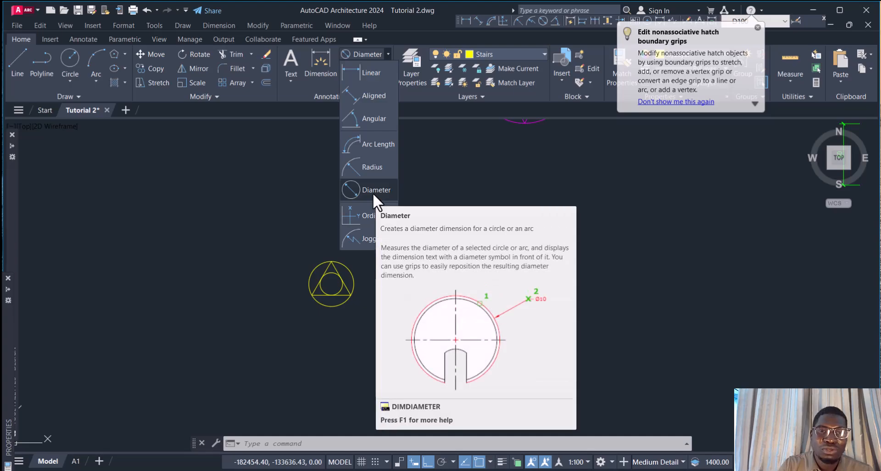
click(373, 190)
scroll(342, 303, up, 5)
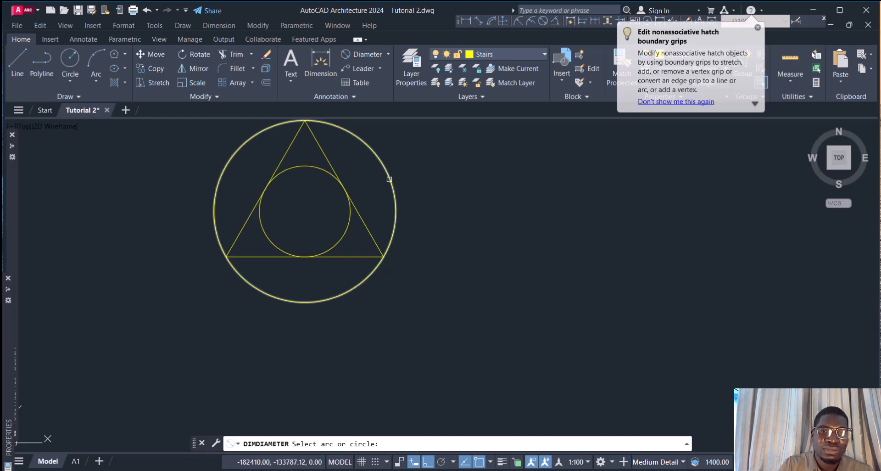
click(394, 200)
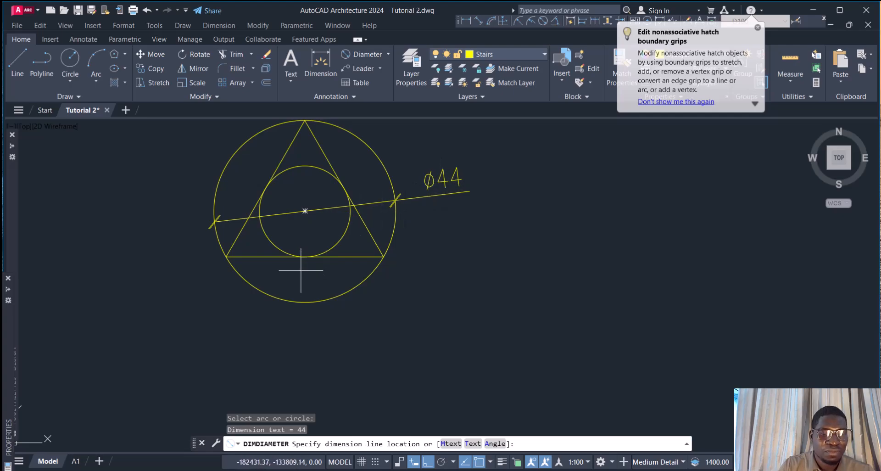
click(314, 253)
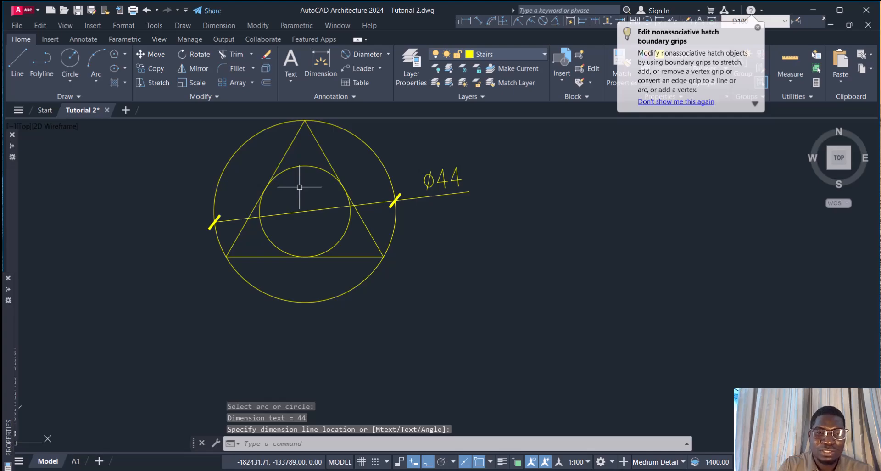
key(Return)
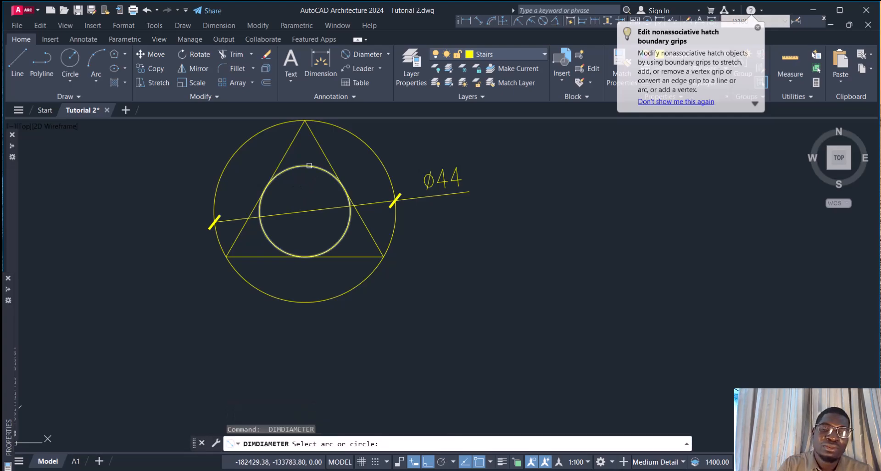
click(308, 165)
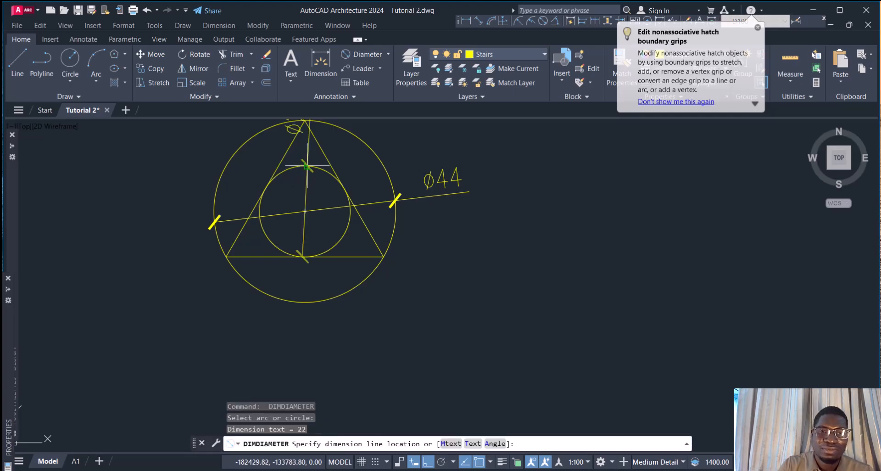
scroll(305, 217, down, 4)
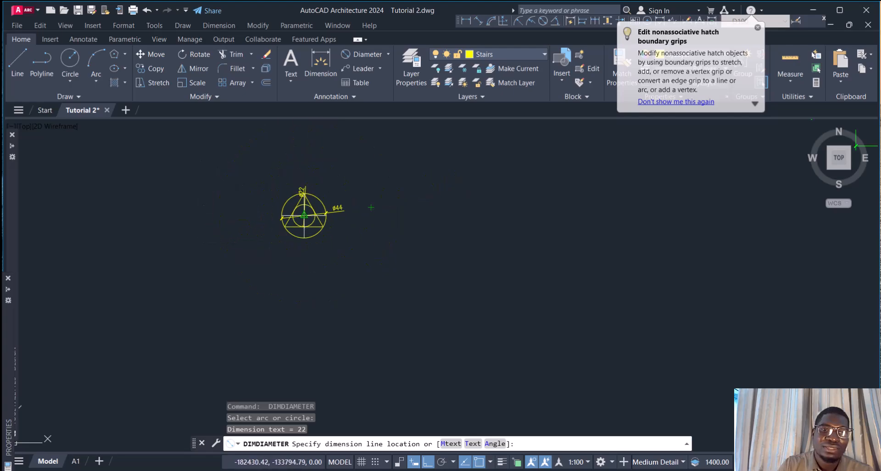
scroll(304, 187, up, 4)
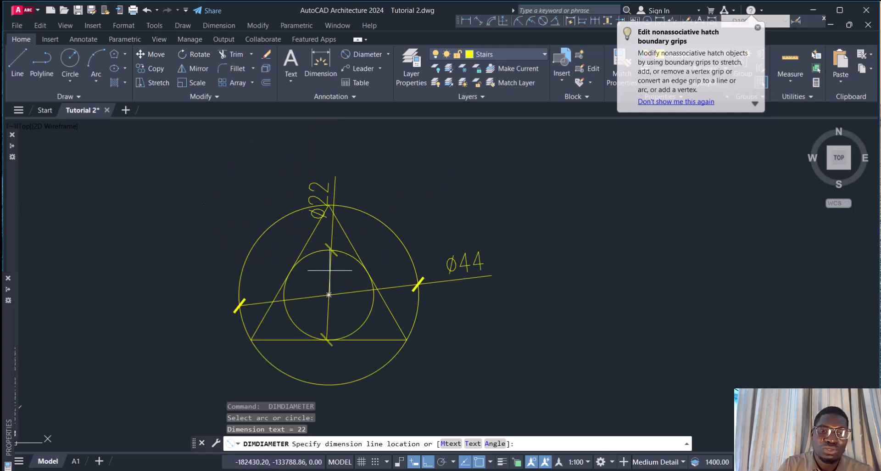
key(Escape)
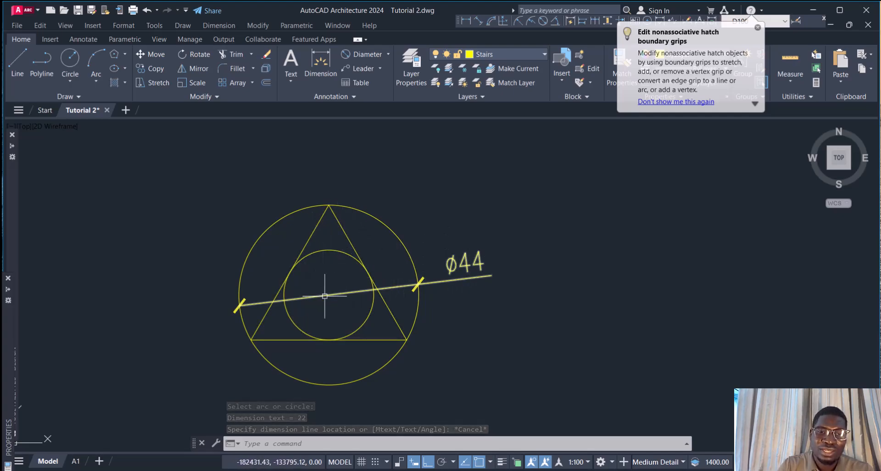
Move the outer circle's diameter dimension to the Dimensions layer.
click(537, 306)
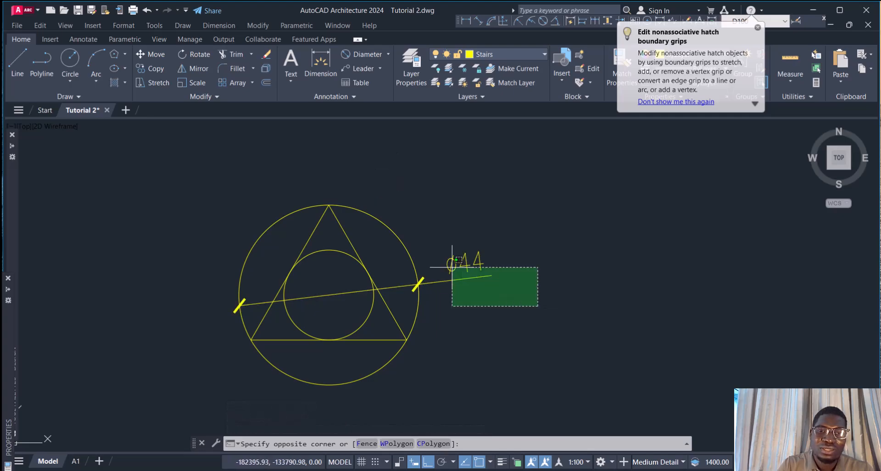
click(445, 239)
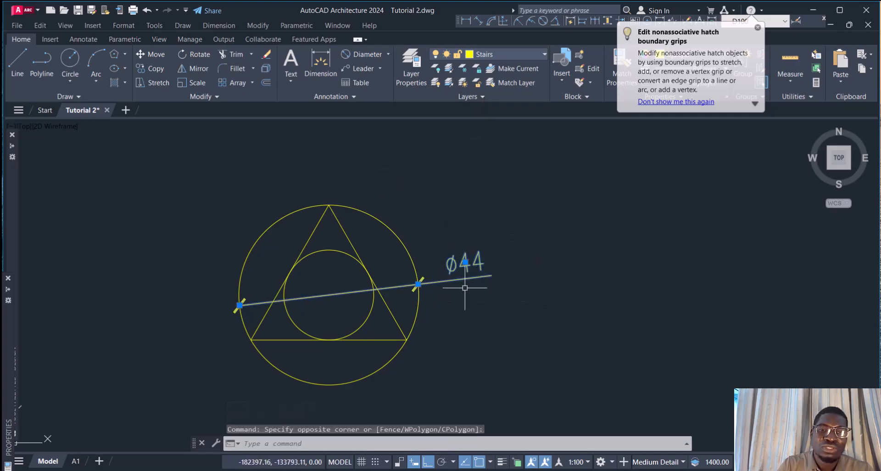
click(499, 54)
click(494, 107)
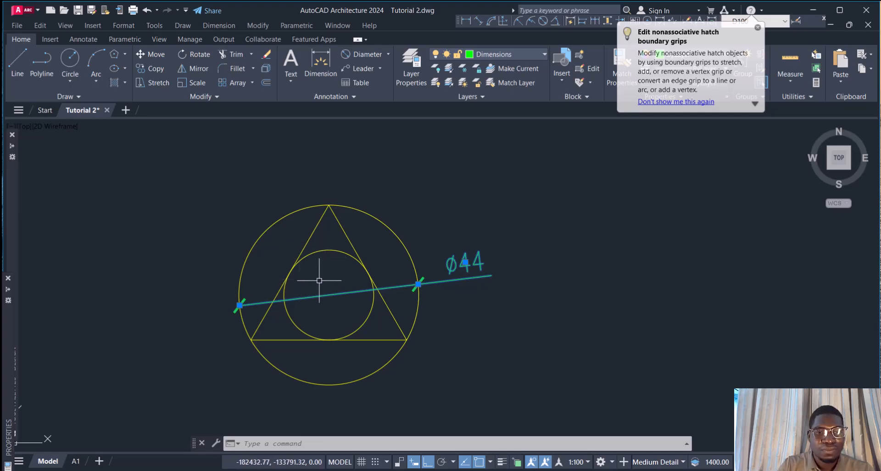
Add a diameter dimension to the inner circle and rotate its dimension line to slope from upper left to lower right.
click(367, 58)
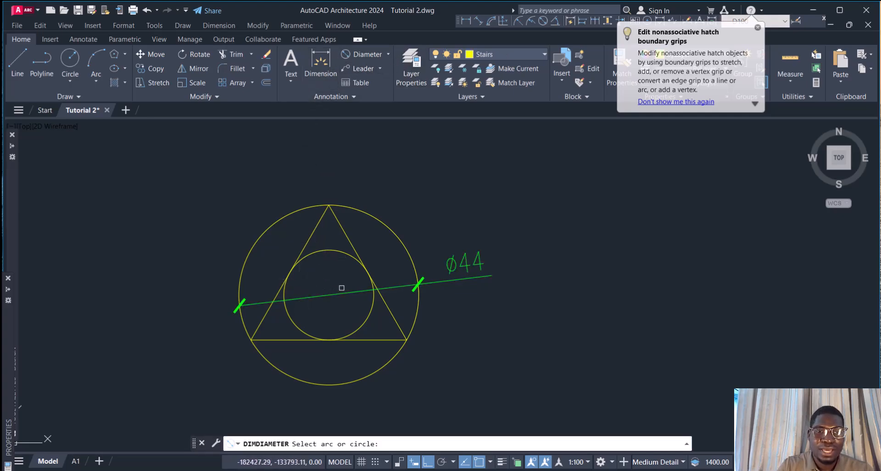
click(285, 291)
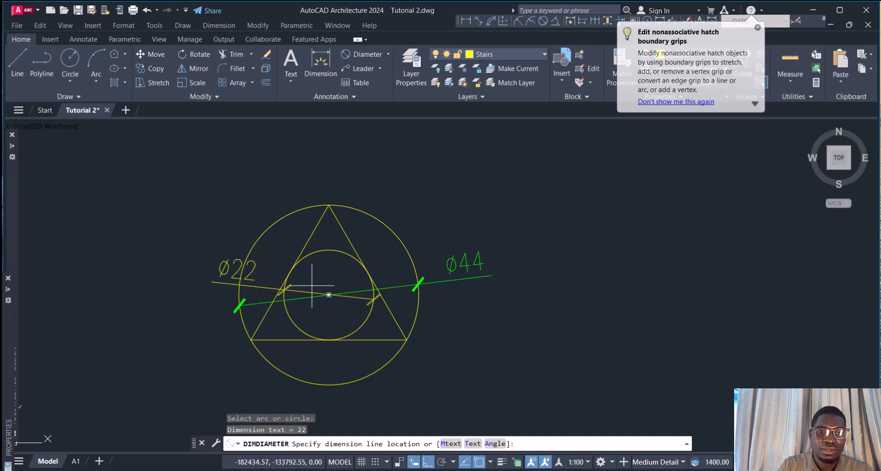
click(325, 280)
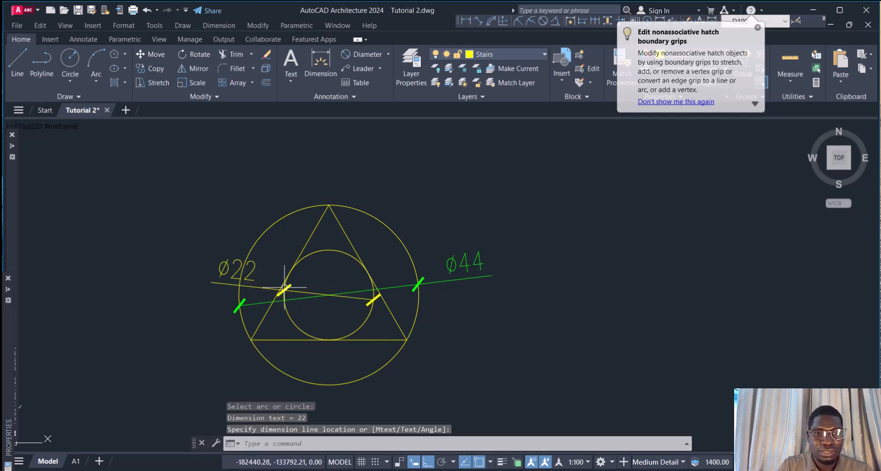
click(258, 287)
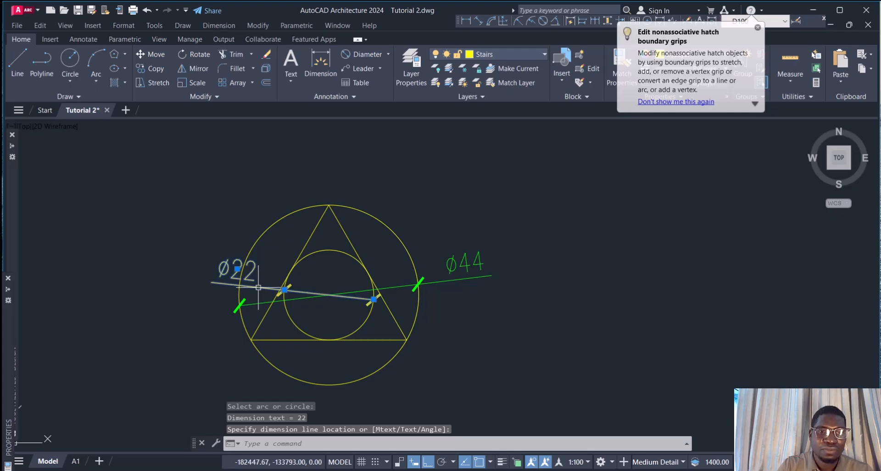
click(286, 290)
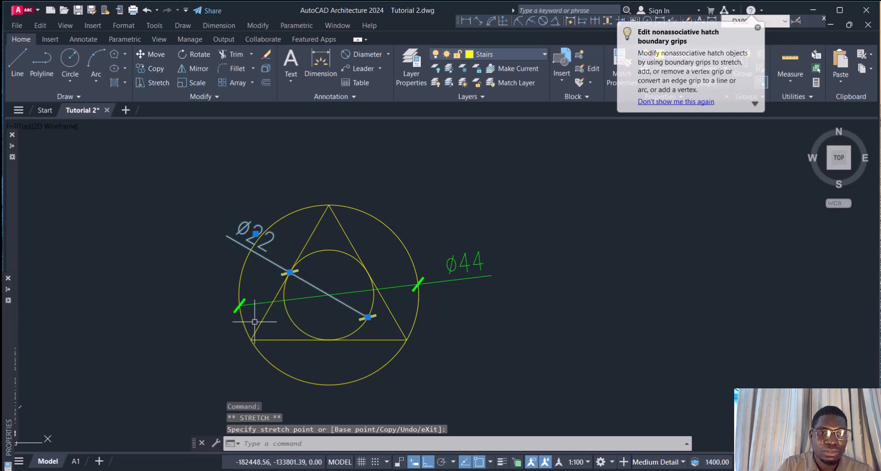
key(Escape)
Draw a circle of diameter 100 by center and diameter in the empty area below the Ø100 petal figure.
scroll(233, 259, down, 8)
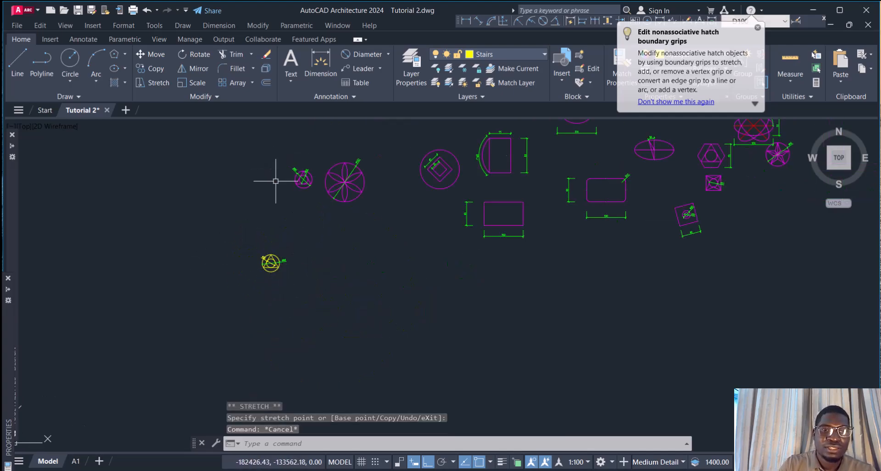
scroll(331, 180, up, 4)
scroll(331, 180, down, 4)
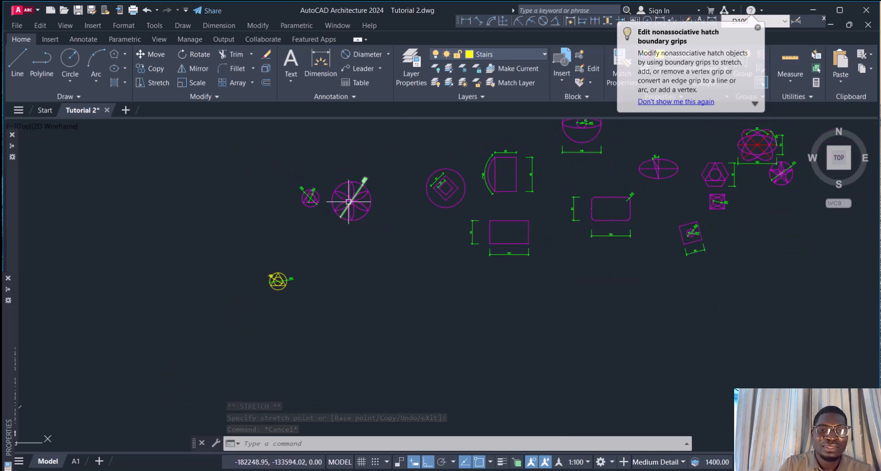
scroll(344, 191, up, 5)
scroll(344, 191, down, 5)
scroll(344, 191, up, 4)
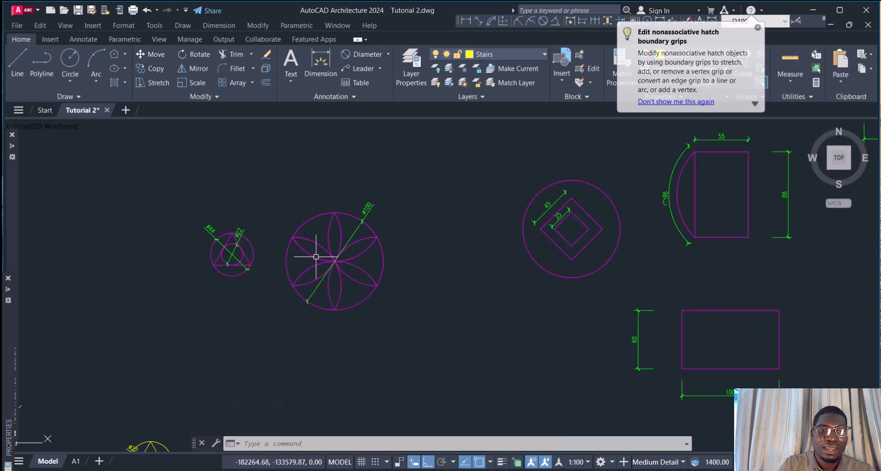
click(70, 62)
scroll(284, 321, down, 4)
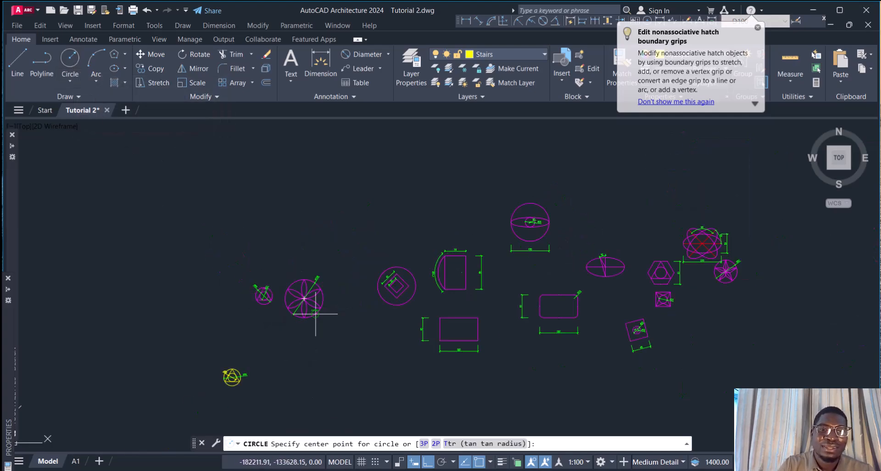
scroll(312, 285, up, 4)
scroll(321, 282, down, 4)
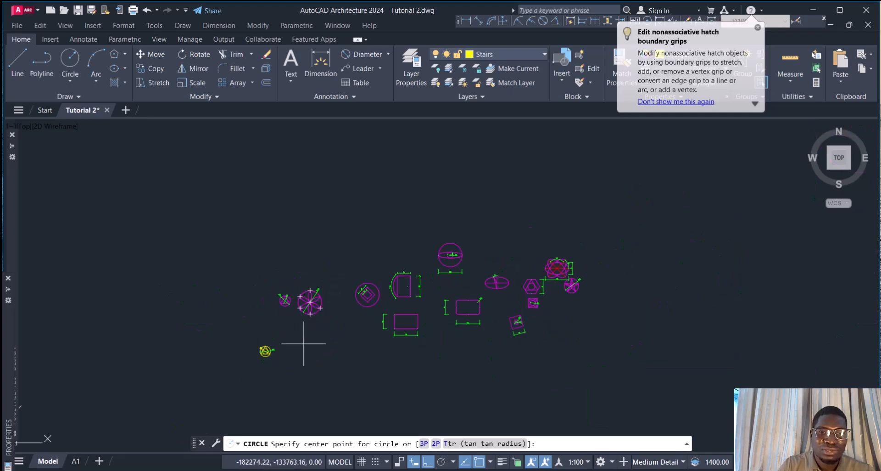
scroll(305, 342, up, 4)
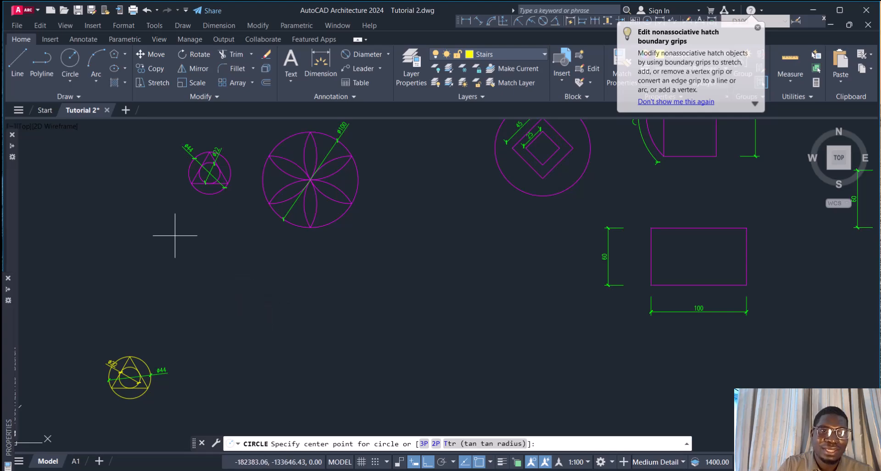
click(72, 81)
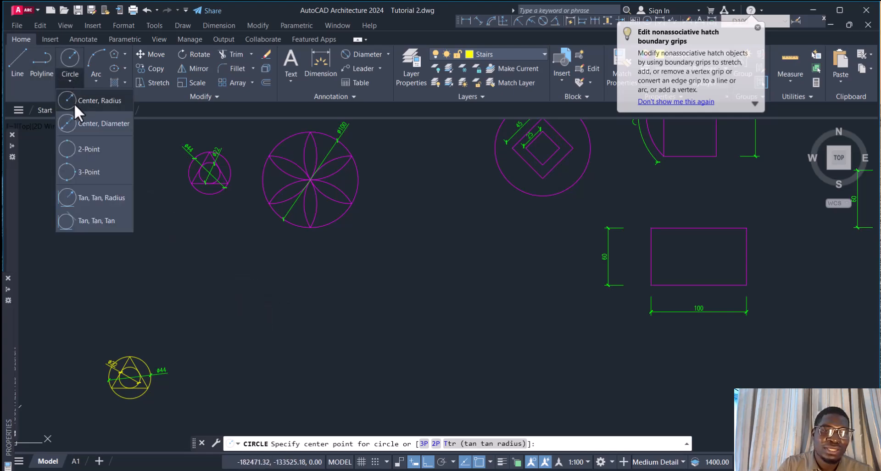
click(92, 125)
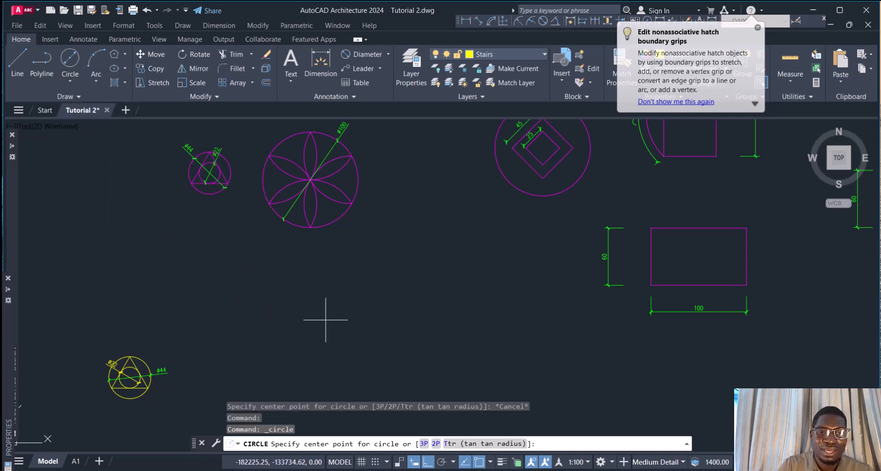
click(298, 312)
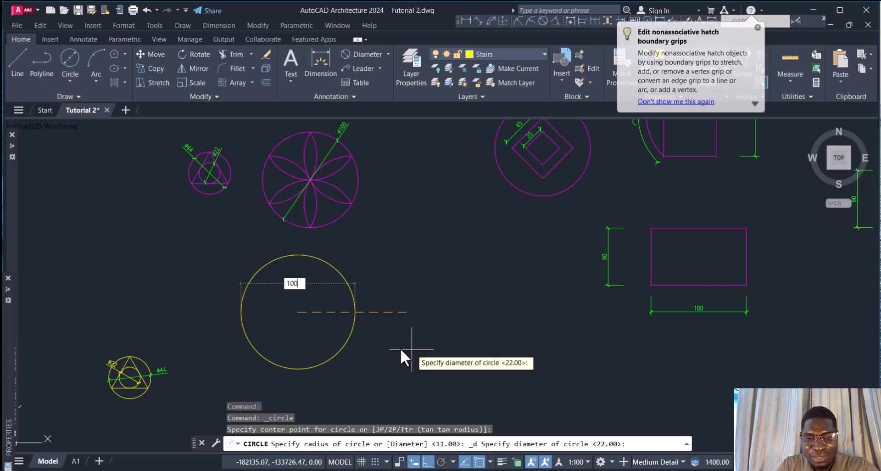
key(Return)
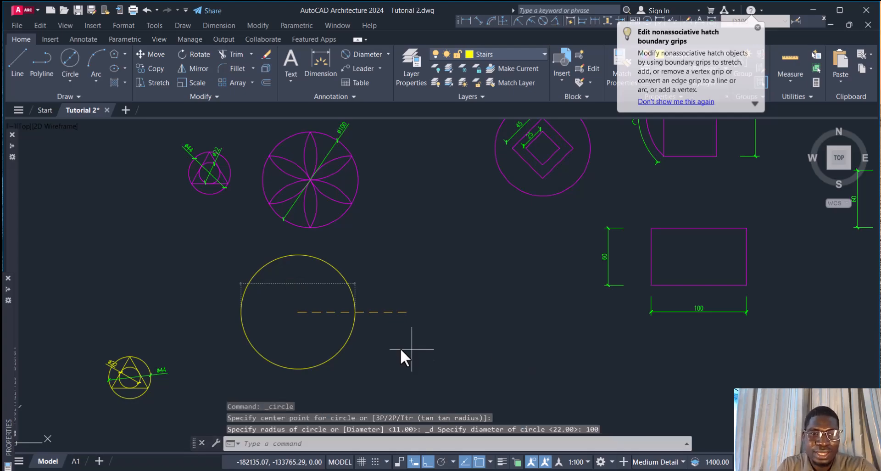
Draw a vertical line from the upper quadrant to the lower quadrant of the new 100-diameter circle.
scroll(262, 303, up, 2)
scroll(290, 315, down, 5)
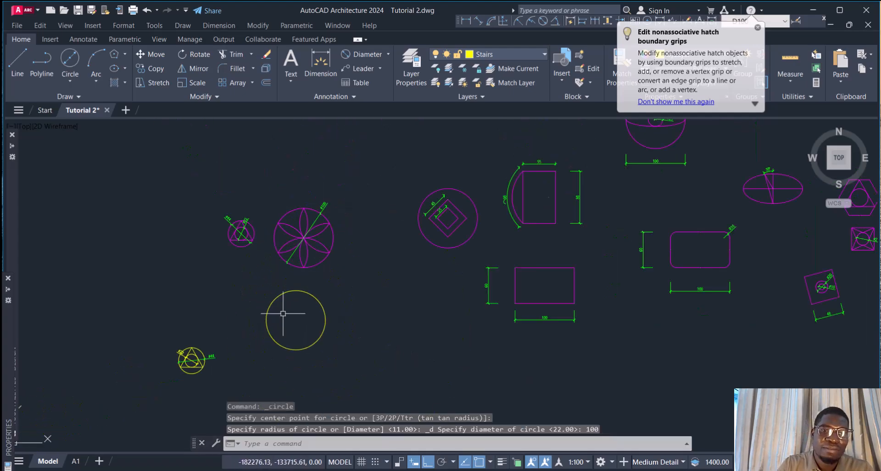
scroll(285, 293, up, 1)
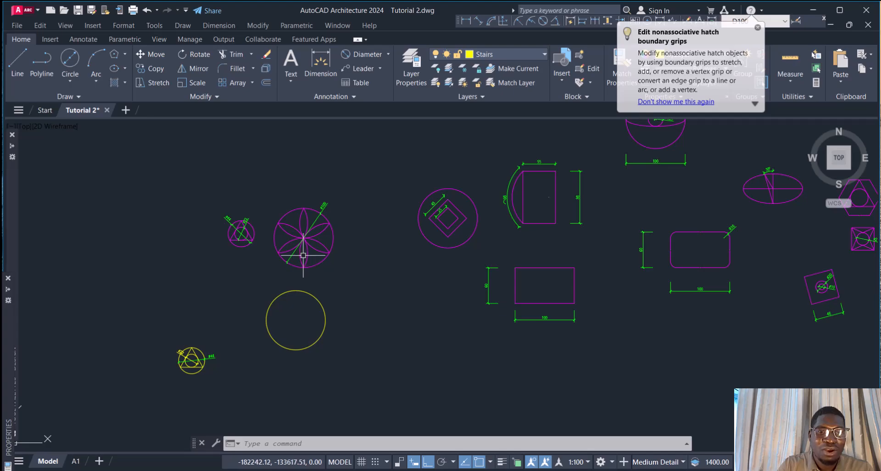
scroll(303, 255, up, 2)
scroll(308, 243, up, 2)
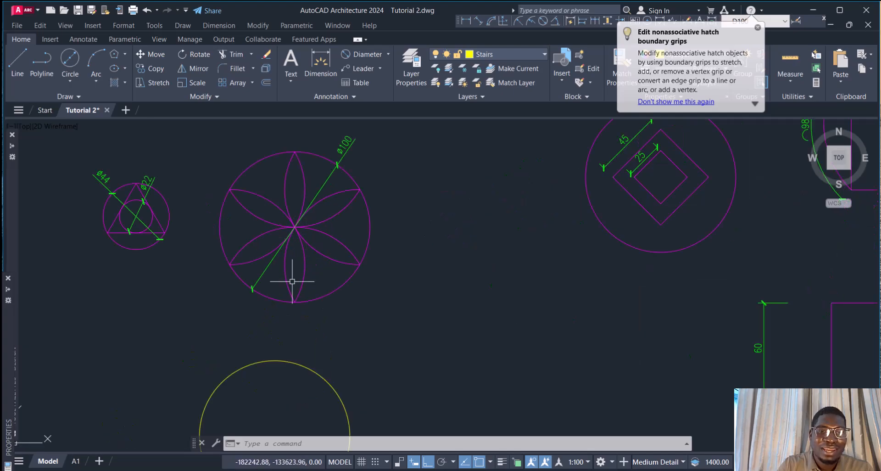
scroll(292, 281, down, 6)
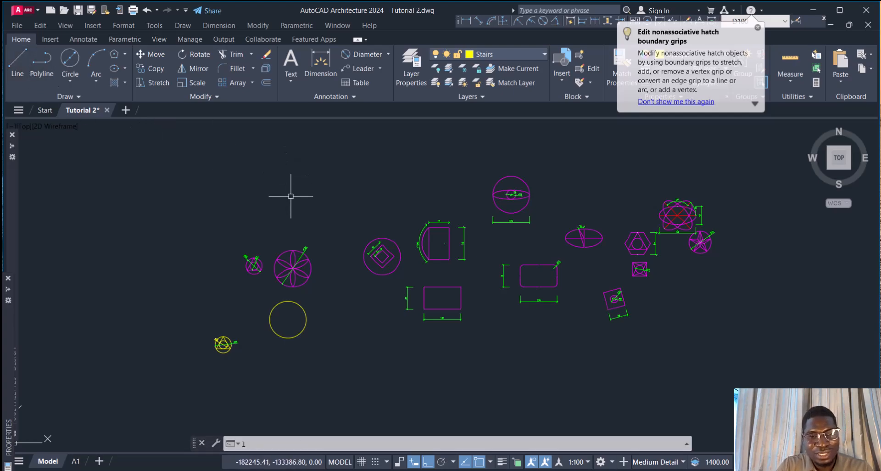
key(Return)
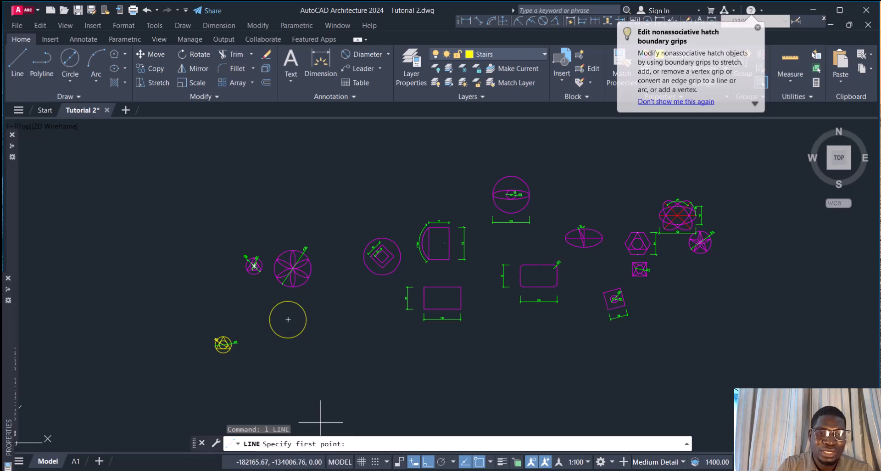
scroll(289, 322, up, 4)
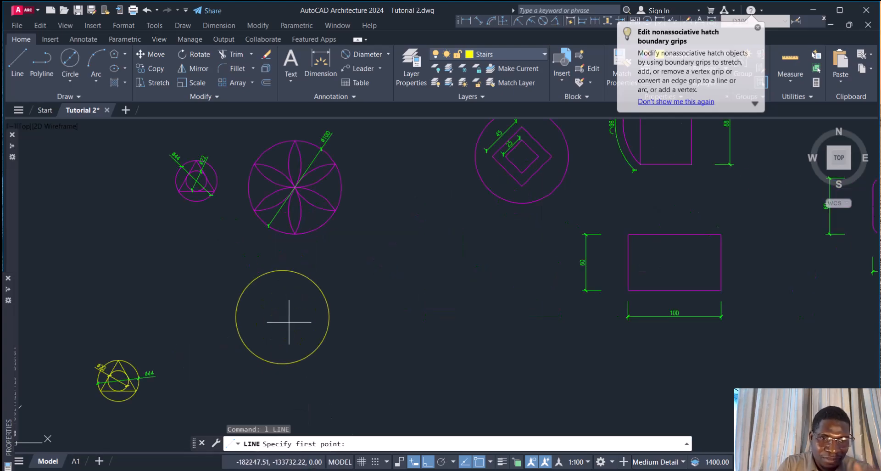
click(282, 270)
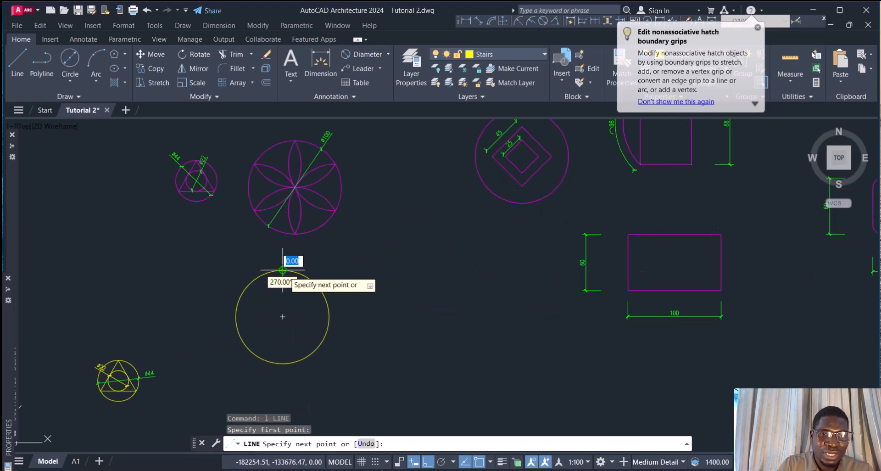
click(283, 362)
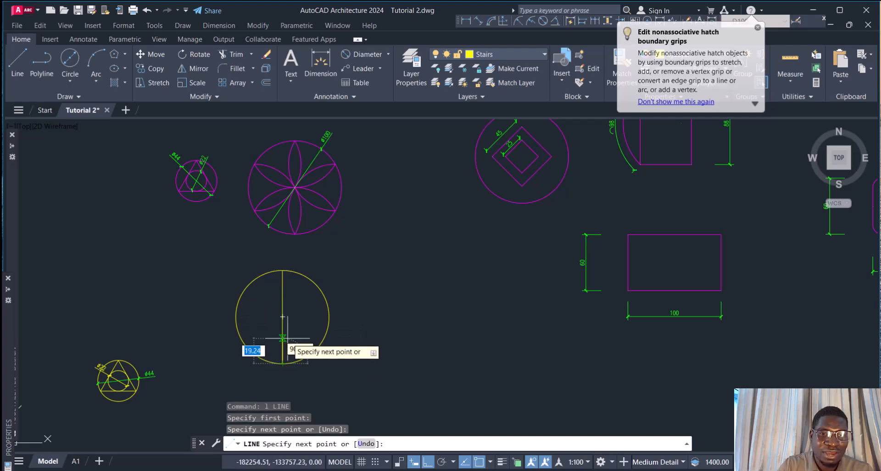
Create a polar array of the vertical diameter line around the circle's center with 6 items over 360°, and dismiss the hatch grips tip.
key(Return)
scroll(292, 323, up, 5)
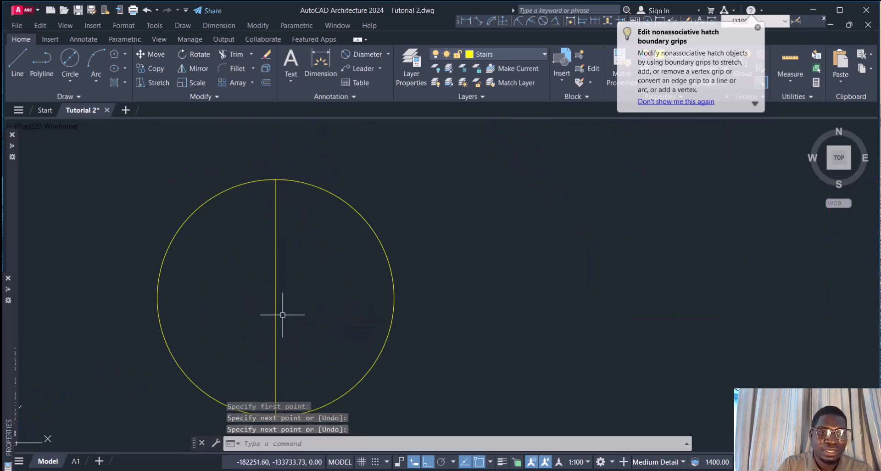
middle_drag(285, 326, 384, 256)
scroll(364, 266, down, 8)
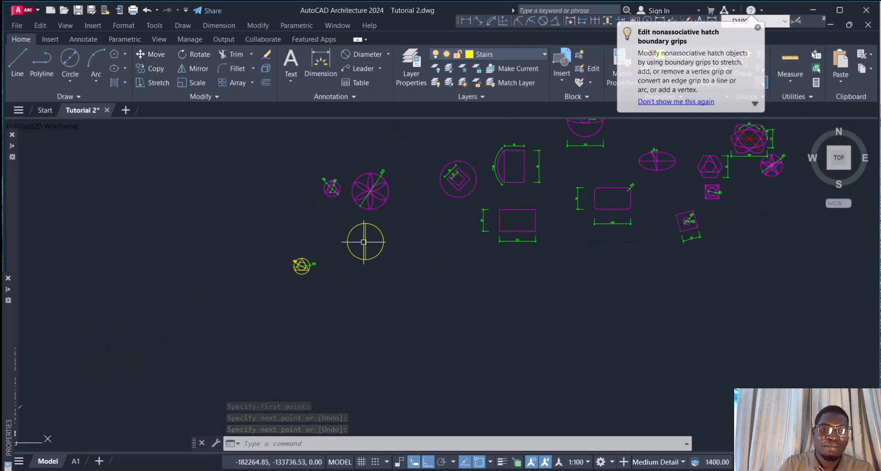
scroll(360, 239, up, 4)
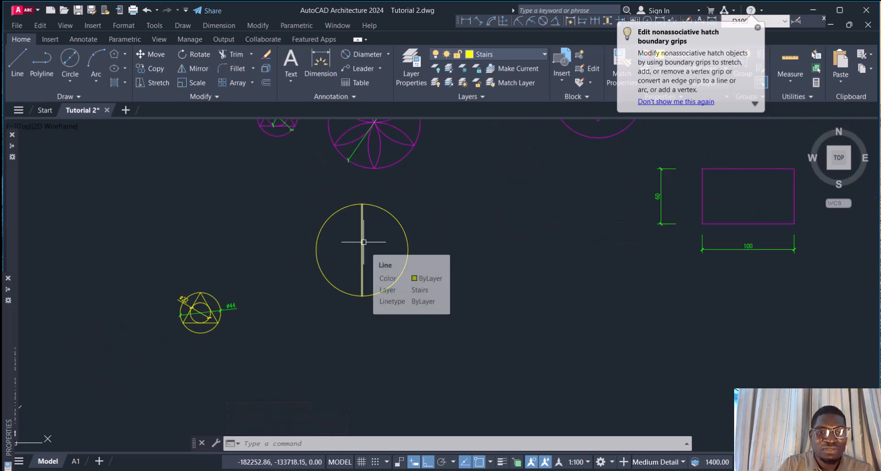
scroll(354, 256, down, 2)
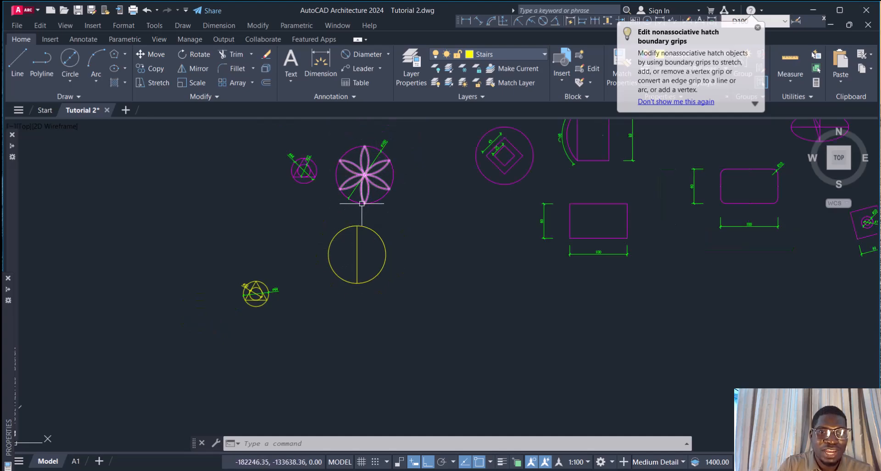
click(355, 251)
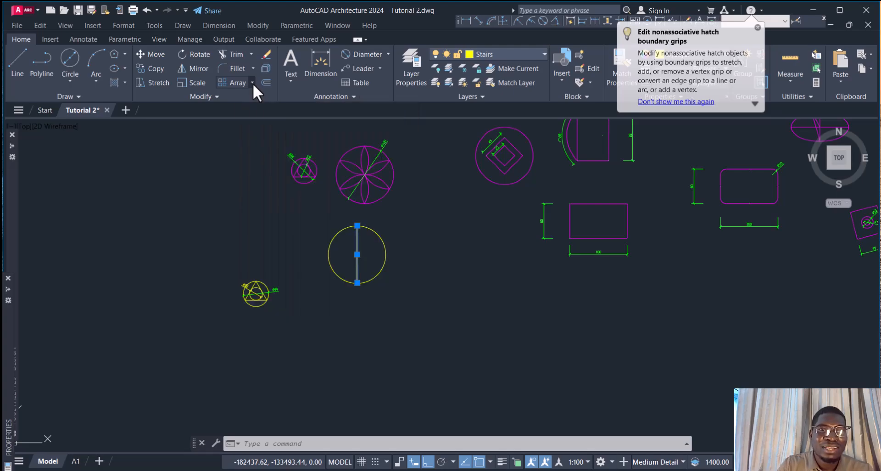
click(253, 83)
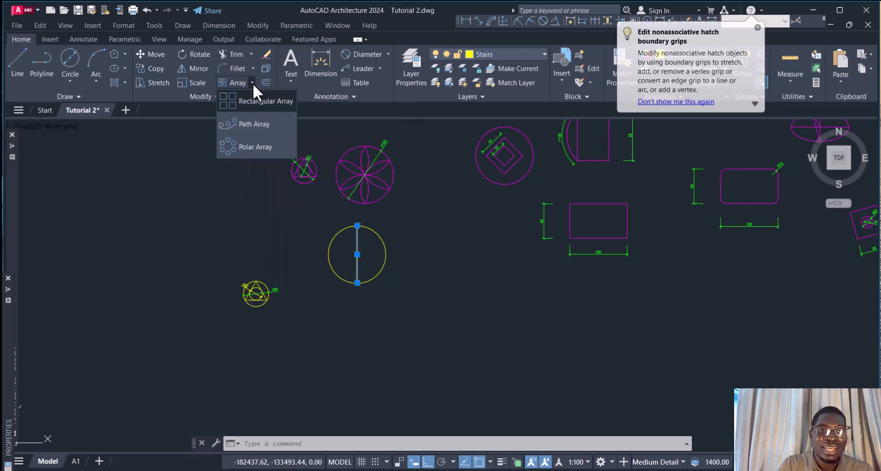
click(246, 145)
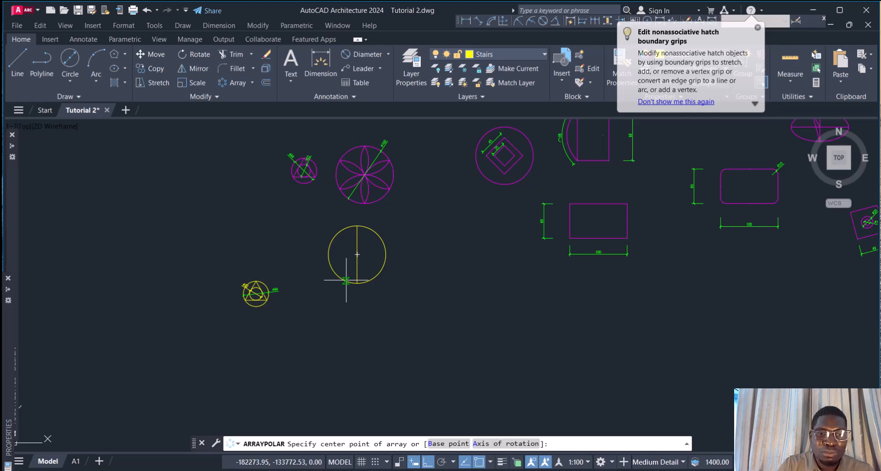
scroll(350, 278, up, 4)
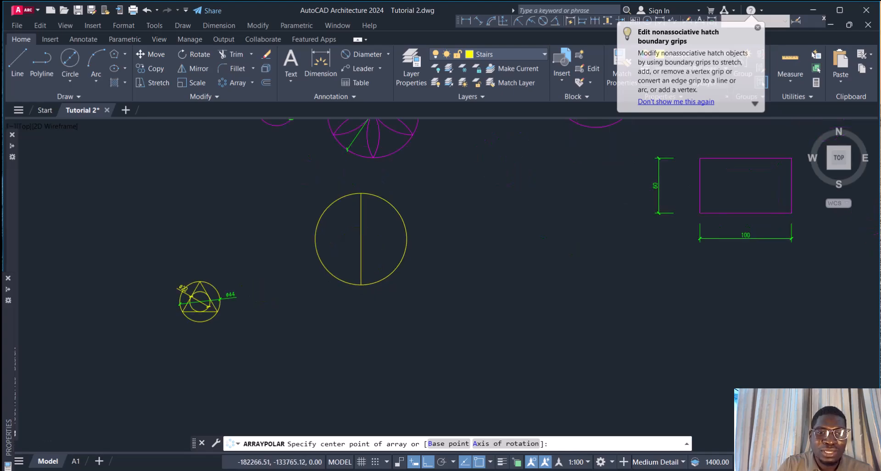
click(366, 217)
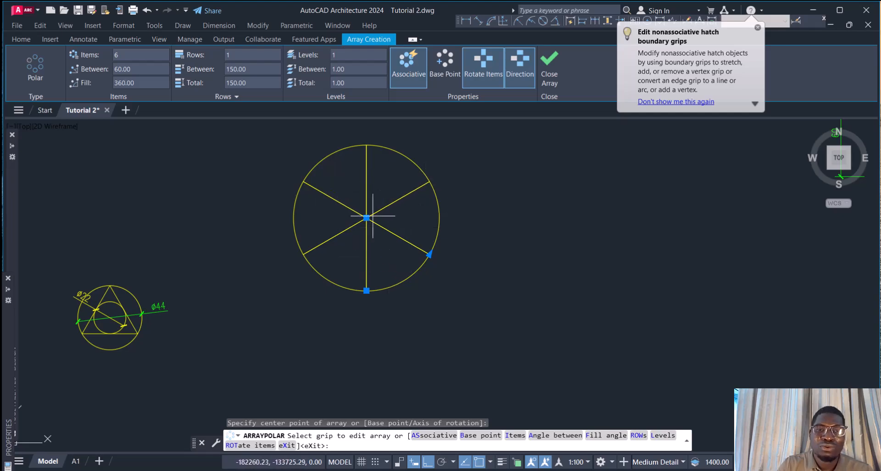
click(543, 71)
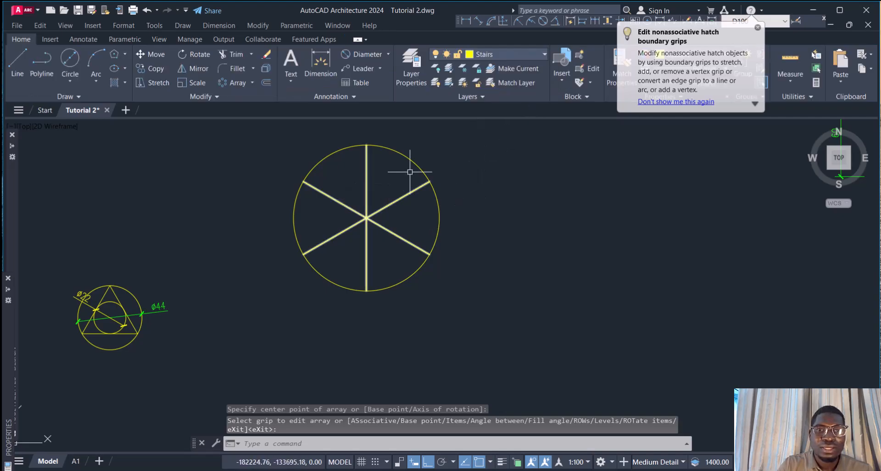
click(757, 28)
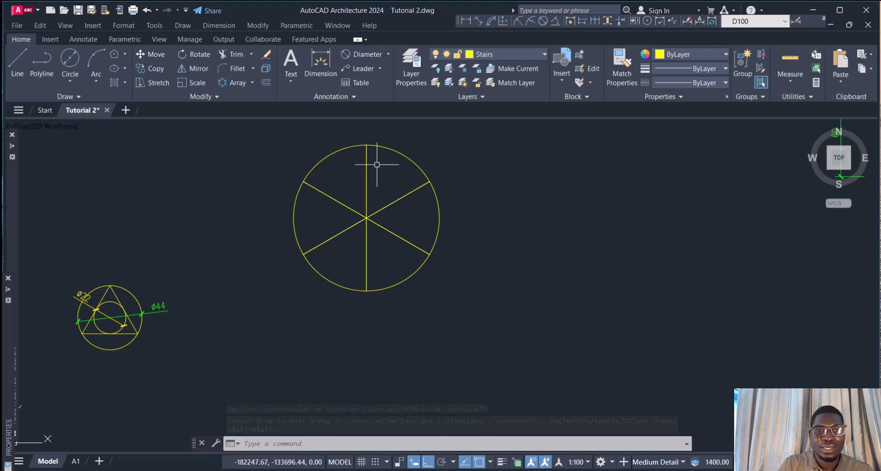
Draw a polyline from the yellow circle's upper quadrant through its center to the outer end of the lower-right spoke.
scroll(199, 222, down, 5)
scroll(246, 146, up, 5)
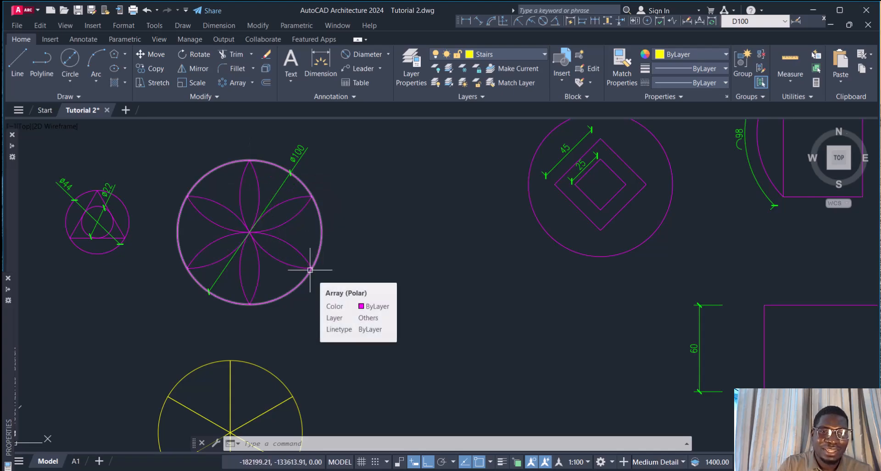
scroll(316, 236, down, 4)
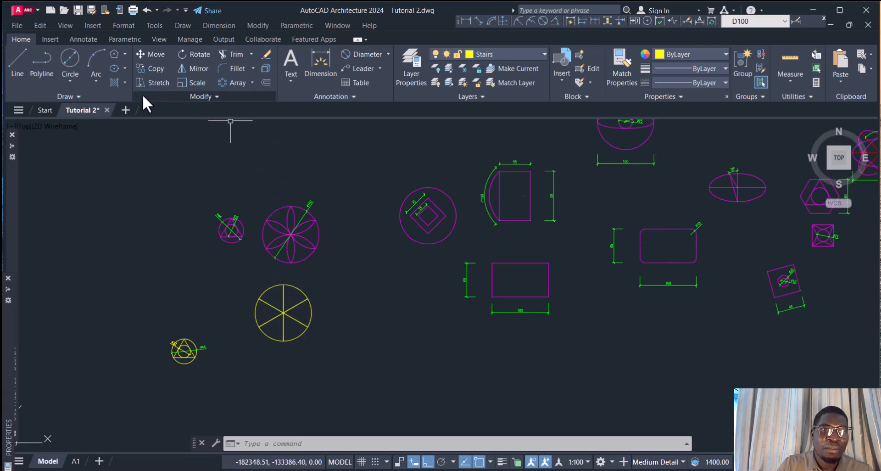
click(45, 65)
scroll(250, 292, up, 4)
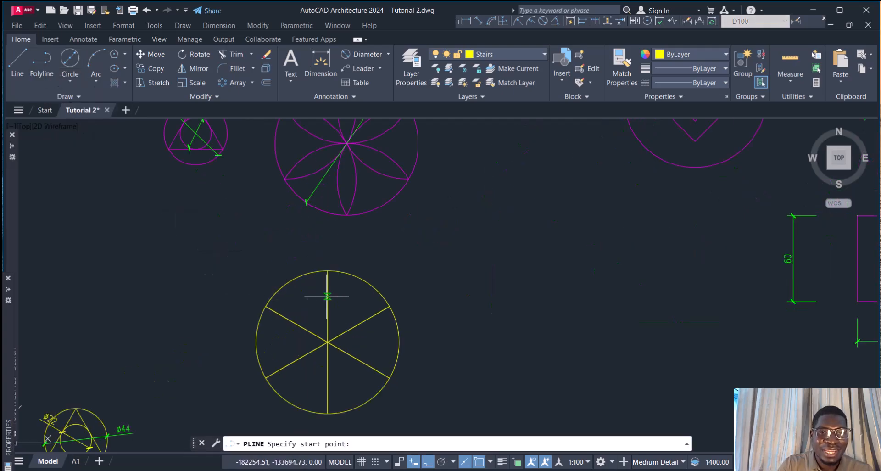
click(327, 271)
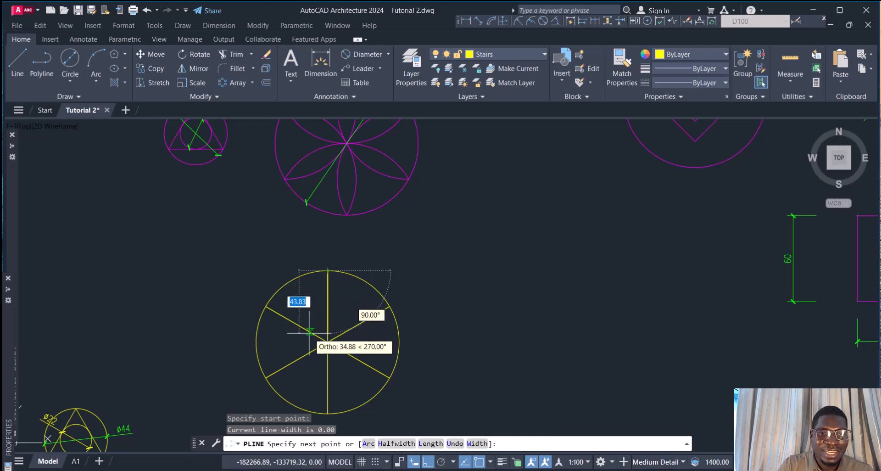
click(327, 342)
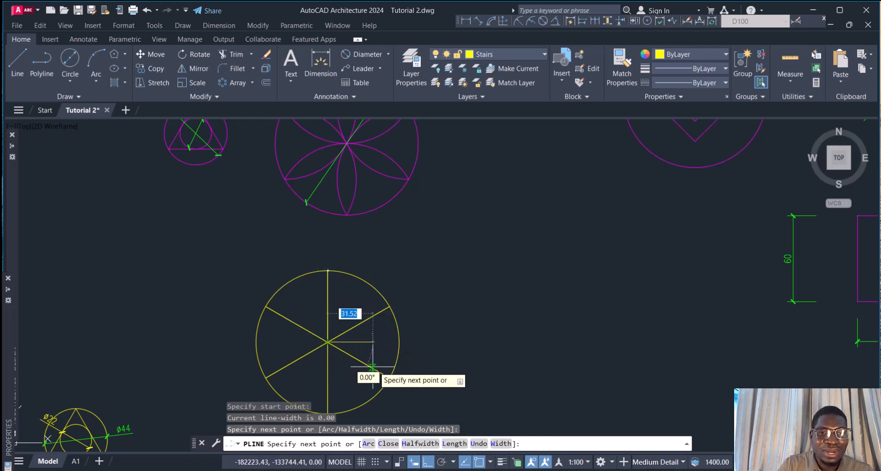
click(390, 377)
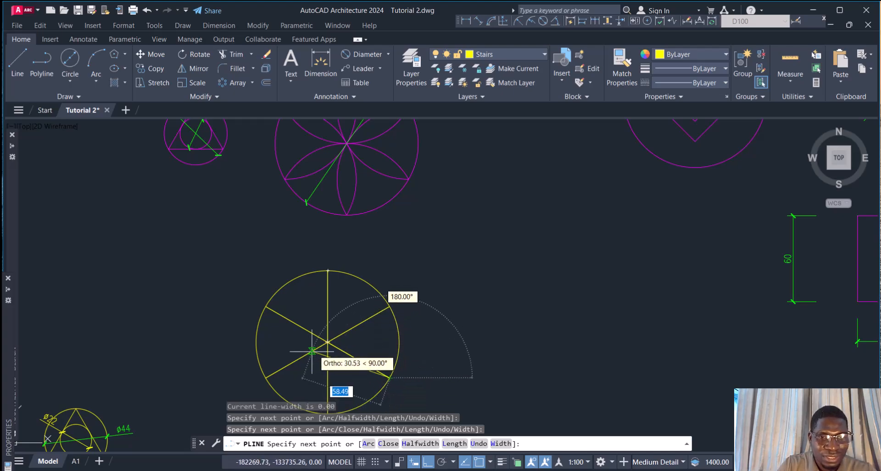
key(Escape)
scroll(317, 327, up, 2)
scroll(319, 316, down, 7)
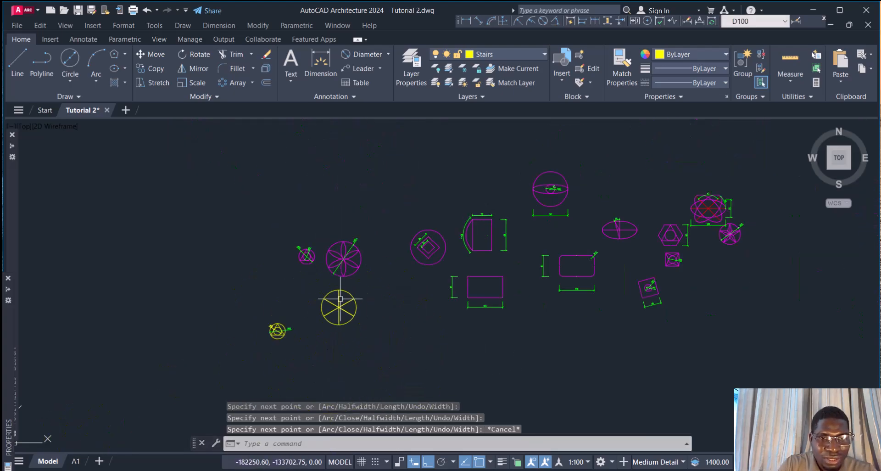
scroll(328, 305, up, 5)
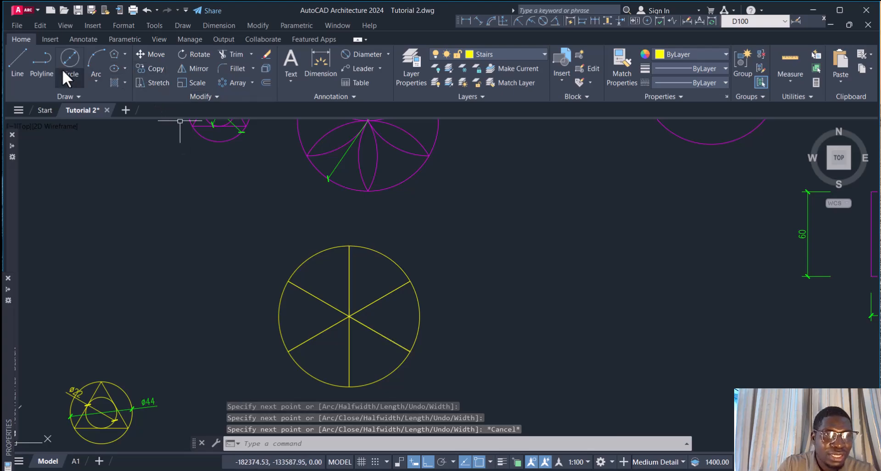
click(37, 61)
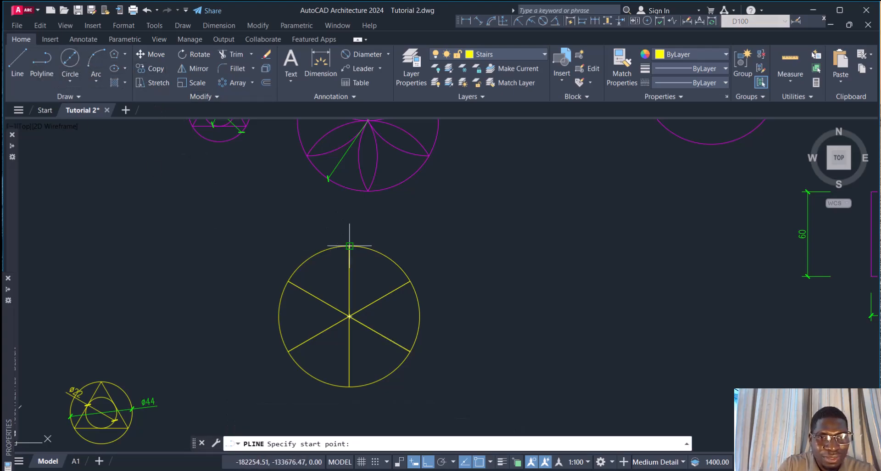
click(349, 246)
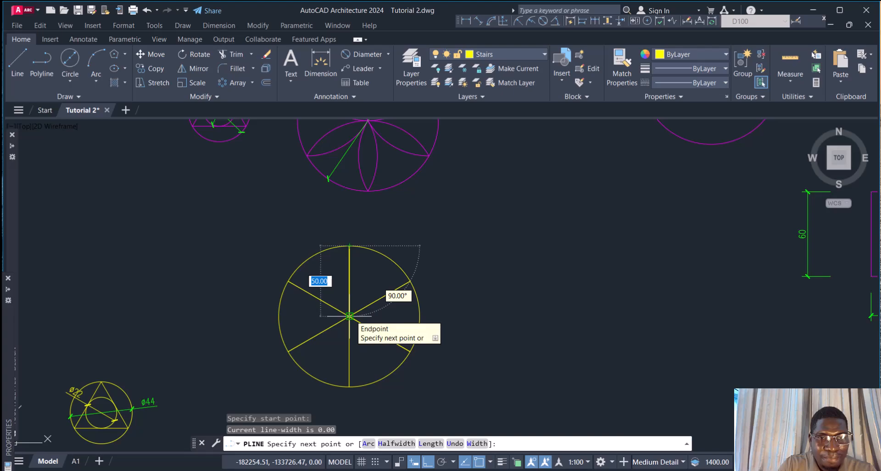
key(Escape)
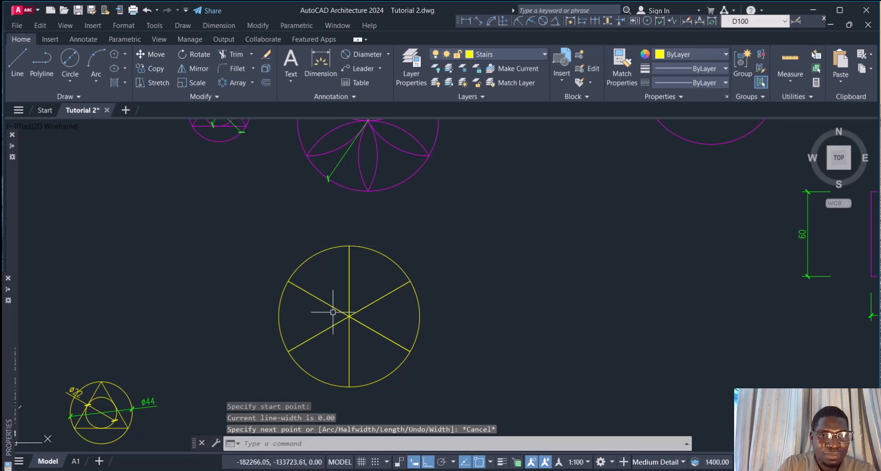
Draw a three-point arc from the circle's upper quadrant through its center to the outer end of the lower-right spoke.
click(100, 63)
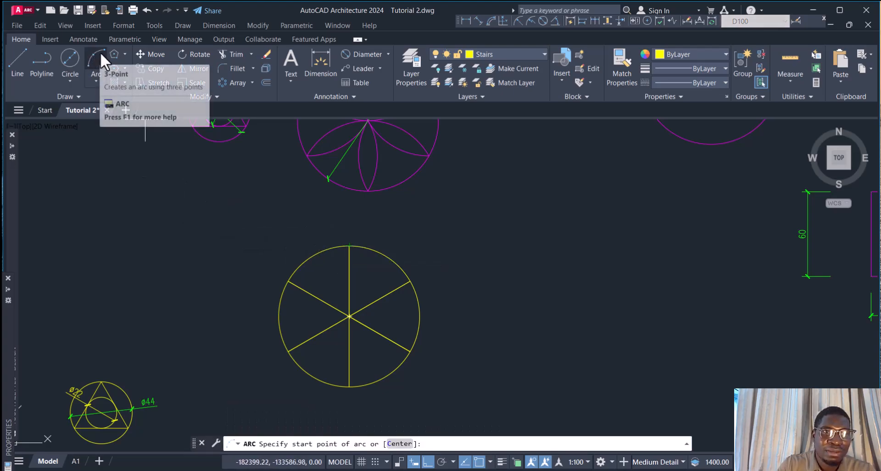
click(350, 245)
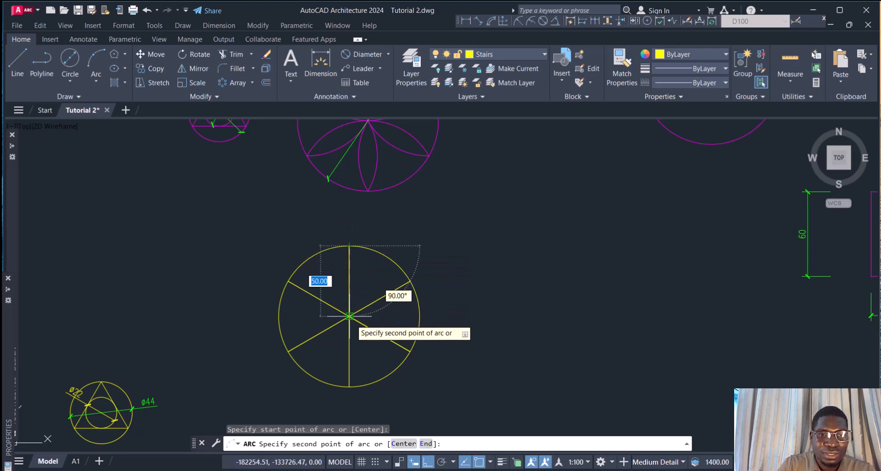
click(349, 315)
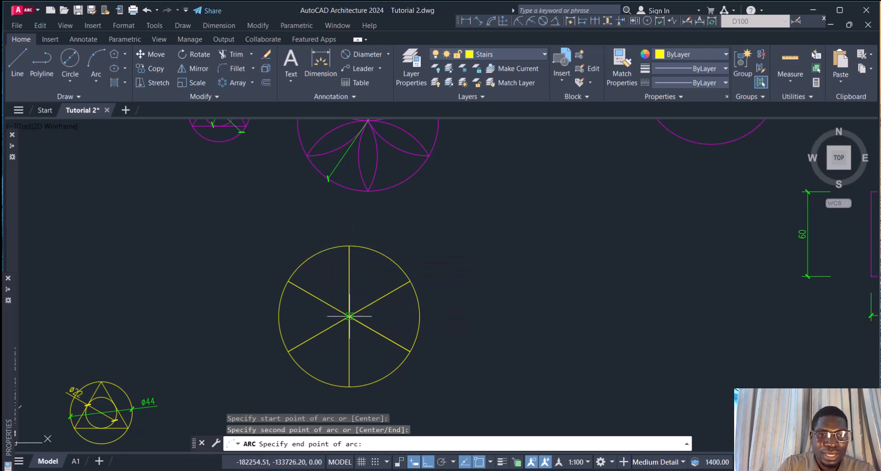
click(409, 353)
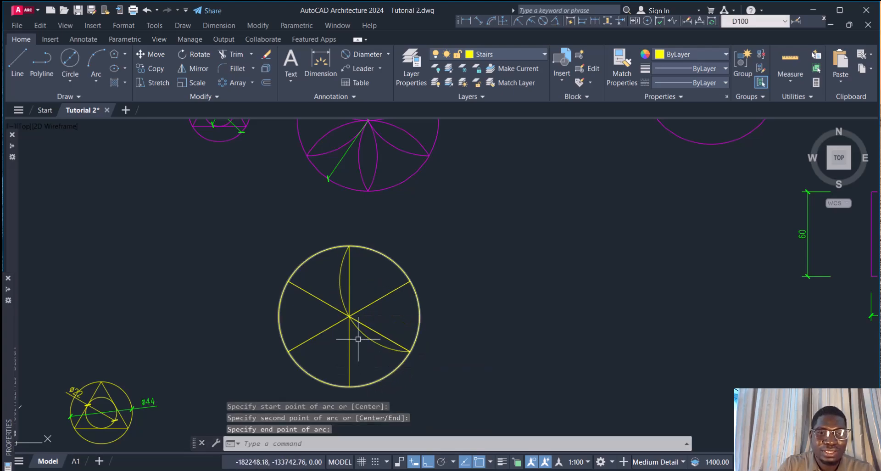
Erase the polar array of spokes and the two-segment polyline, keeping the outer circle and the arc.
scroll(346, 286, up, 2)
scroll(349, 282, down, 4)
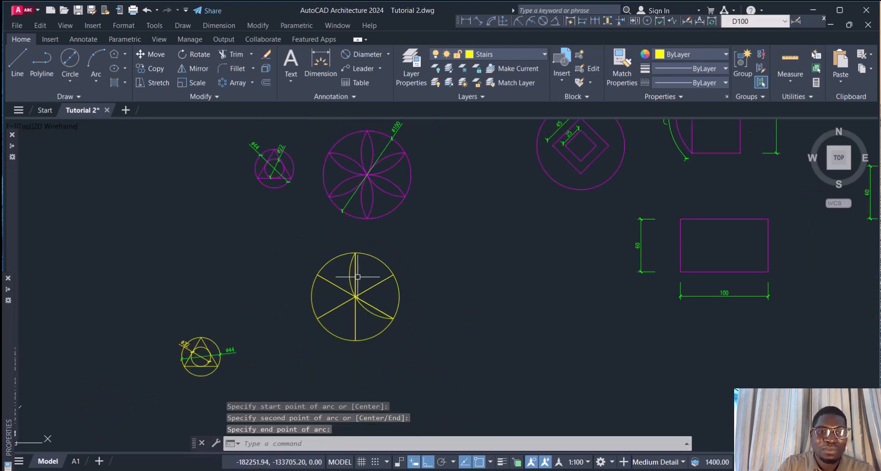
scroll(357, 276, up, 3)
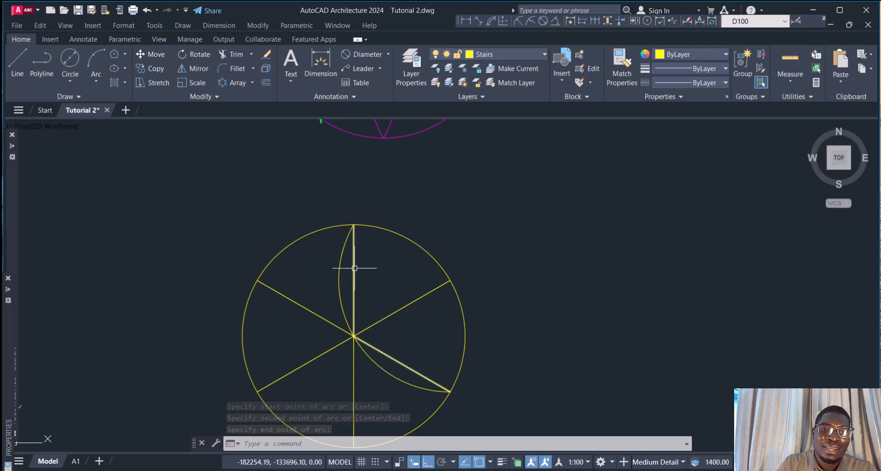
scroll(340, 282, down, 4)
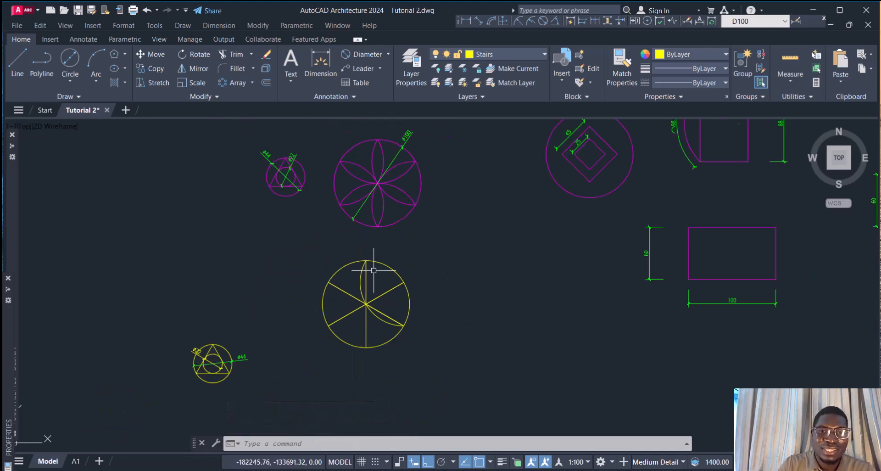
scroll(342, 283, up, 4)
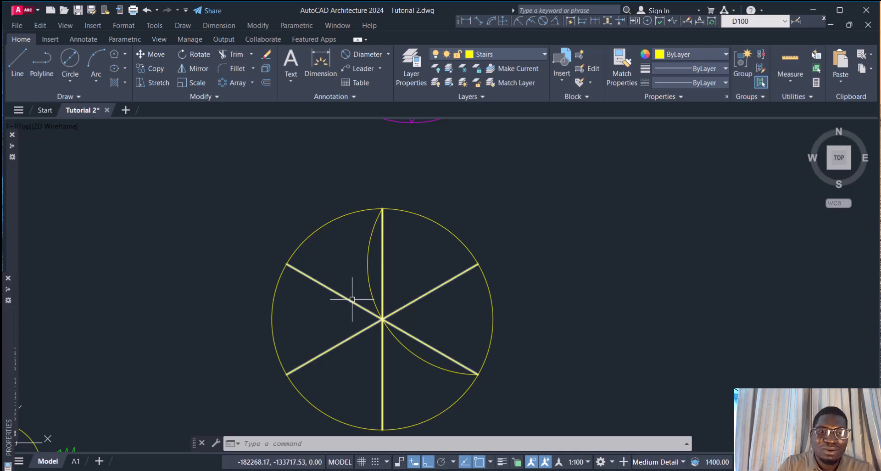
click(353, 299)
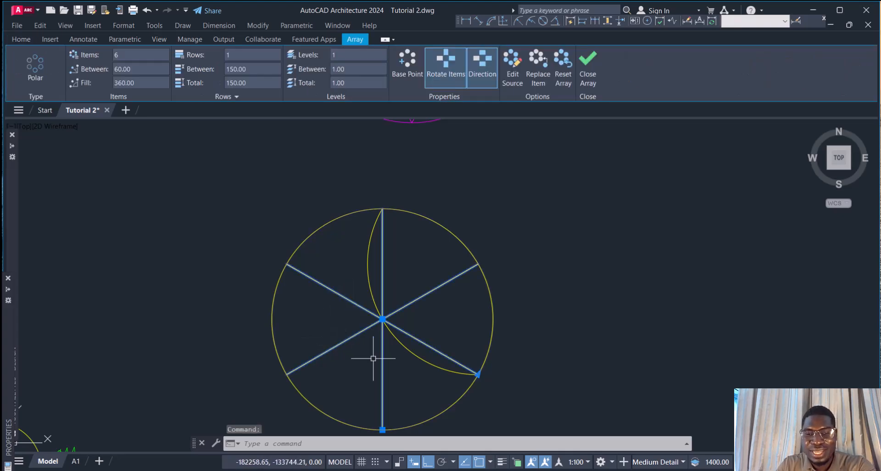
key(Delete)
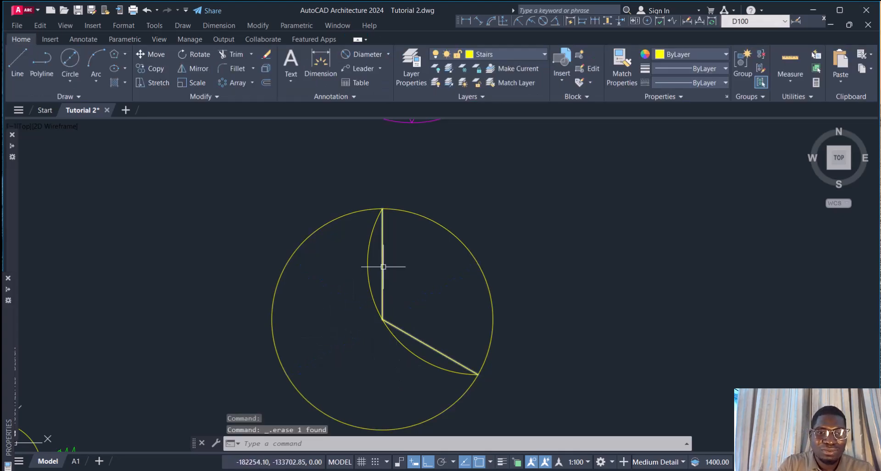
click(382, 275)
key(Delete)
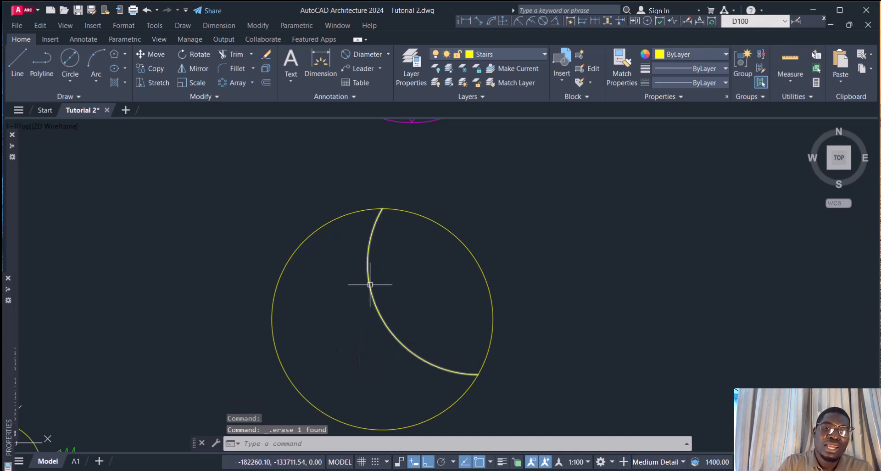
Create a polar array of the arc around the circle's center with 6 items filling 360°.
click(253, 81)
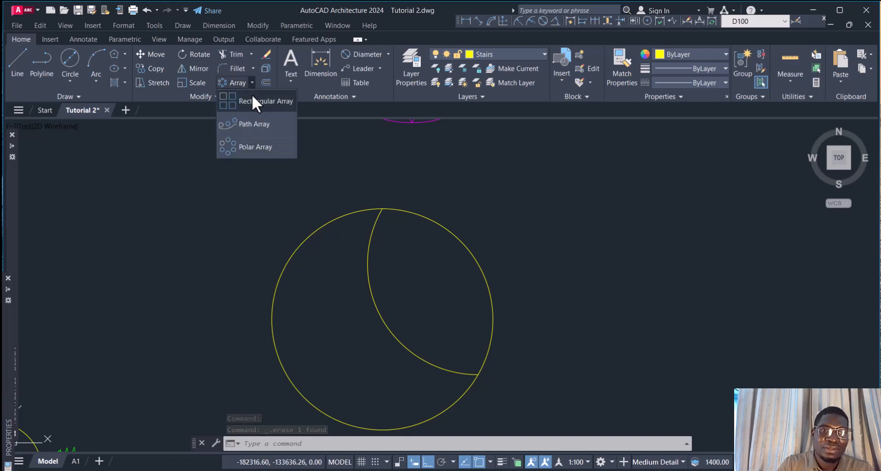
click(248, 149)
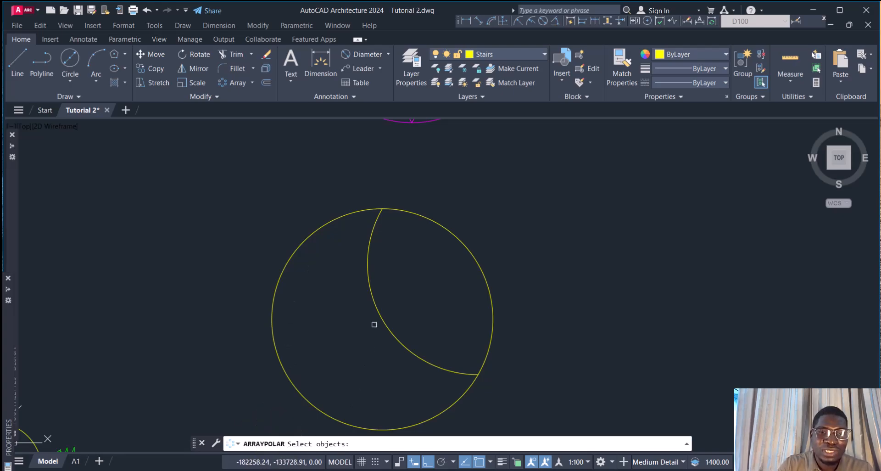
click(372, 302)
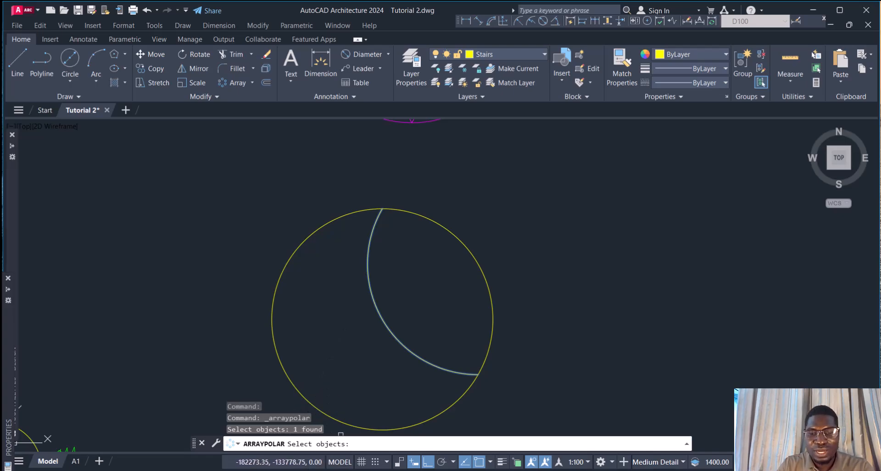
key(Return)
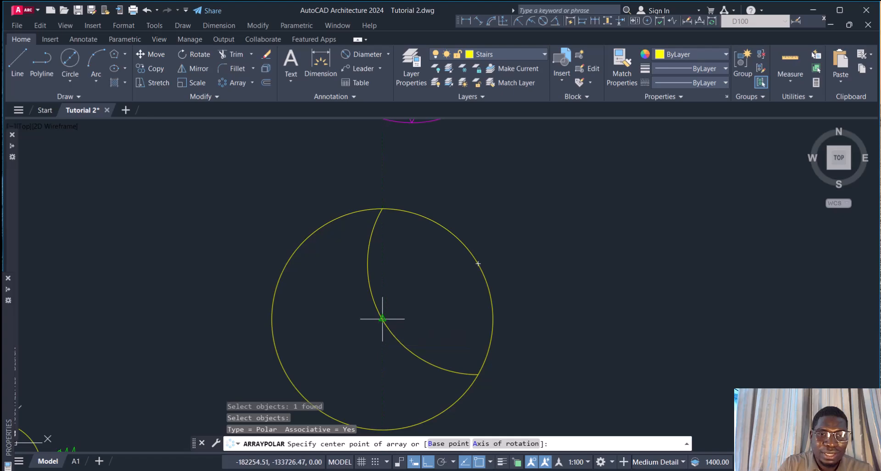
click(382, 318)
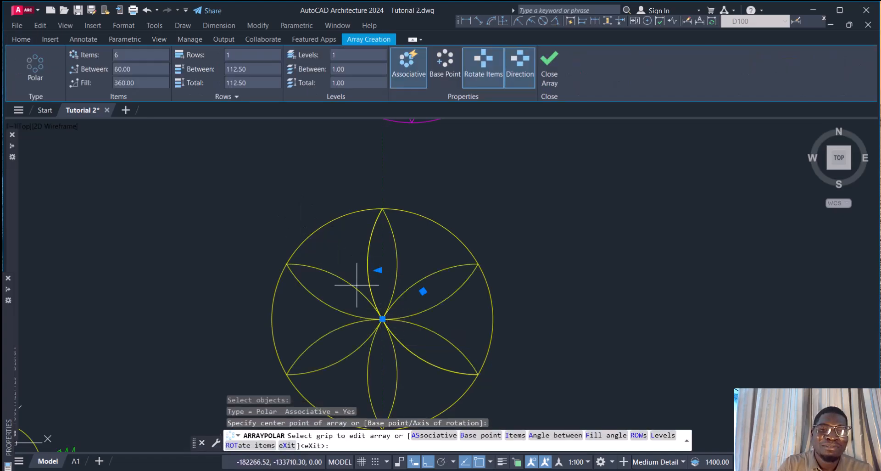
scroll(362, 297, down, 3)
scroll(367, 309, up, 6)
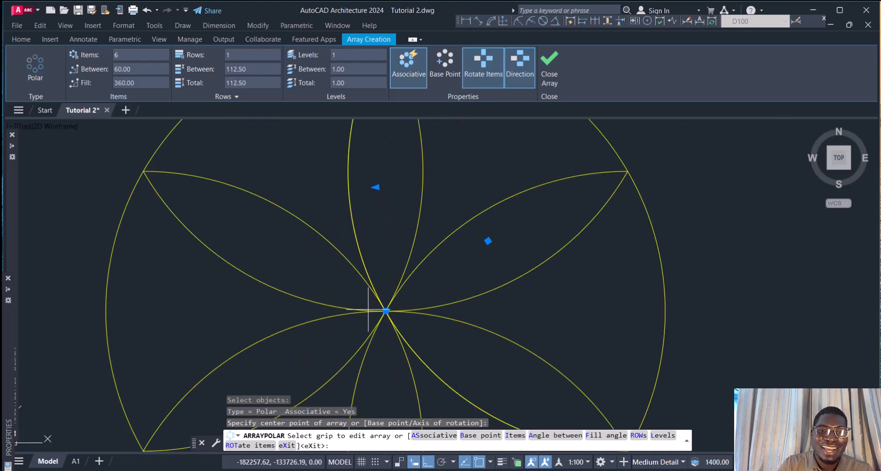
scroll(386, 316, down, 2)
scroll(385, 317, down, 3)
scroll(383, 321, up, 6)
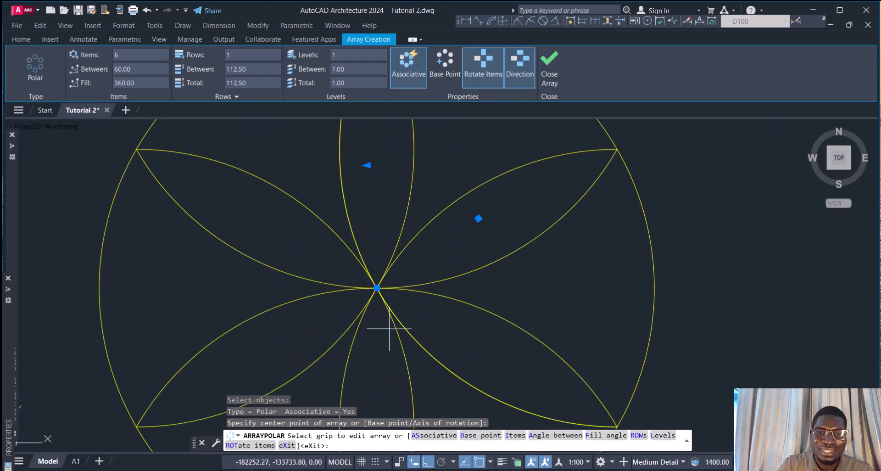
click(548, 72)
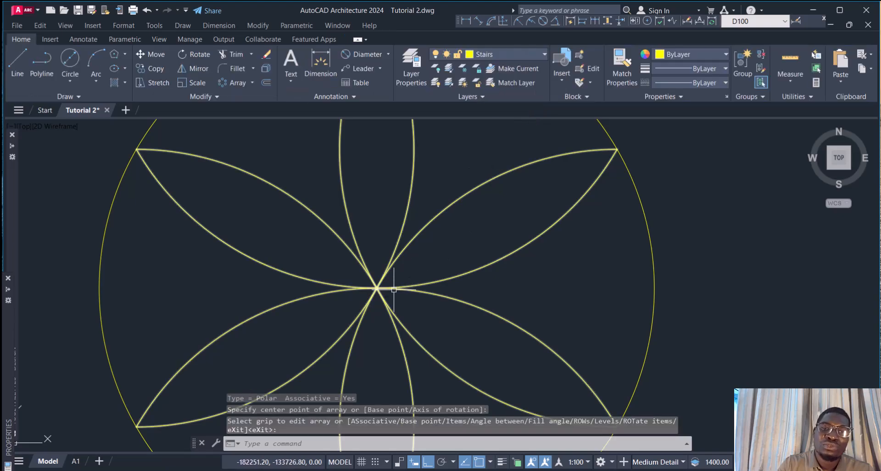
Copy only the outer yellow circle from its upper quadrant to the empty area directly right of the finished petal figure.
scroll(392, 289, down, 4)
scroll(388, 291, down, 2)
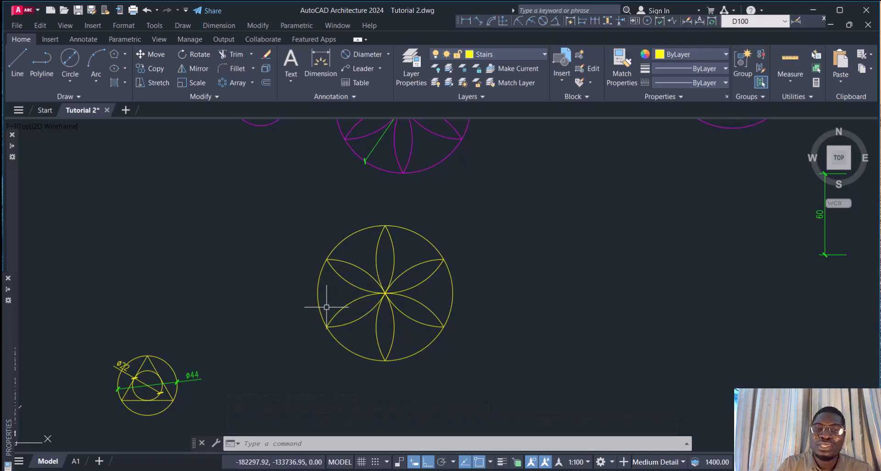
scroll(327, 307, down, 2)
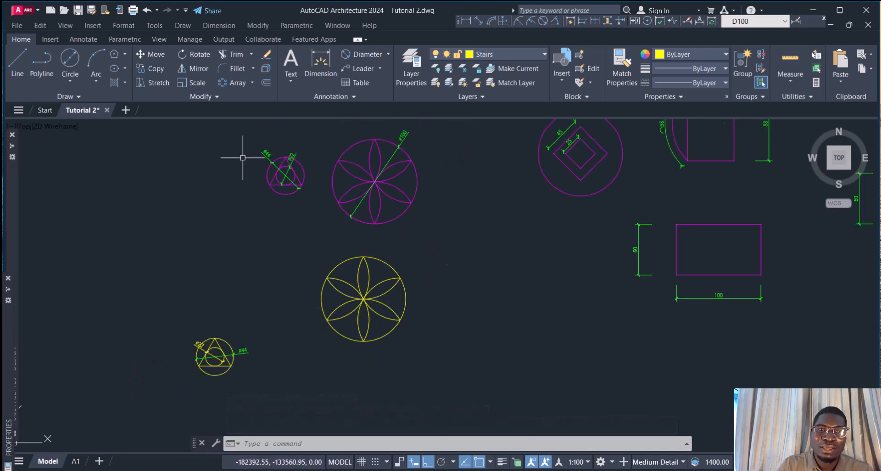
mouse_move(362, 300)
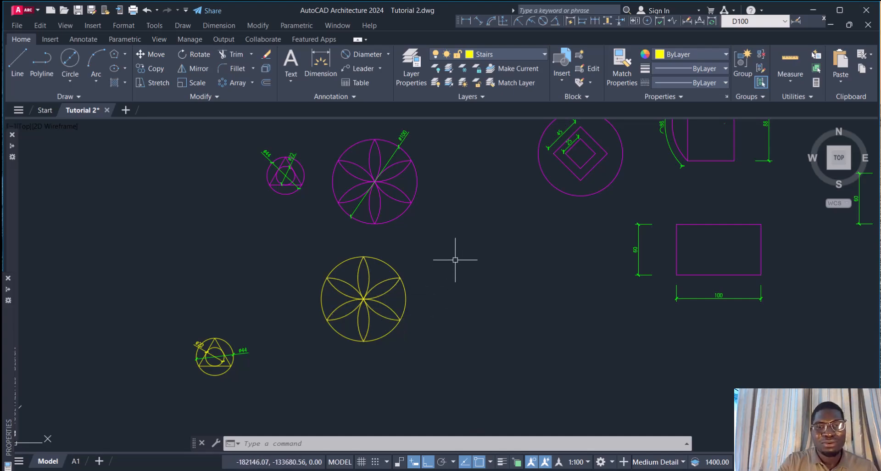
click(372, 278)
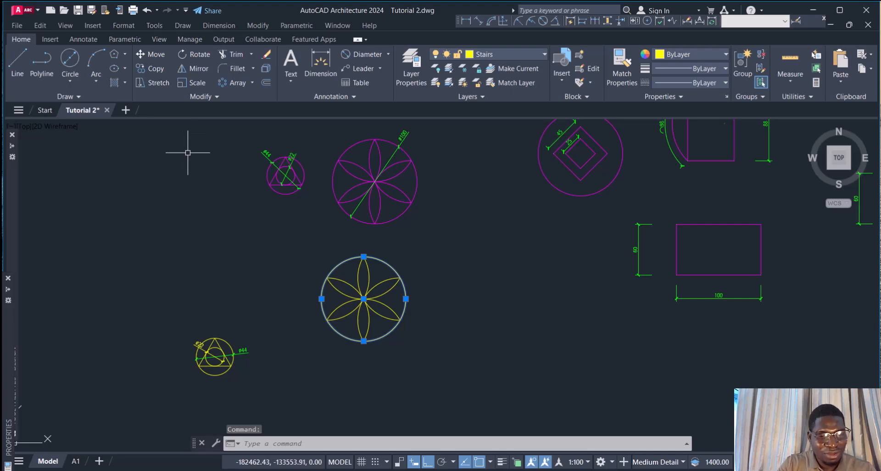
key(Return)
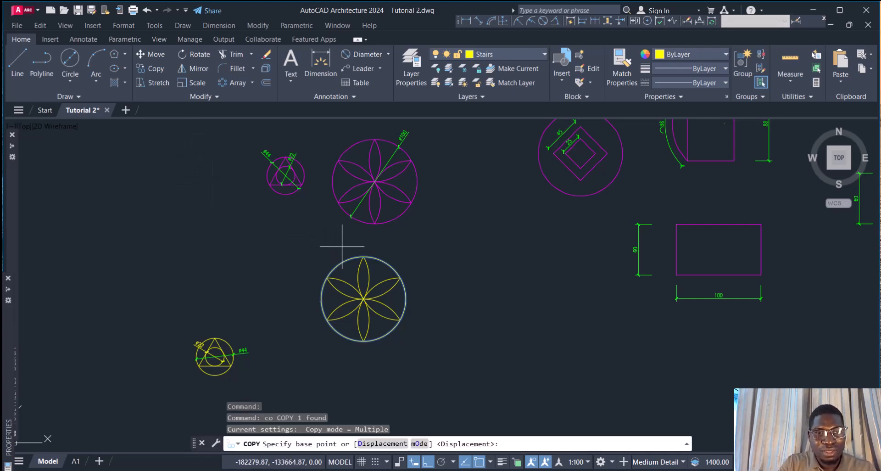
click(363, 256)
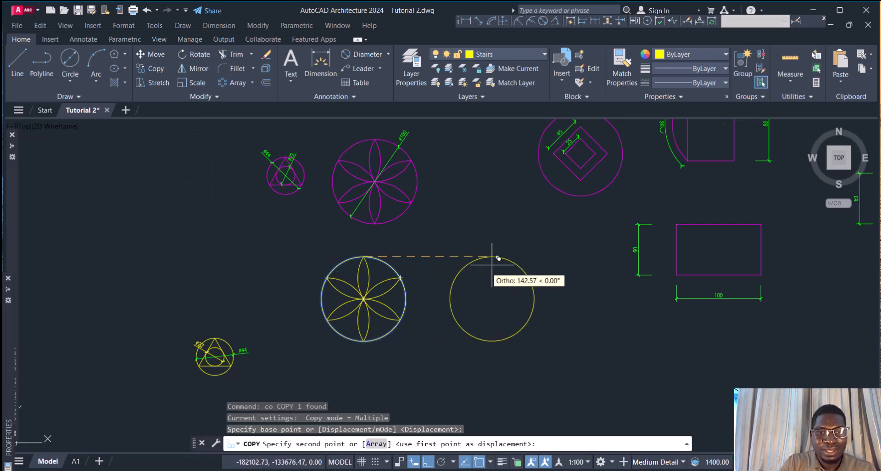
click(509, 257)
key(Escape)
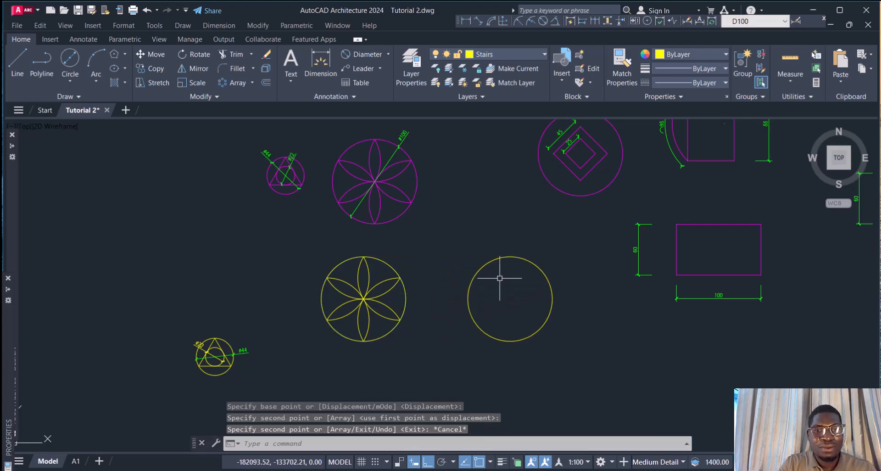
Draw a vertical diameter line from the copied circle's upper quadrant to its lower quadrant.
text(l)
key(Return)
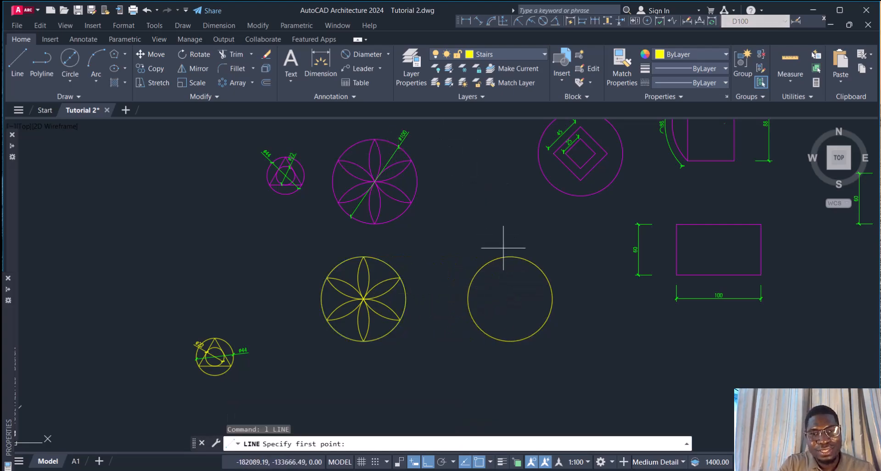
click(510, 257)
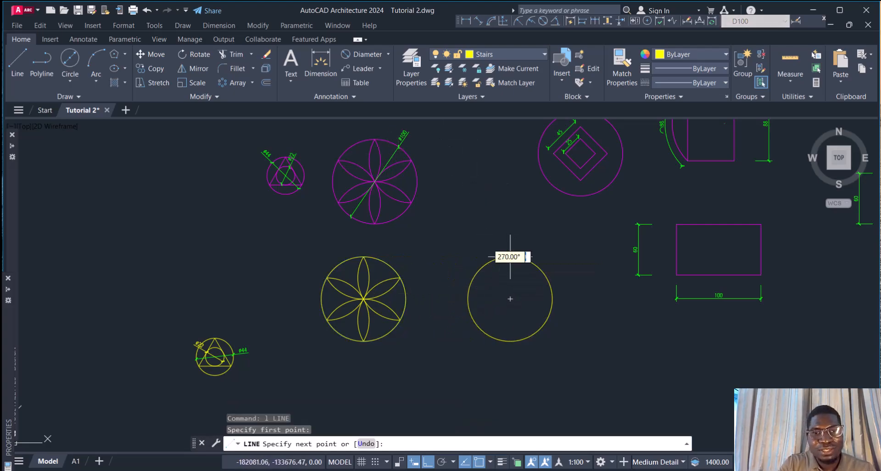
click(510, 340)
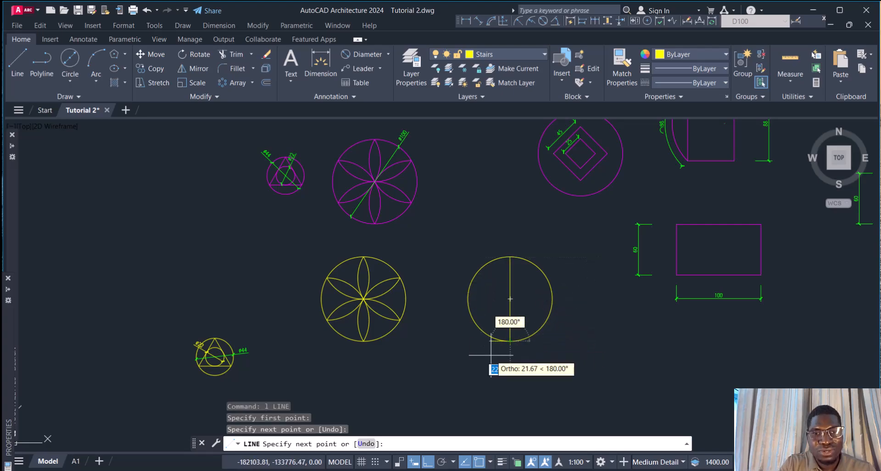
key(Escape)
Create a polar array of the copied circle's vertical diameter line around its center with 6 items over 360°.
click(510, 296)
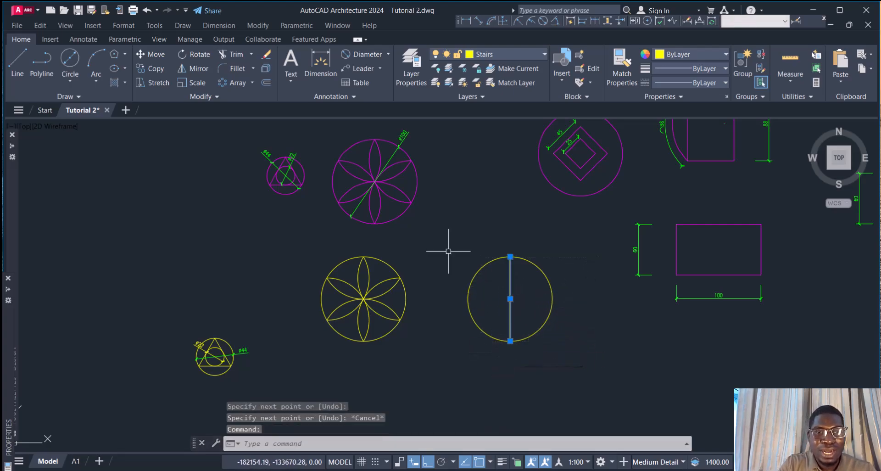
click(222, 82)
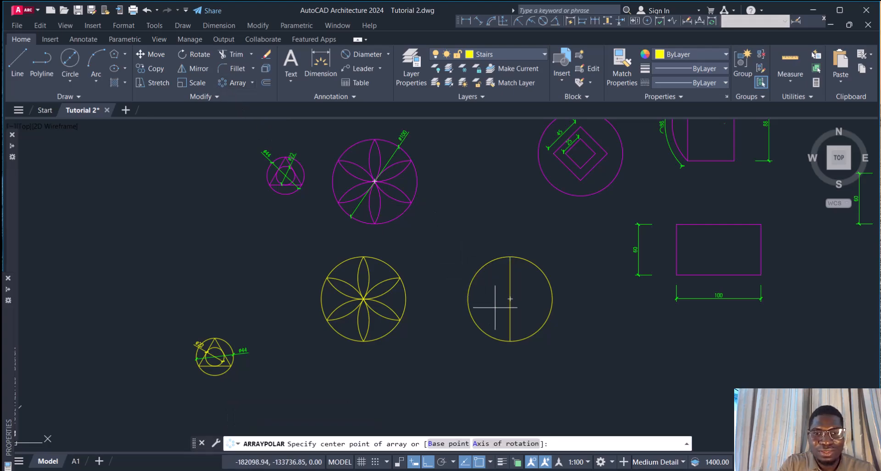
click(510, 298)
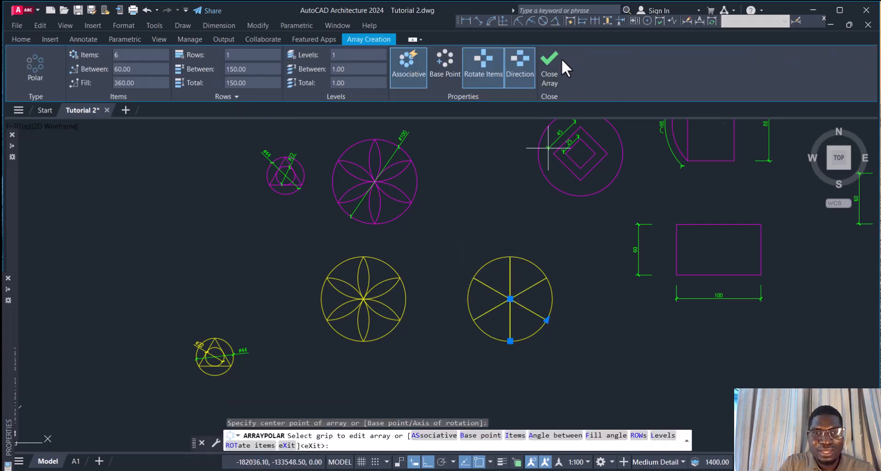
click(549, 68)
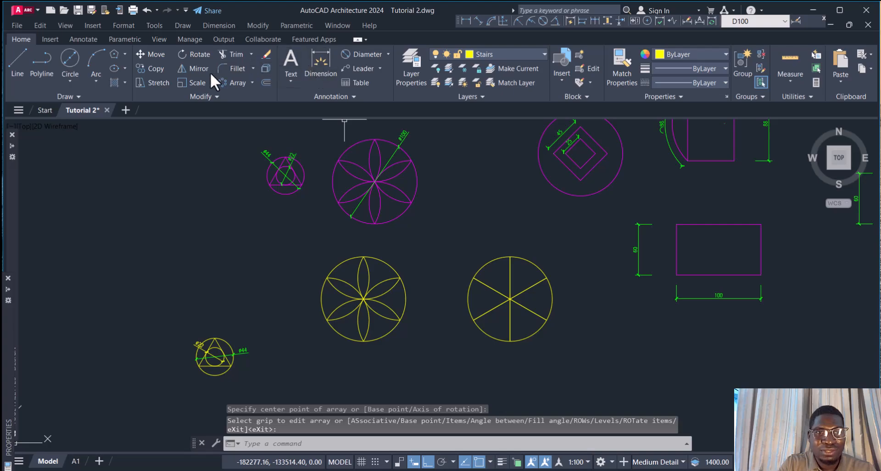
Draw a three-point arc in the copied circle from its upper quadrant through the center to the lower-right spoke's outer end.
click(108, 64)
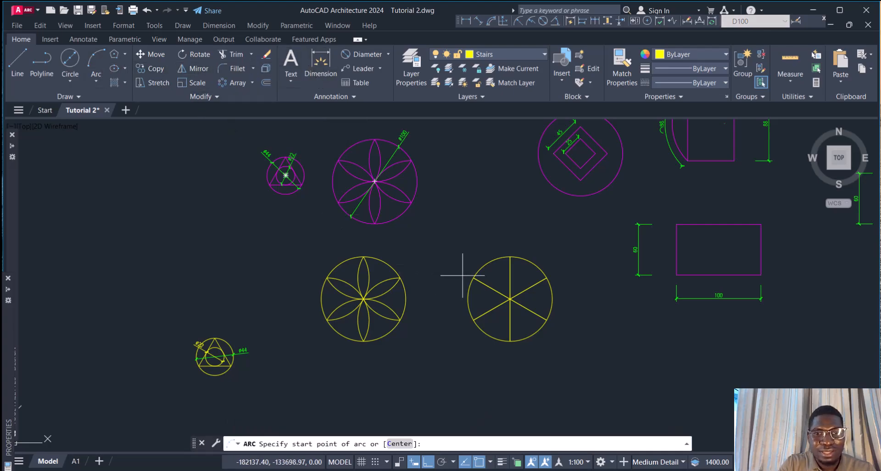
click(510, 256)
click(510, 299)
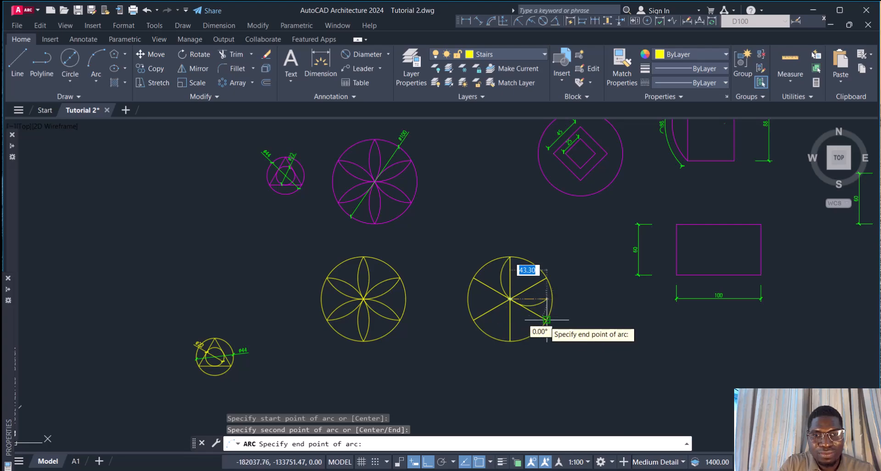
click(527, 322)
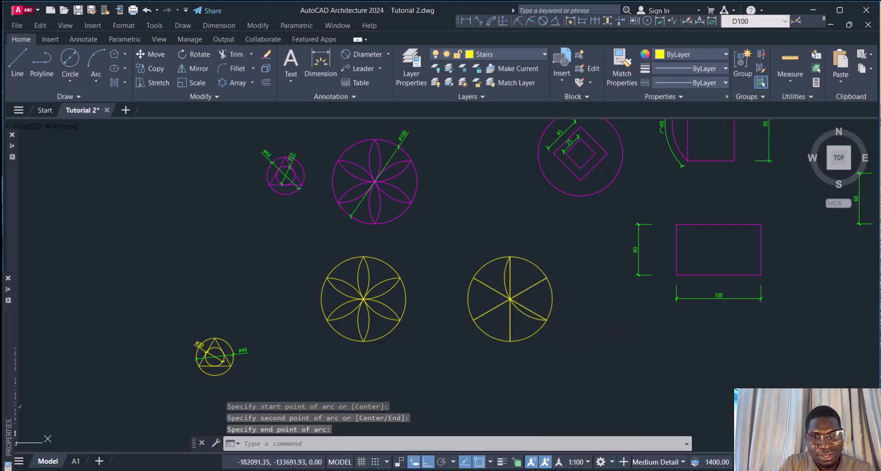
Draw a second three-point arc from the copied circle's upper quadrant through the center to the lower-left spoke's outer end.
key(Return)
click(509, 256)
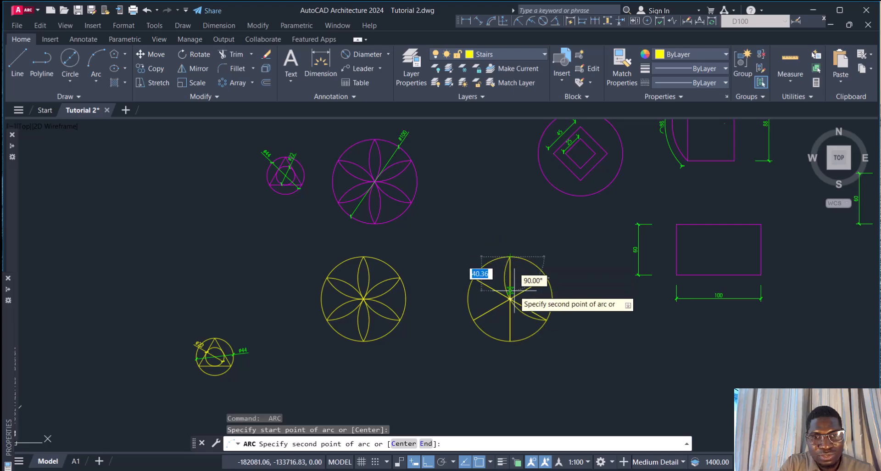
click(546, 278)
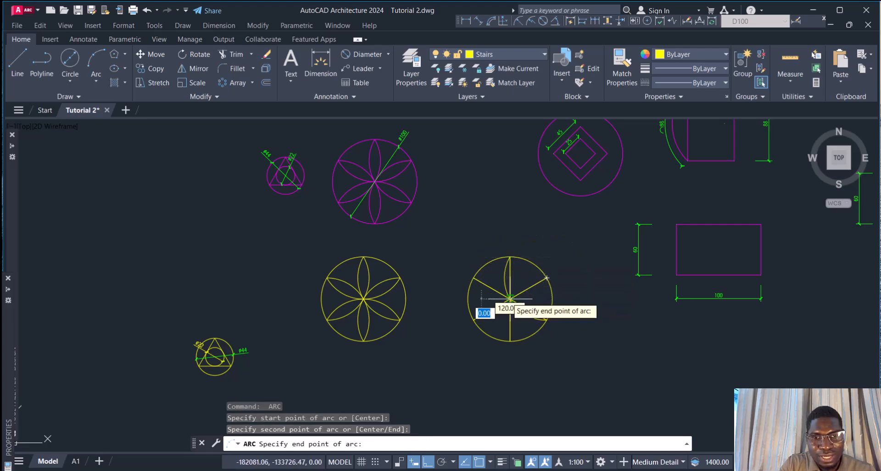
click(474, 321)
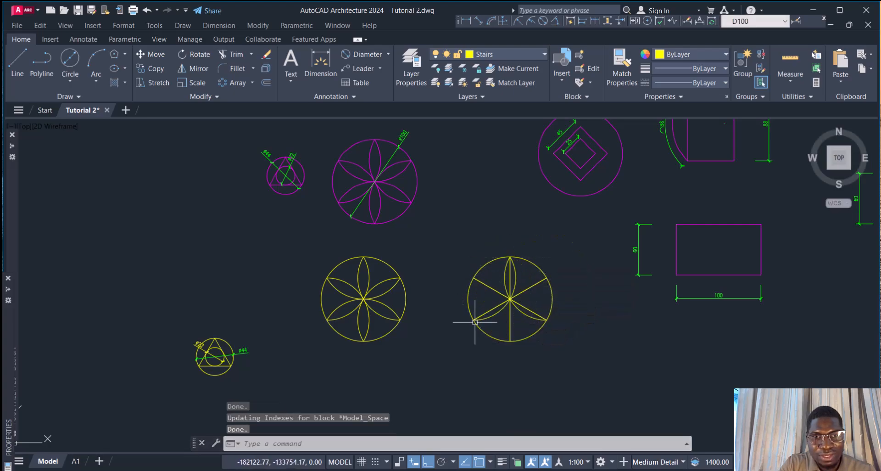
Draw a three-point arc from the upper-left spoke's outer end through the center to the copied circle's lower quadrant.
scroll(511, 295, up, 3)
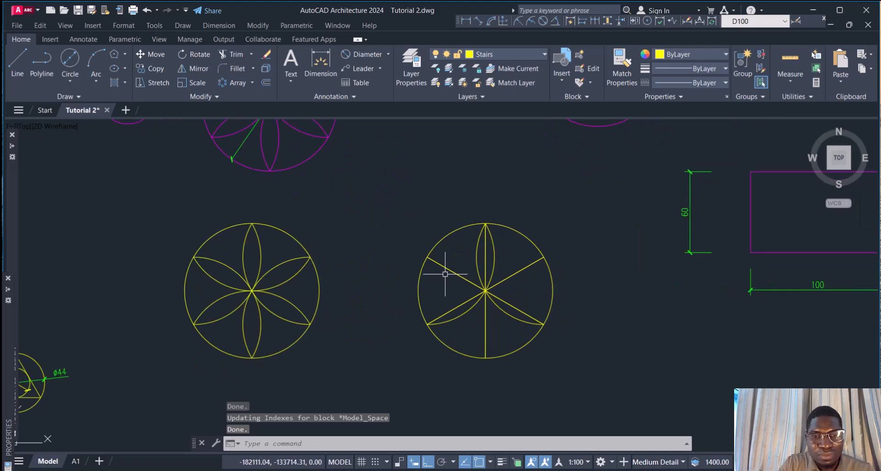
key(Return)
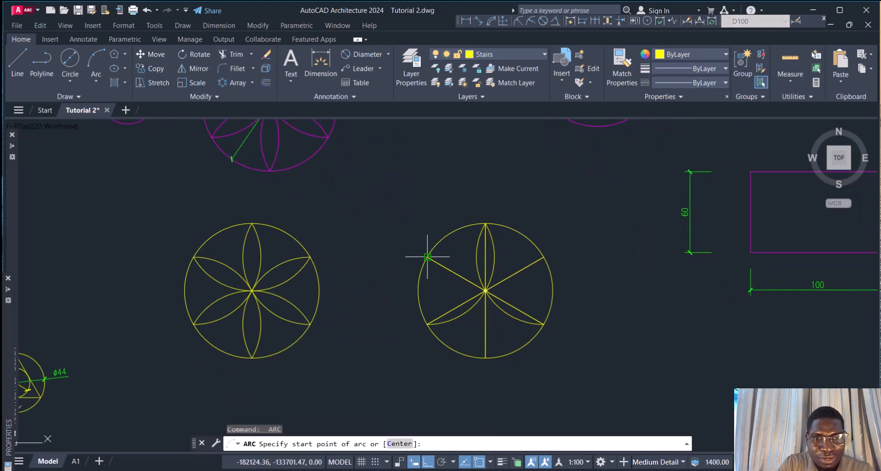
click(427, 256)
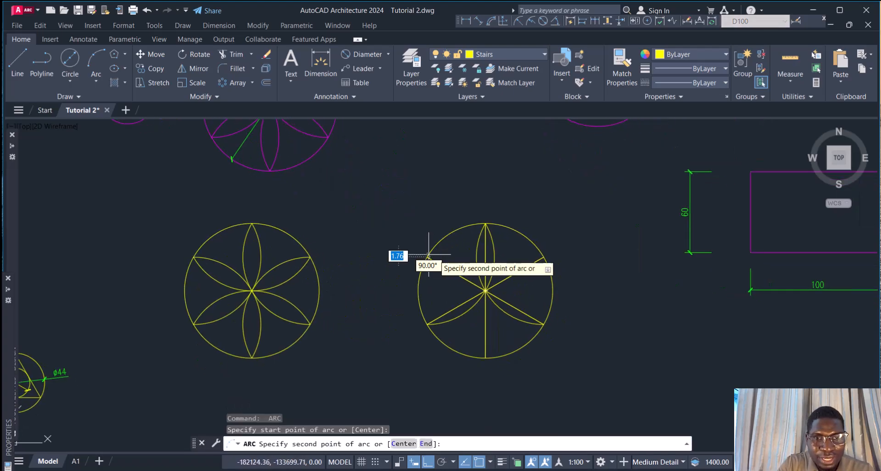
click(485, 290)
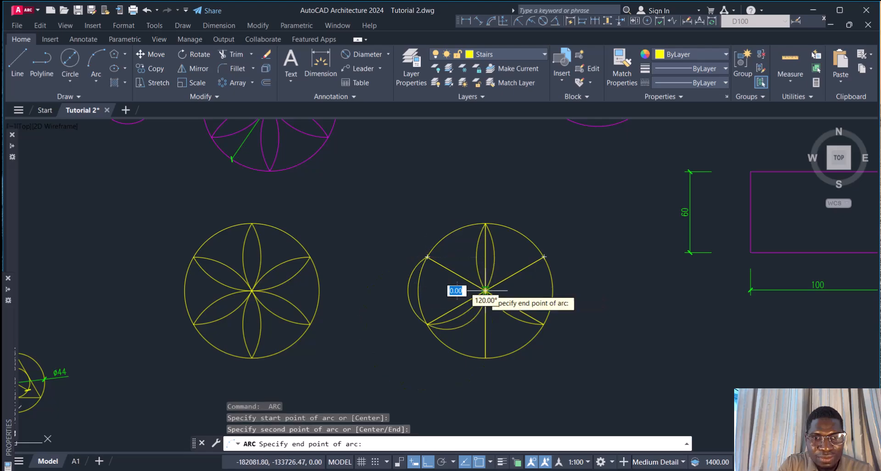
click(486, 356)
Try to draw a three-point arc from the copied circle's lower-left spoke end through its center.
key(Return)
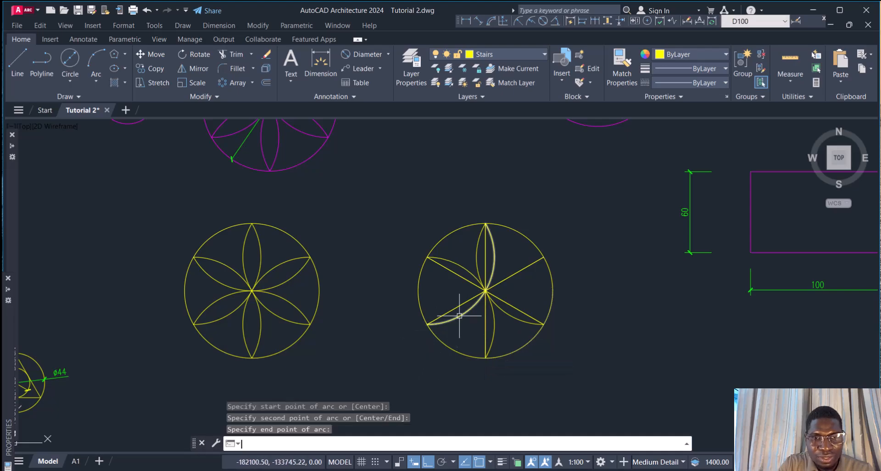
click(427, 323)
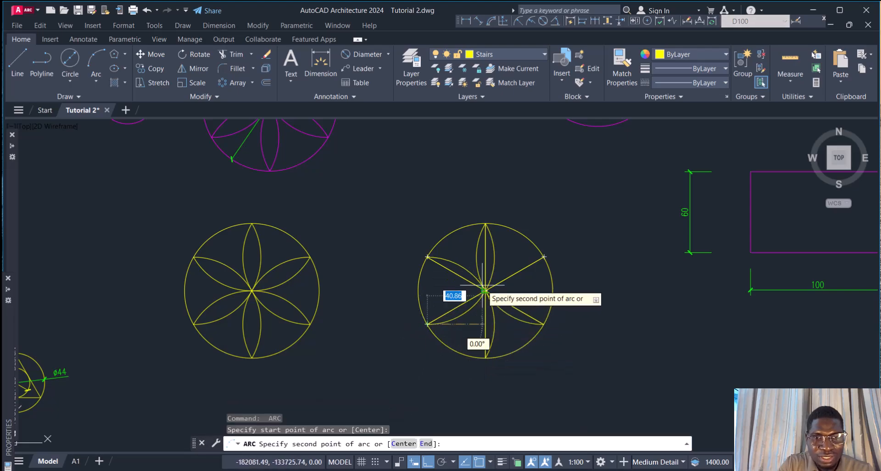
click(484, 289)
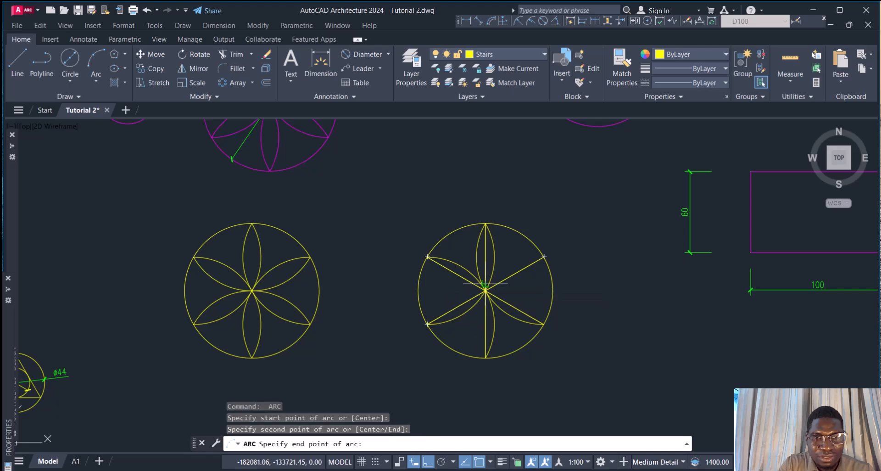
key(ctrl+z)
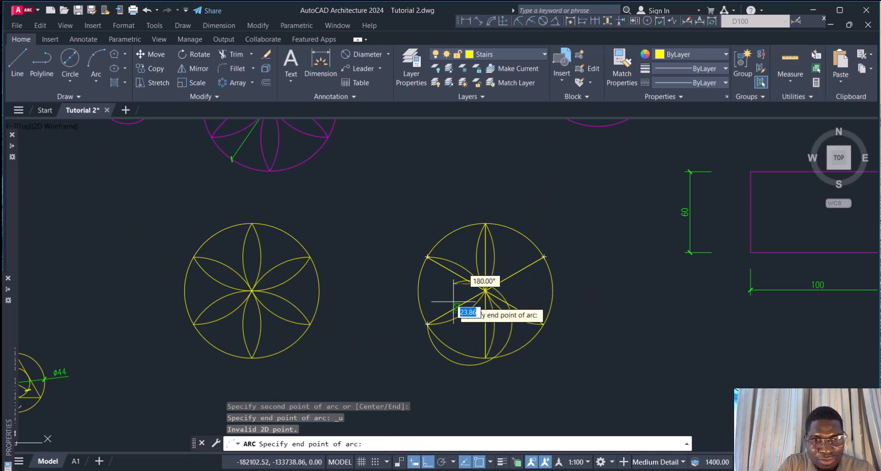
scroll(460, 298, up, 8)
scroll(587, 271, down, 8)
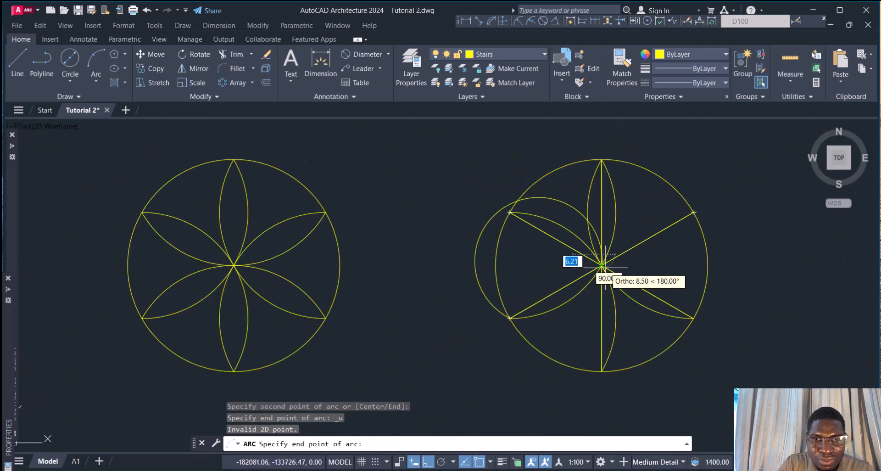
key(Escape)
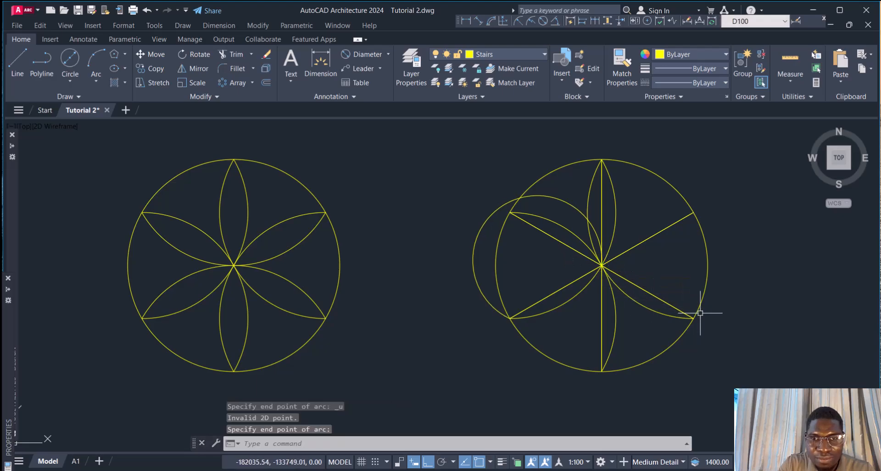
Undo the misplaced arc and the arc running from the upper-left spoke end to the lower quadrant.
key(ctrl+z)
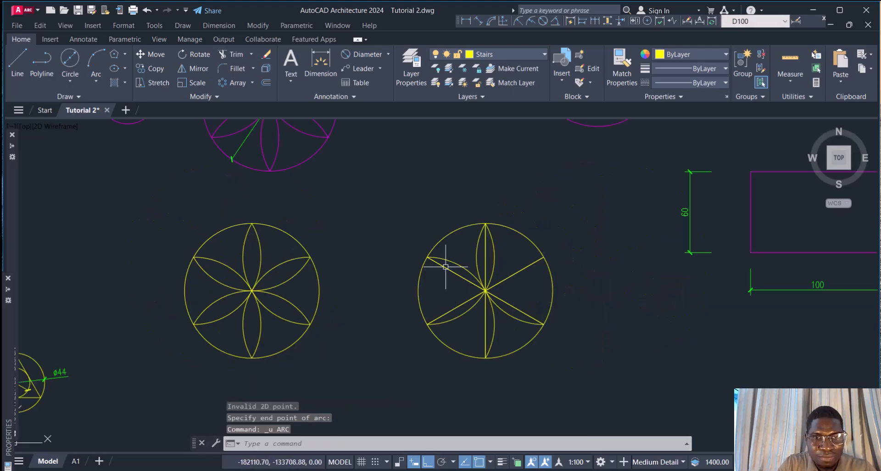
key(Return)
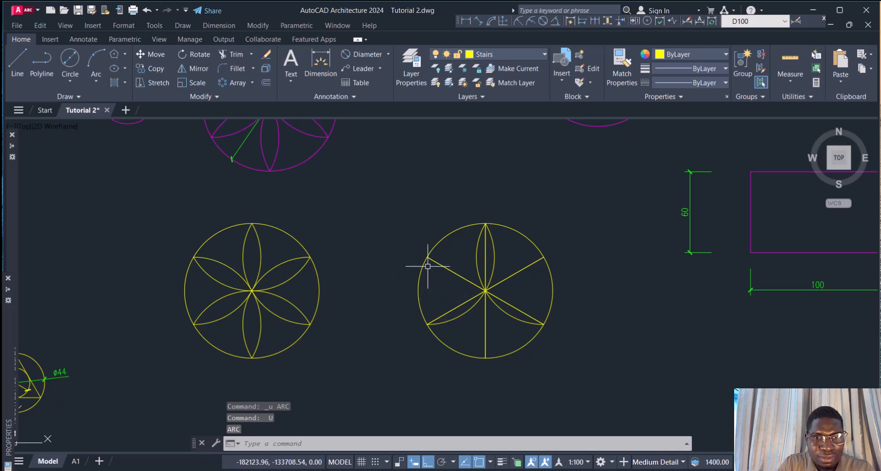
Draw a three-point arc from the lower-left spoke's outer end through the center to the lower-right spoke's outer end.
click(94, 59)
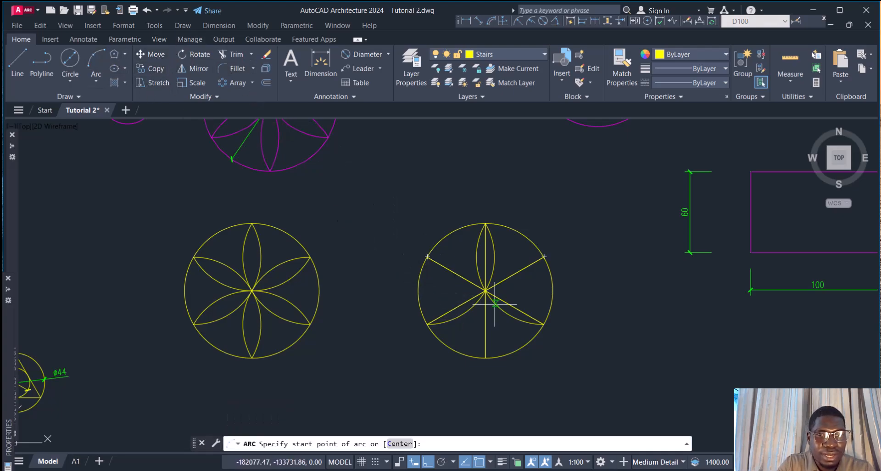
click(427, 324)
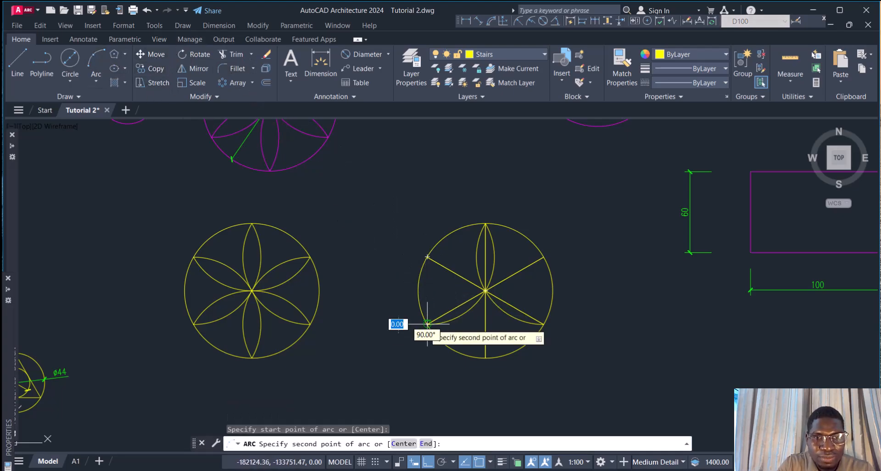
click(485, 290)
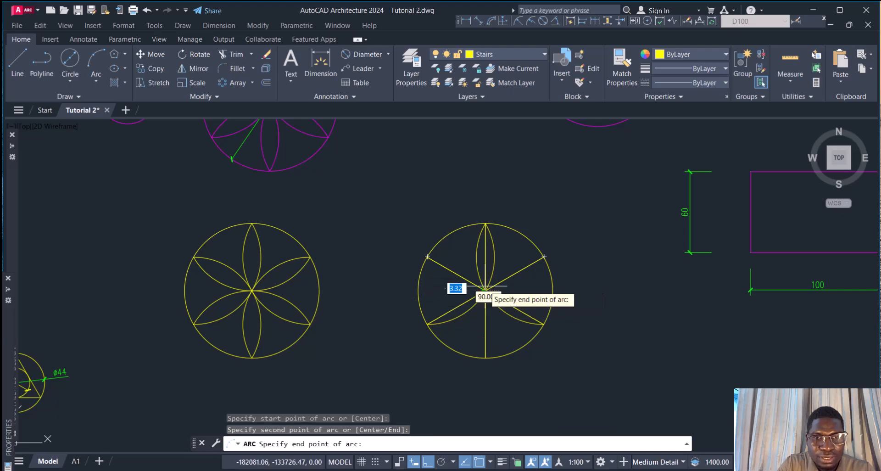
click(544, 324)
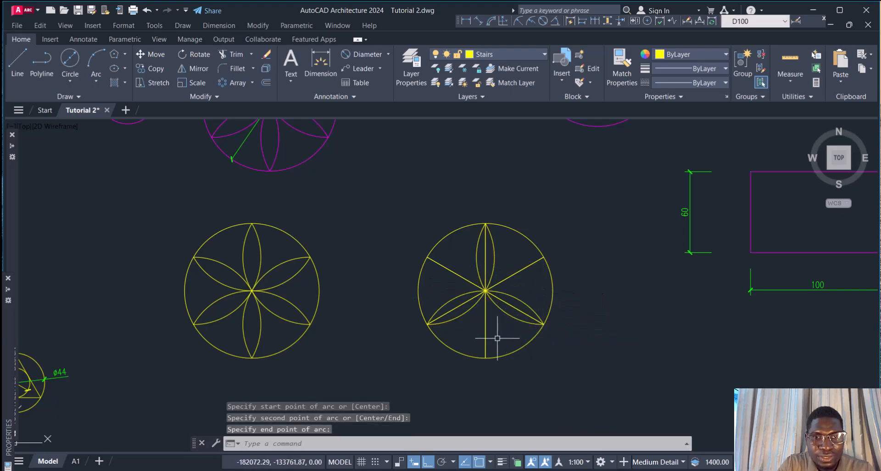
Draw a three-point arc from the upper-left spoke's outer end through the center to the copied circle's lower quadrant.
key(Return)
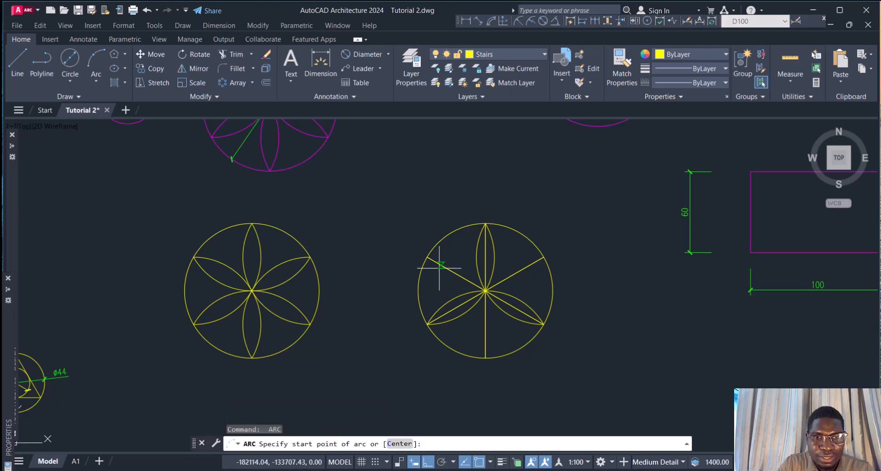
click(427, 256)
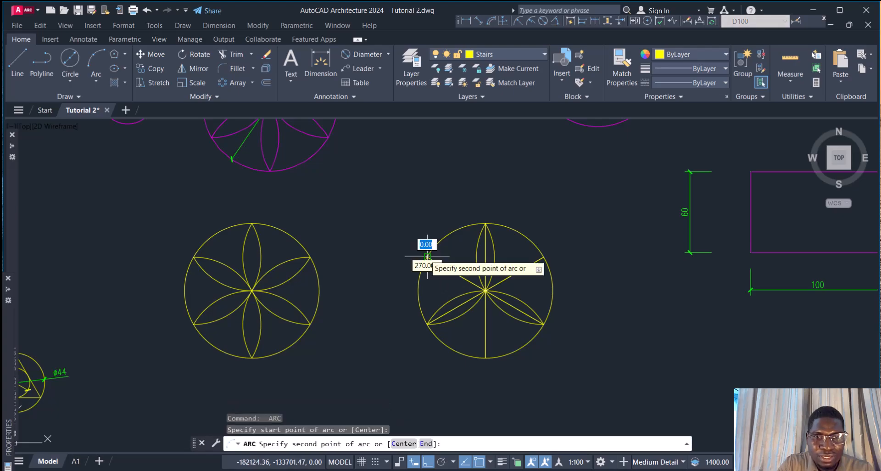
click(485, 290)
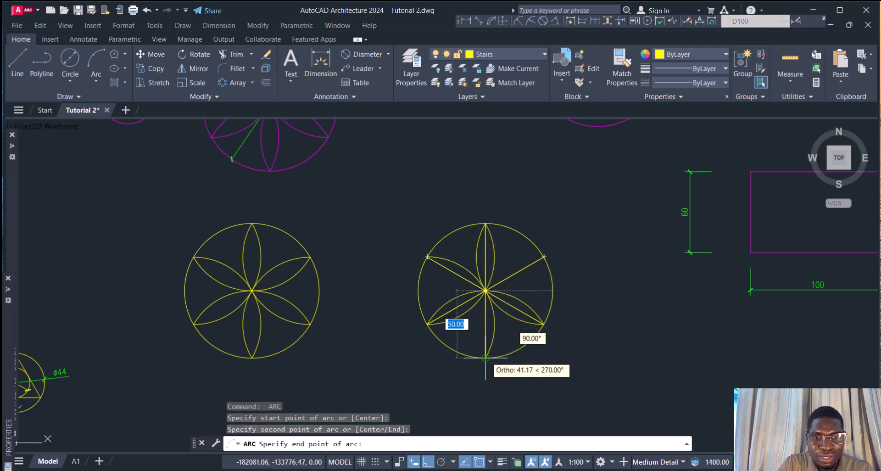
click(493, 356)
Draw a three-point arc from the copied circle's lower quadrant through the center to the upper-right spoke's outer end.
key(Return)
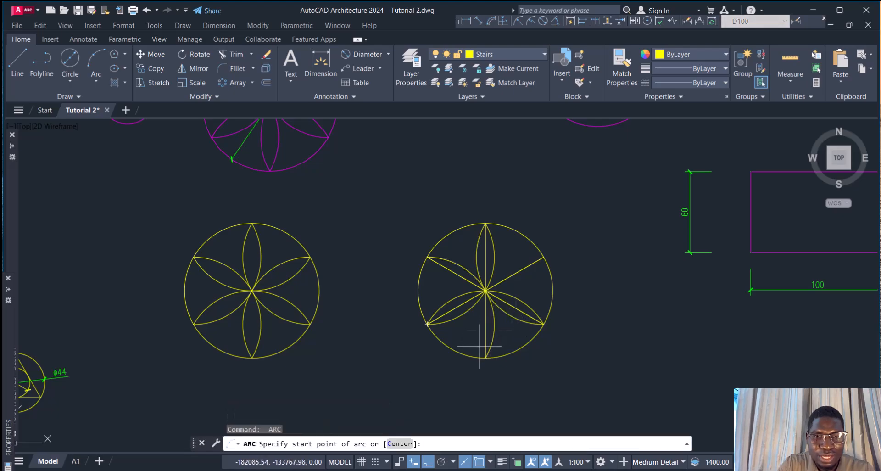
click(485, 358)
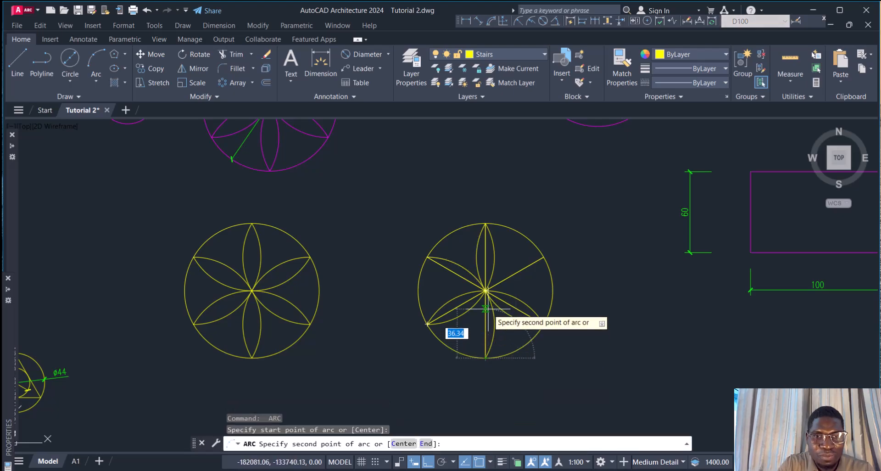
click(485, 290)
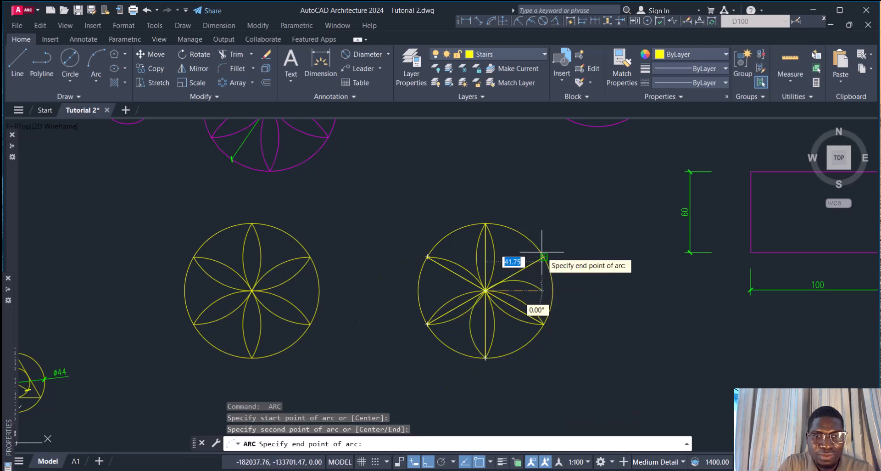
click(543, 257)
Draw a three-point arc from the upper-right spoke's outer end through the center to the upper-left spoke's outer end.
key(Return)
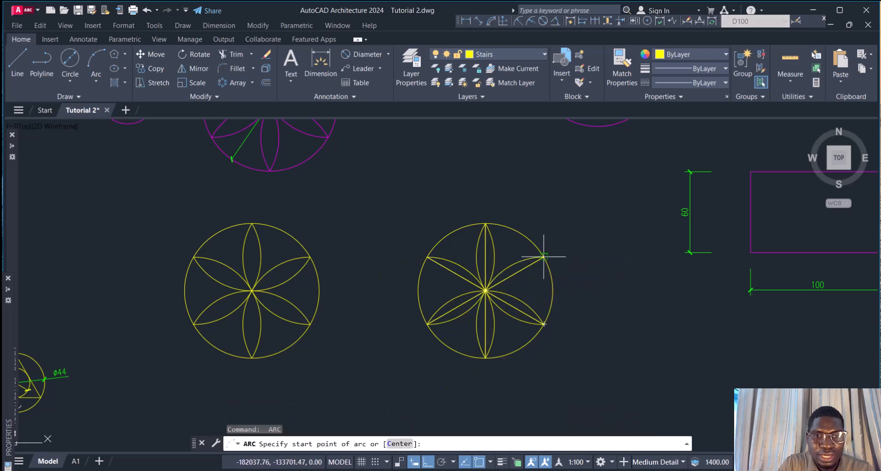
click(544, 257)
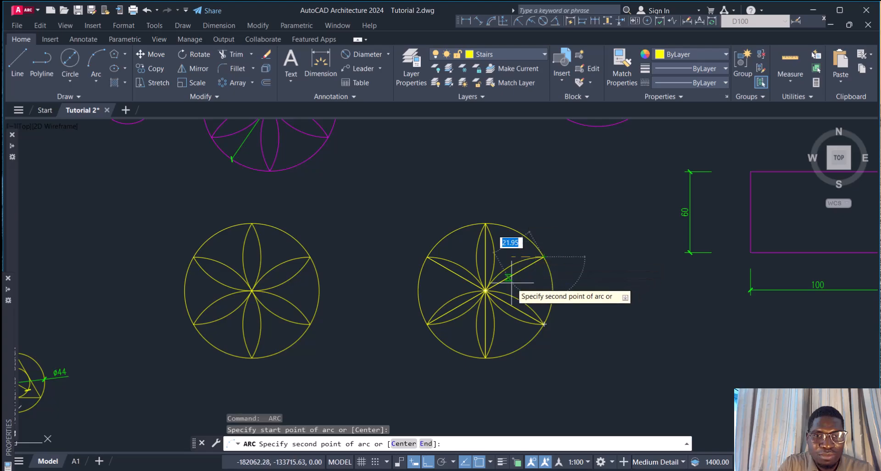
click(485, 290)
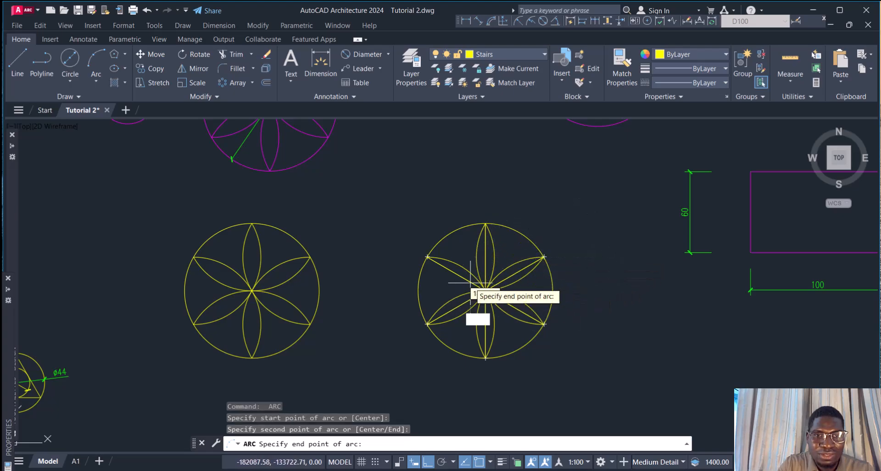
click(429, 258)
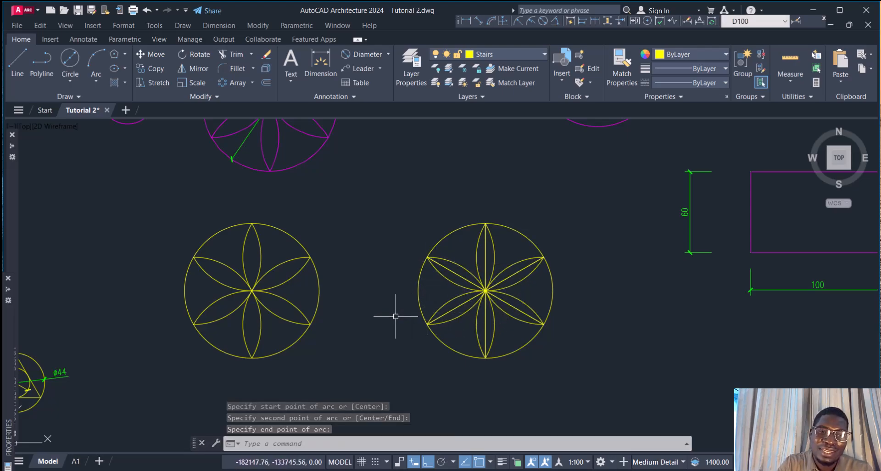
Delete the polar array of straight construction spokes from the copied circle, keeping the petal arcs.
scroll(486, 267, up, 2)
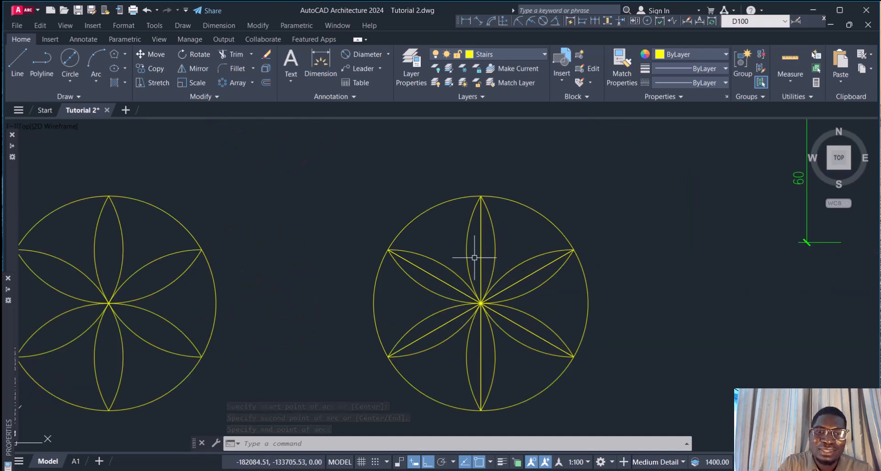
click(479, 202)
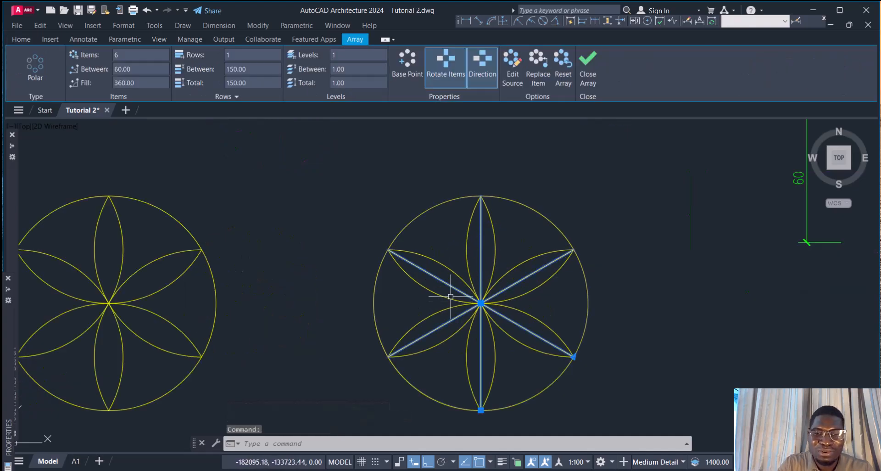
key(Delete)
scroll(450, 292, down, 7)
scroll(481, 294, up, 5)
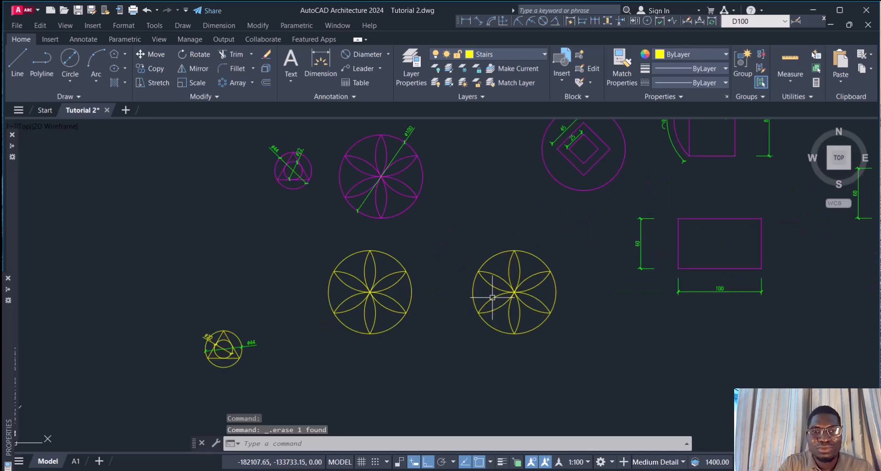
scroll(323, 308, down, 2)
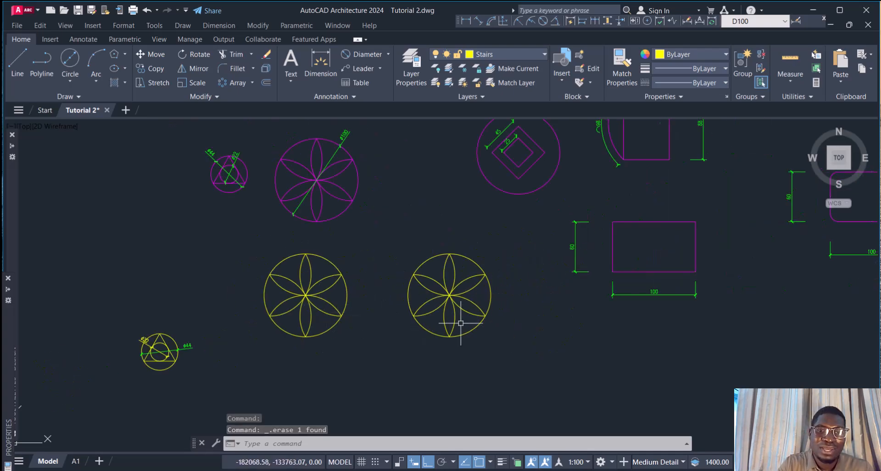
scroll(461, 323, up, 2)
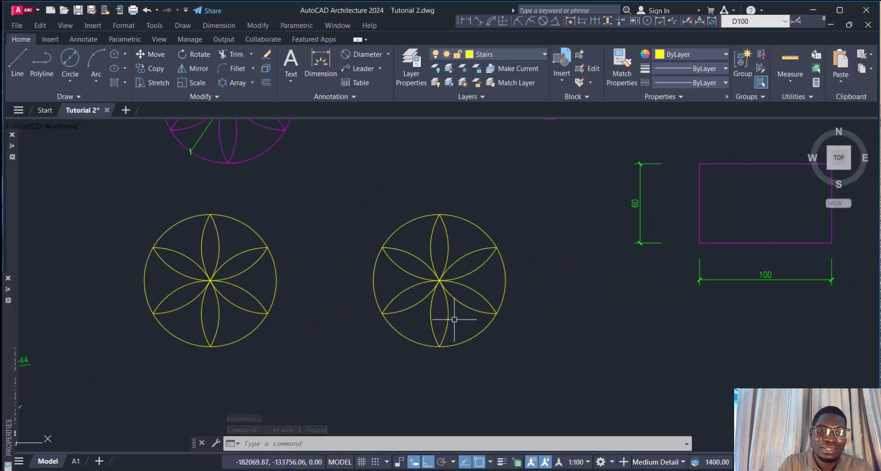
scroll(441, 270, up, 2)
scroll(433, 274, down, 3)
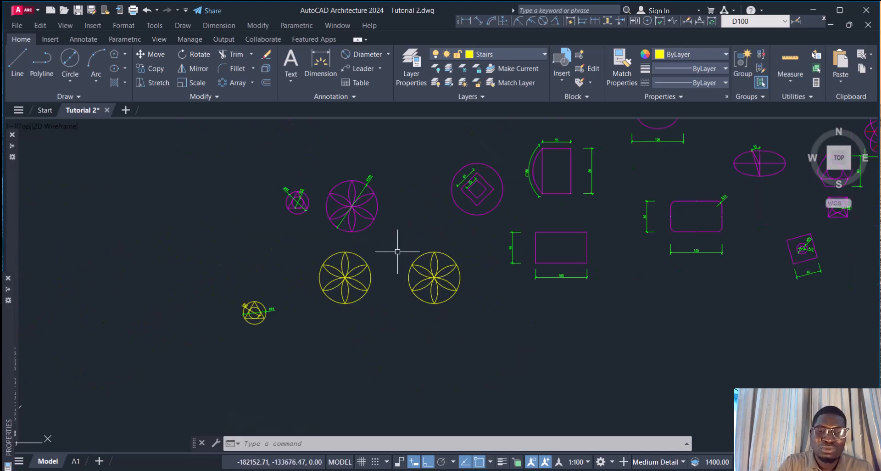